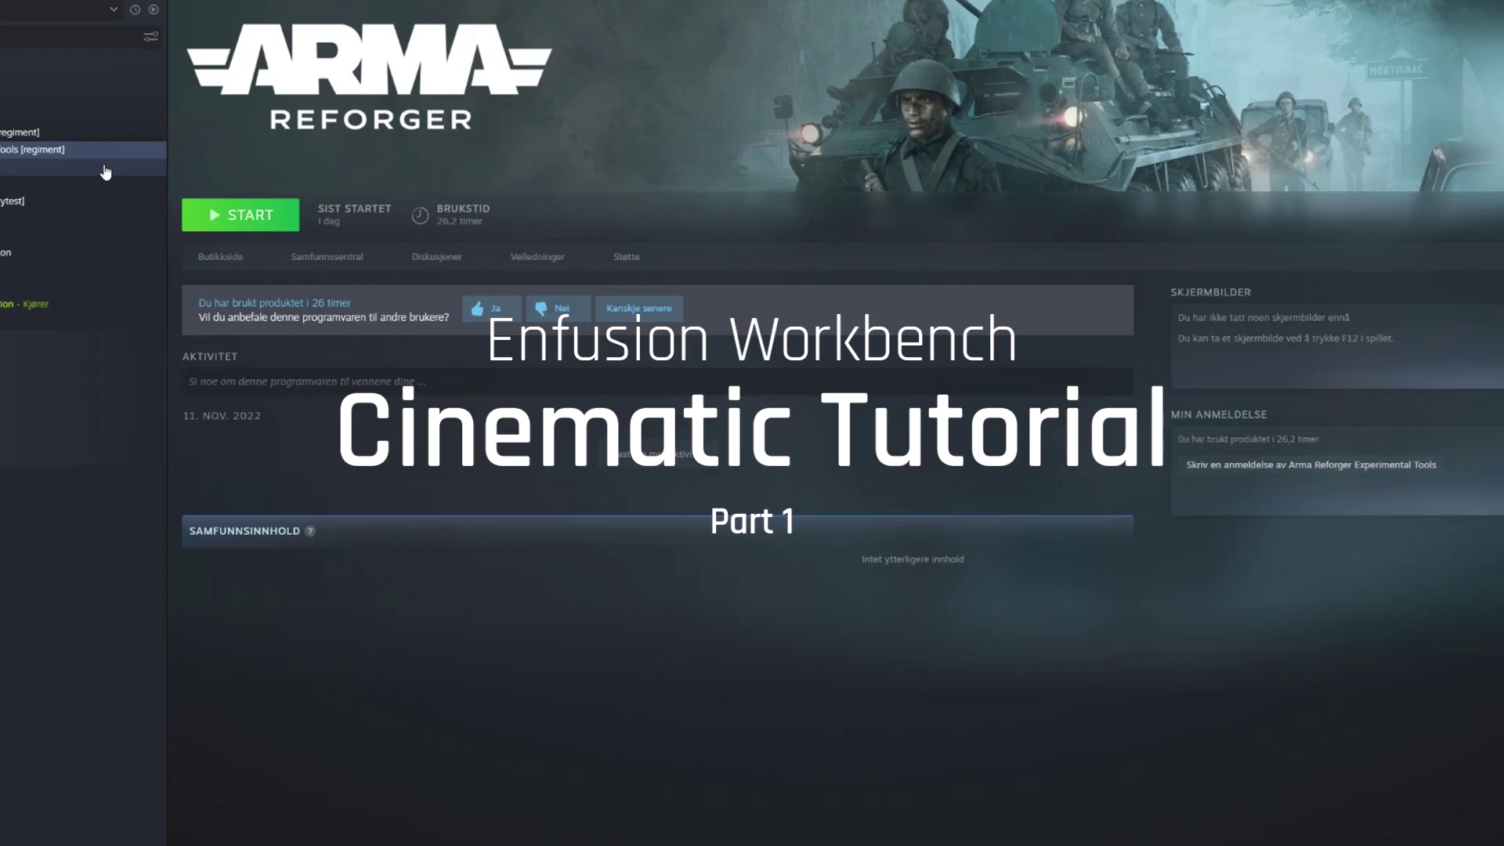
Create a new project named CinematicProject from the launcher and open an empty world in World Editor.
click(237, 222)
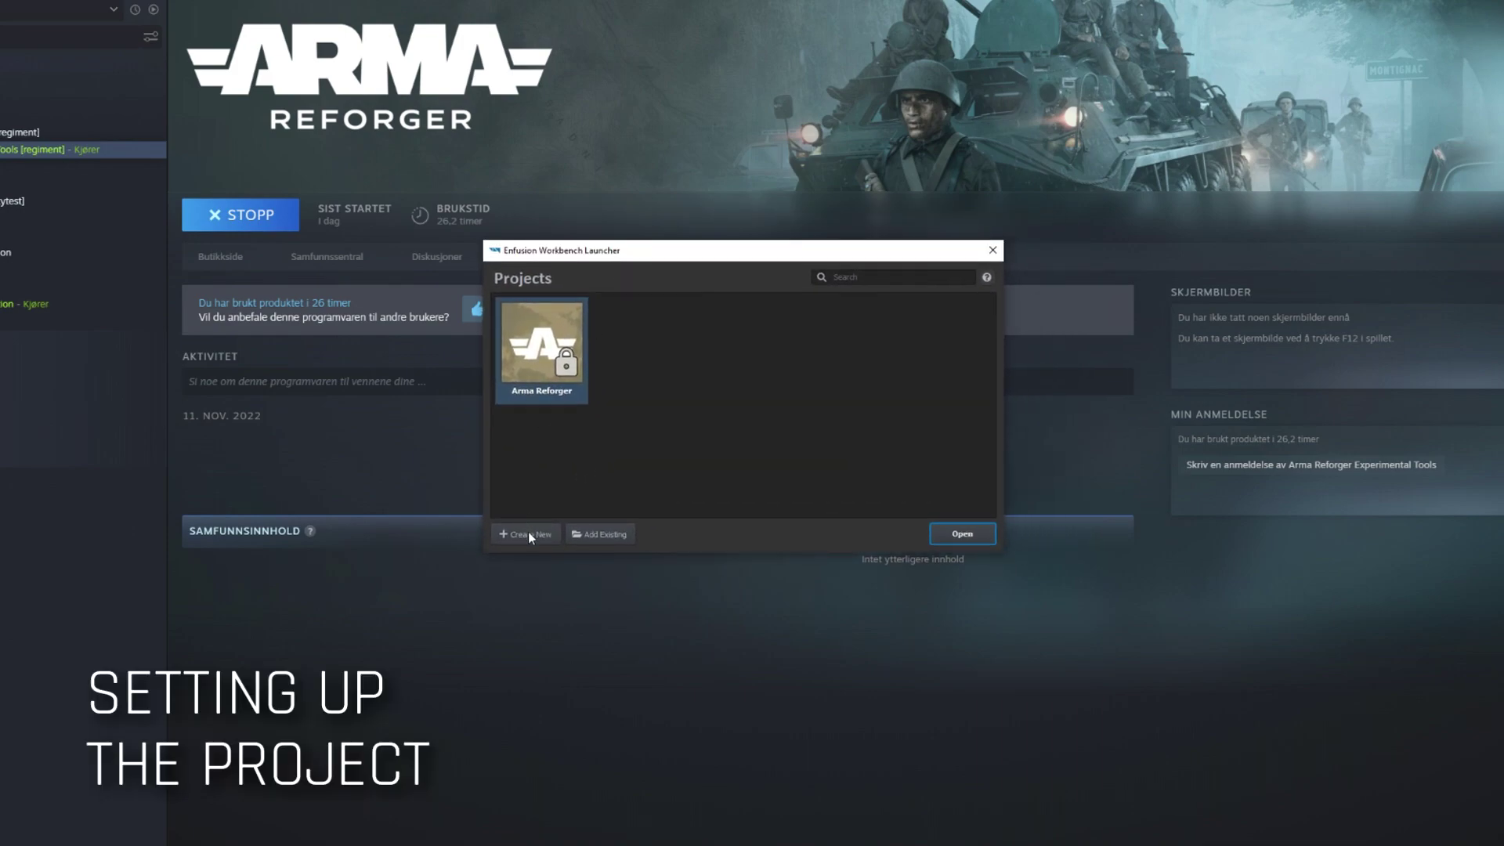
click(528, 530)
drag(688, 283, 600, 282)
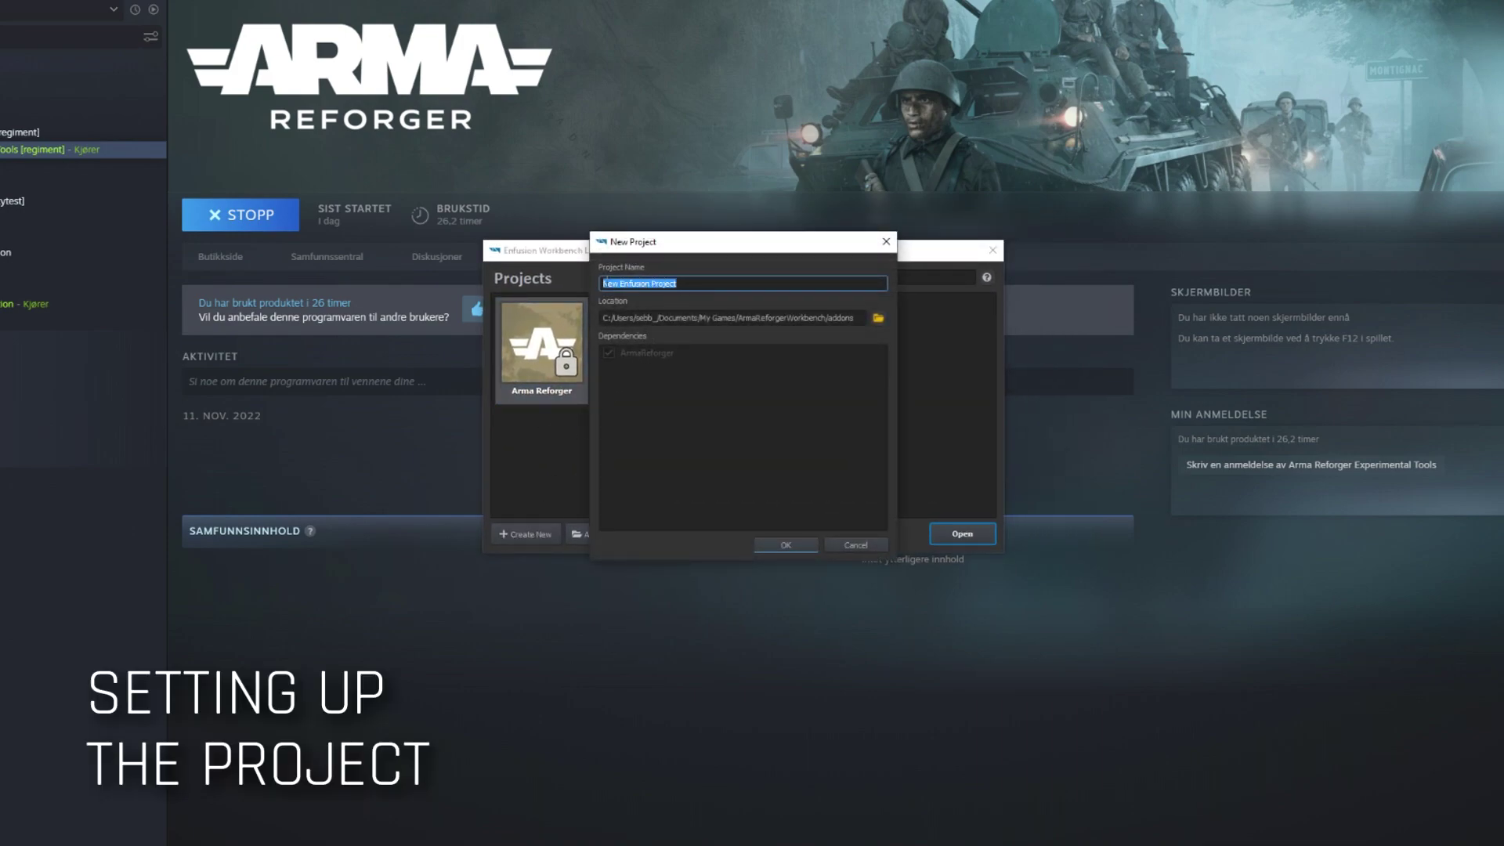
text(Gpnema)
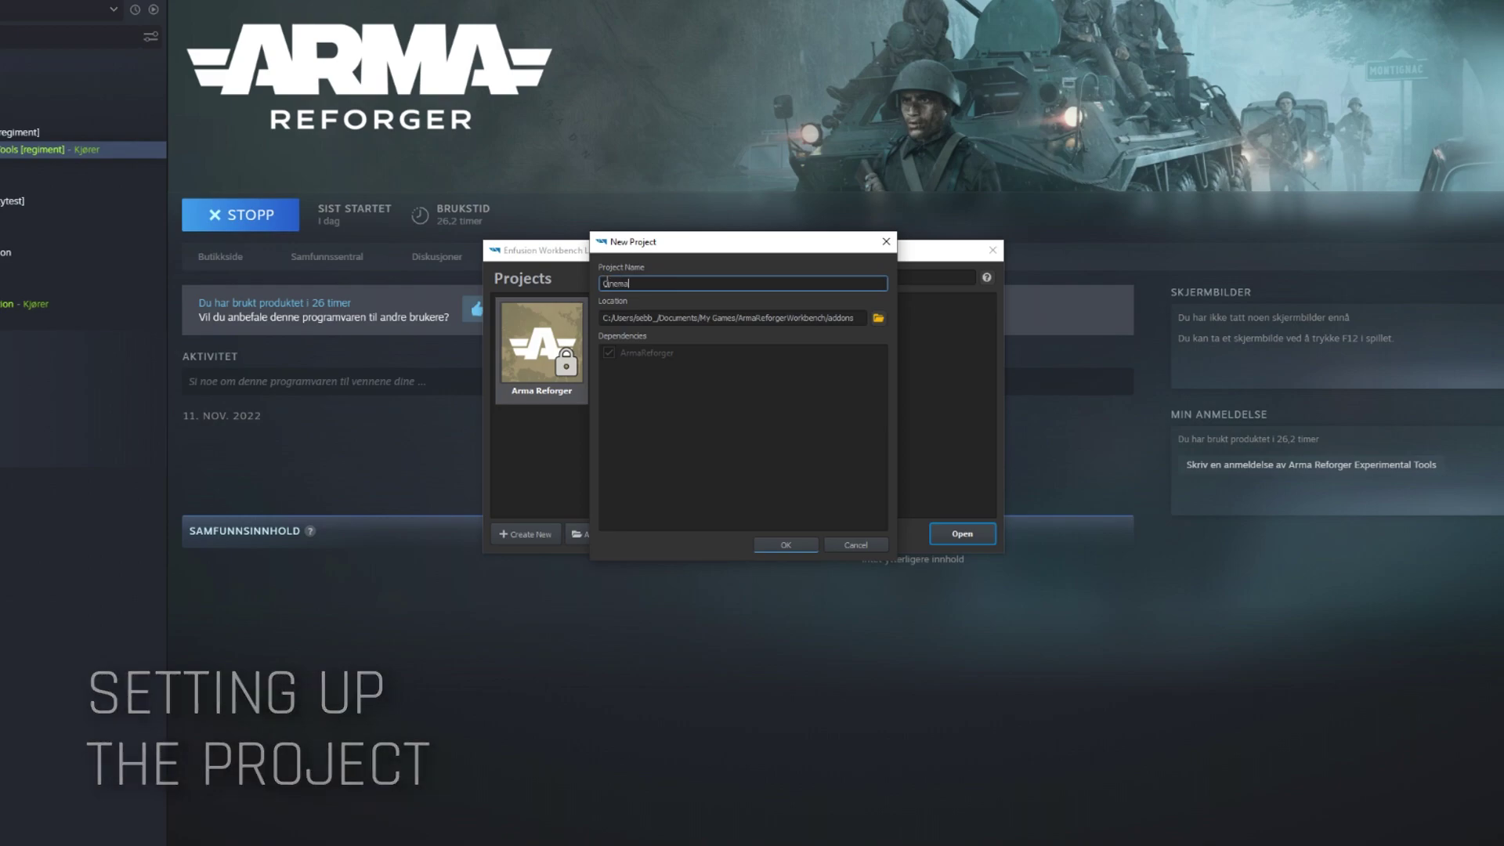
text(ticPro)
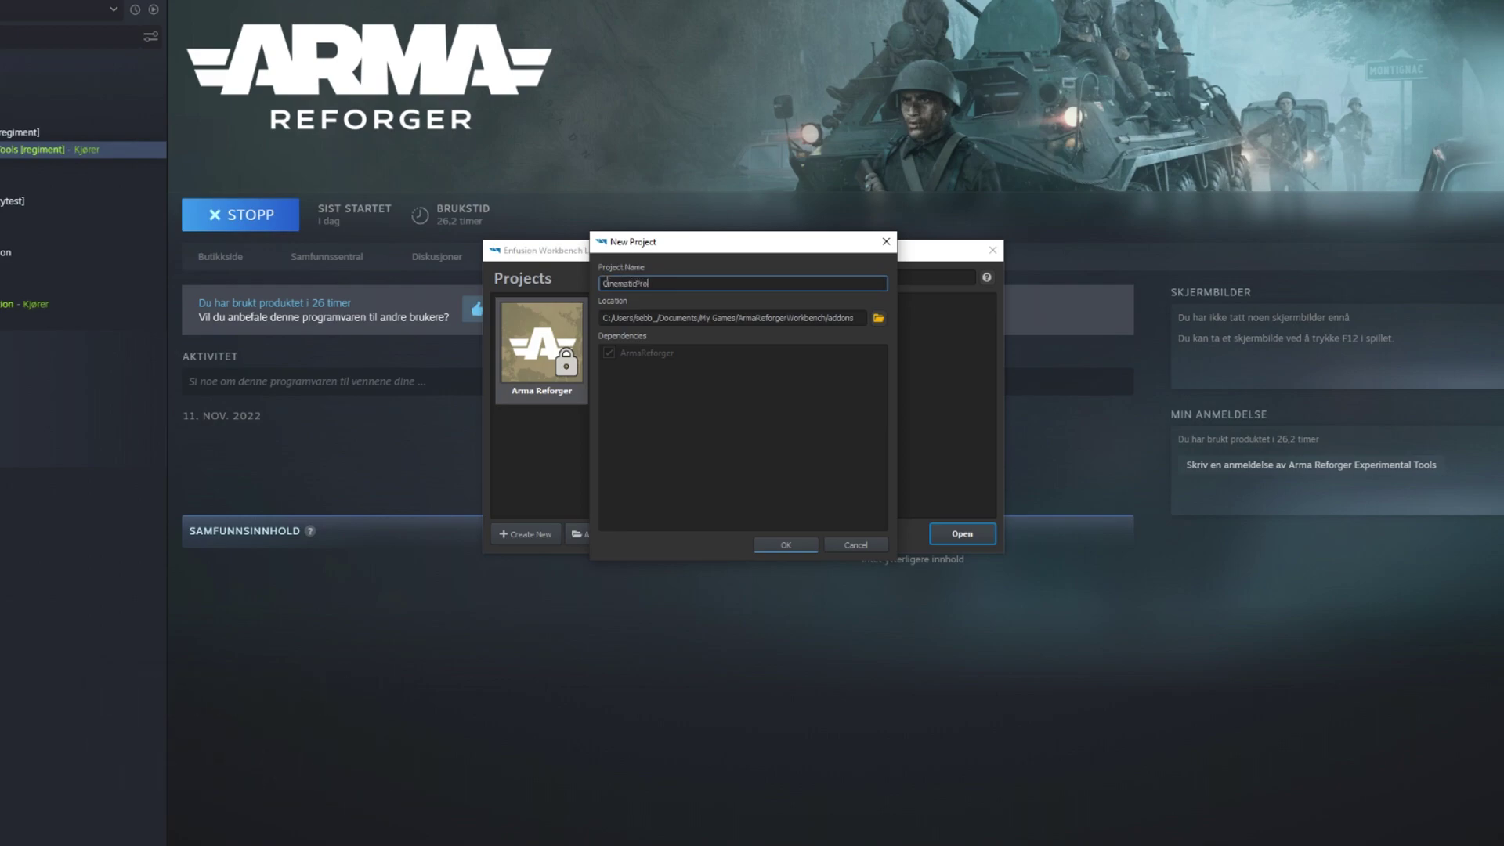
text(ject)
key(Return)
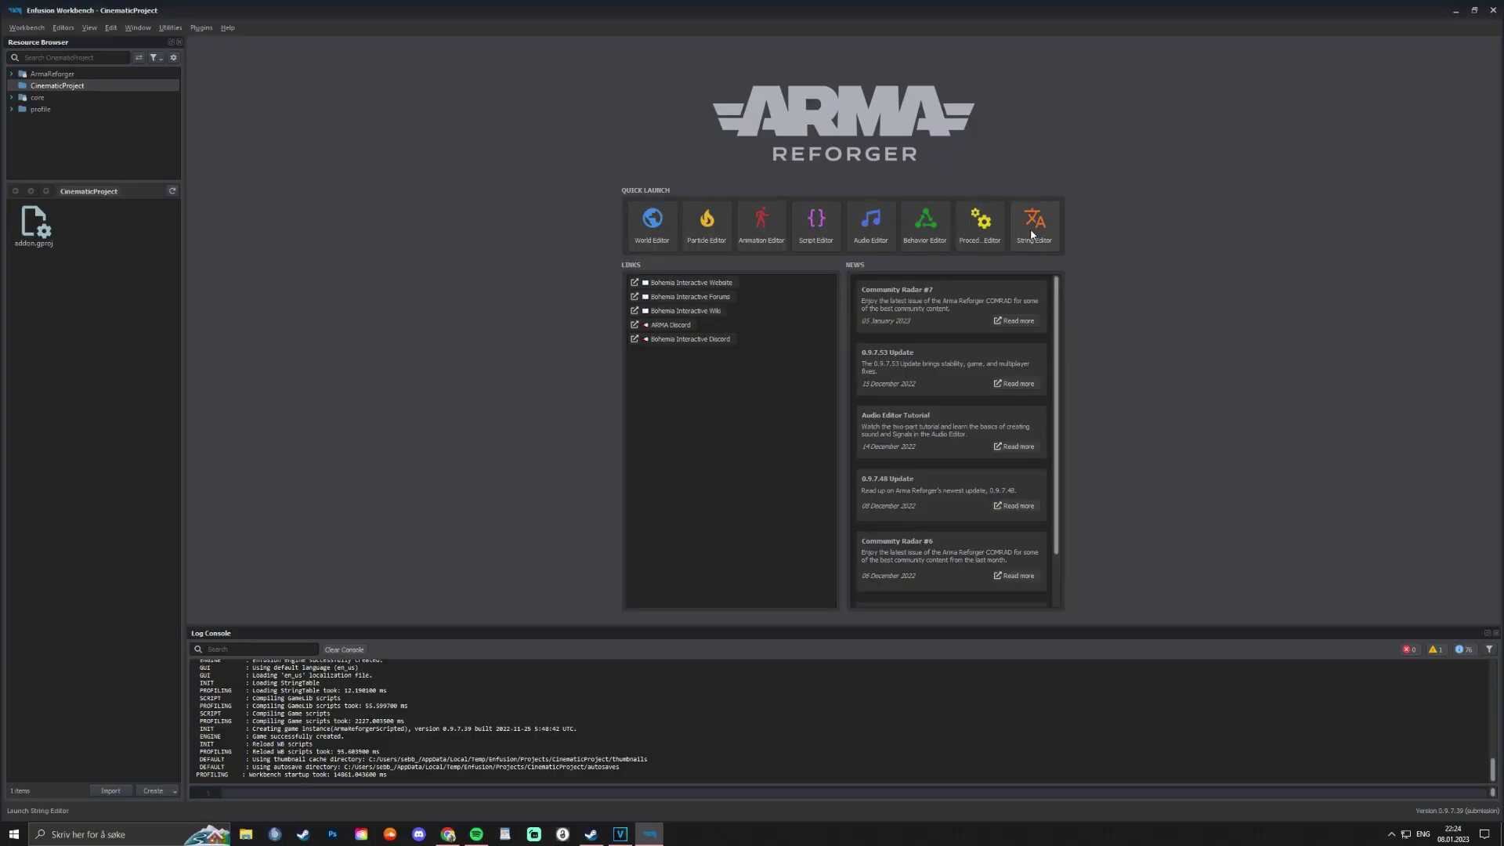
click(654, 227)
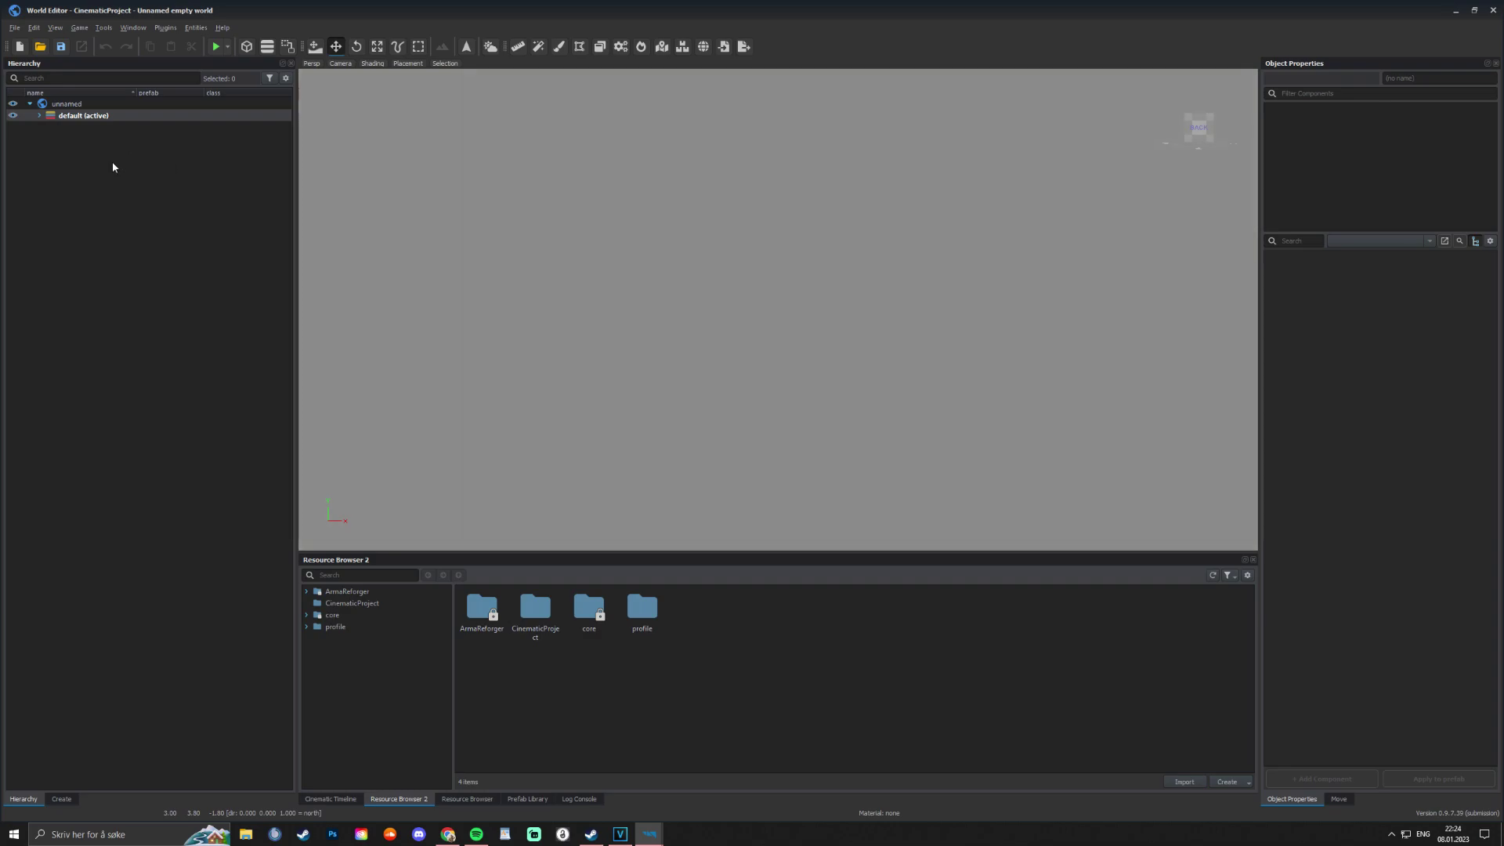
Expand the default layer, list the creatable entity types, and select SCR_CameraManager.
click(37, 116)
click(39, 116)
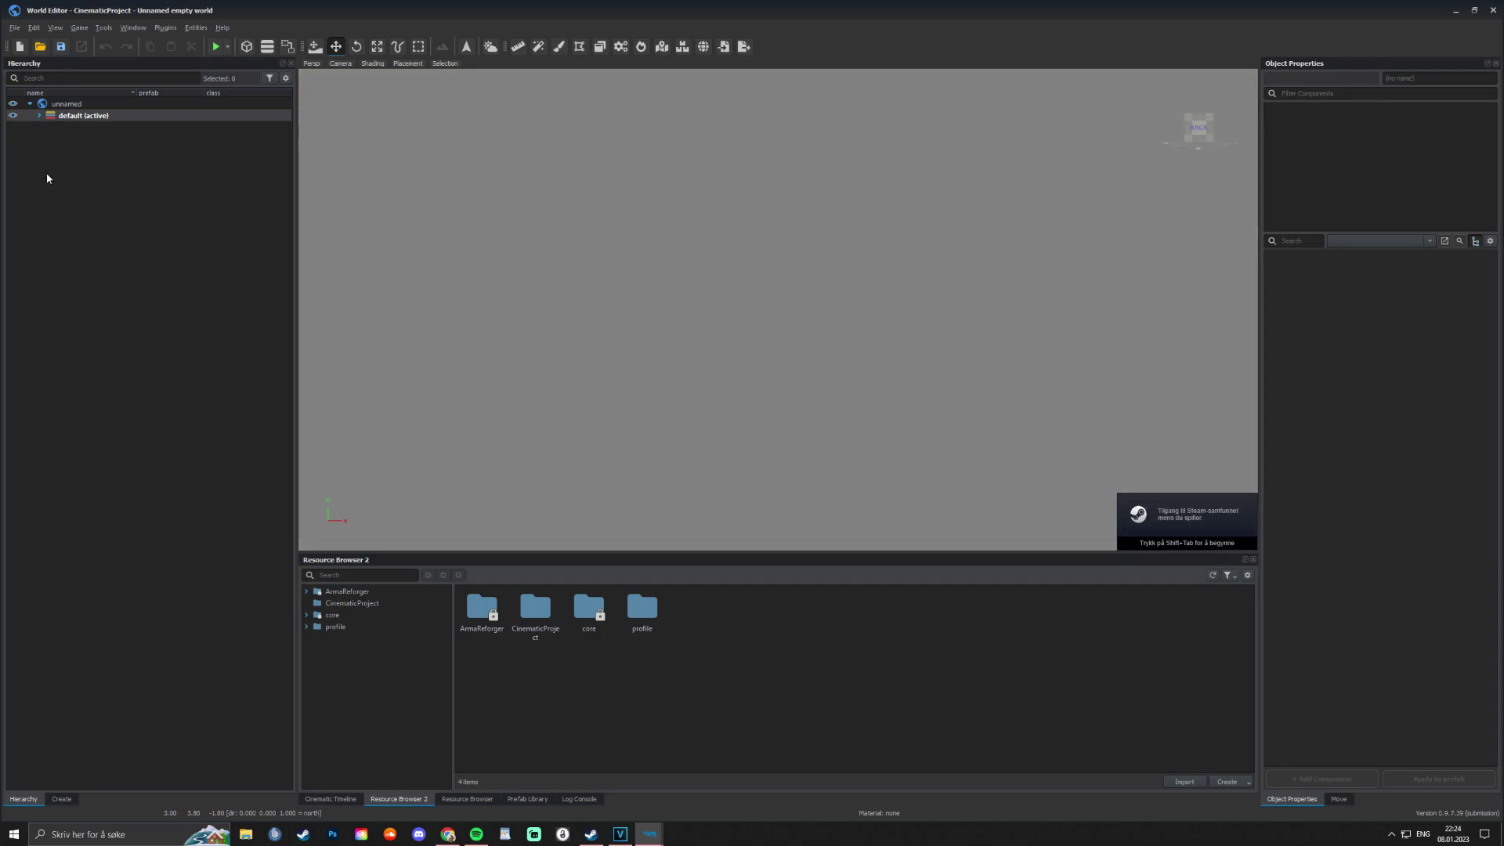
click(39, 116)
click(58, 800)
click(13, 108)
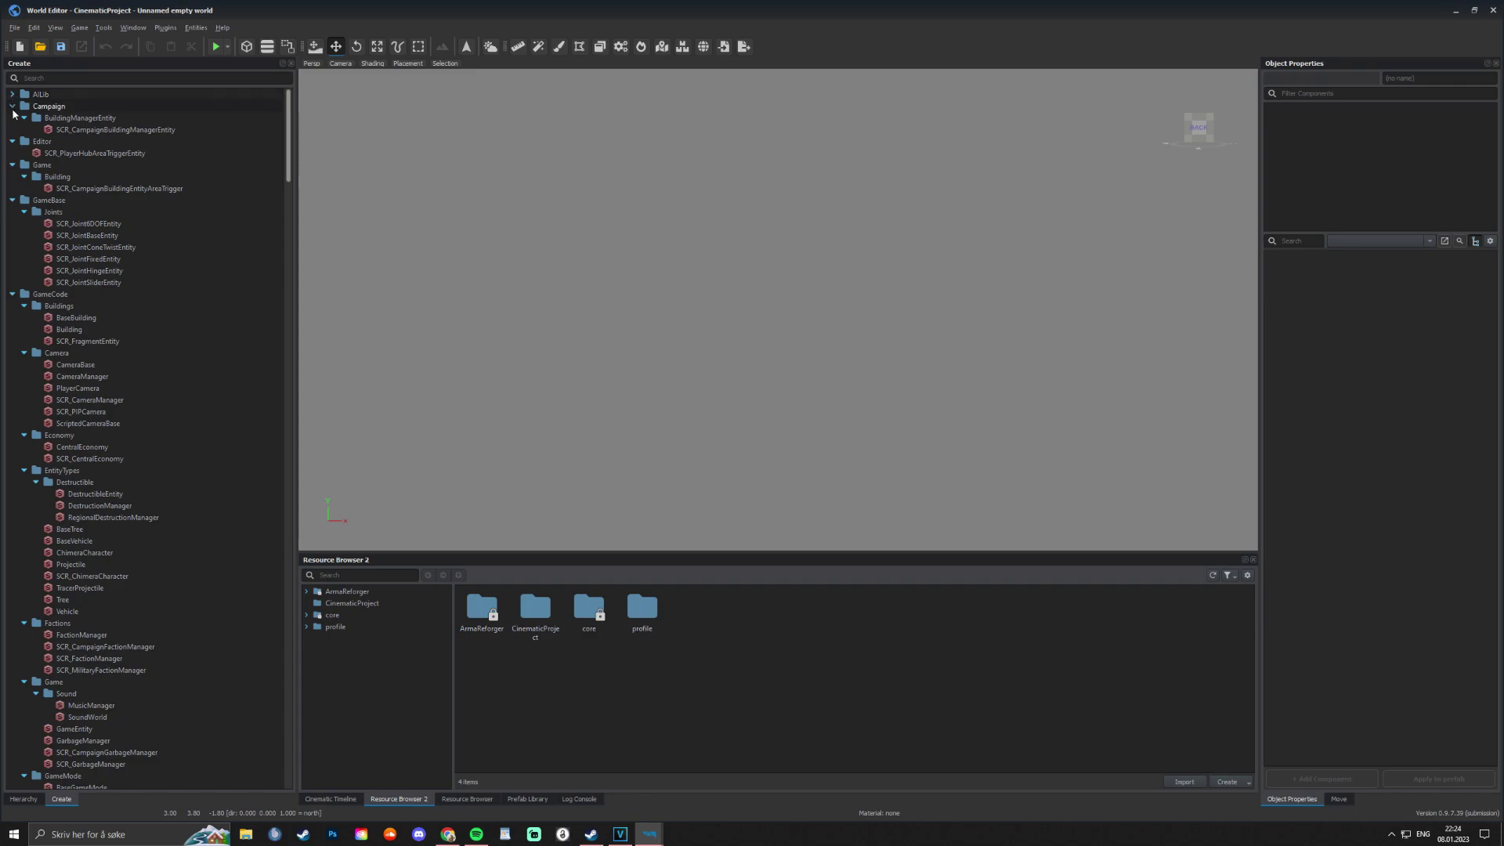
click(13, 107)
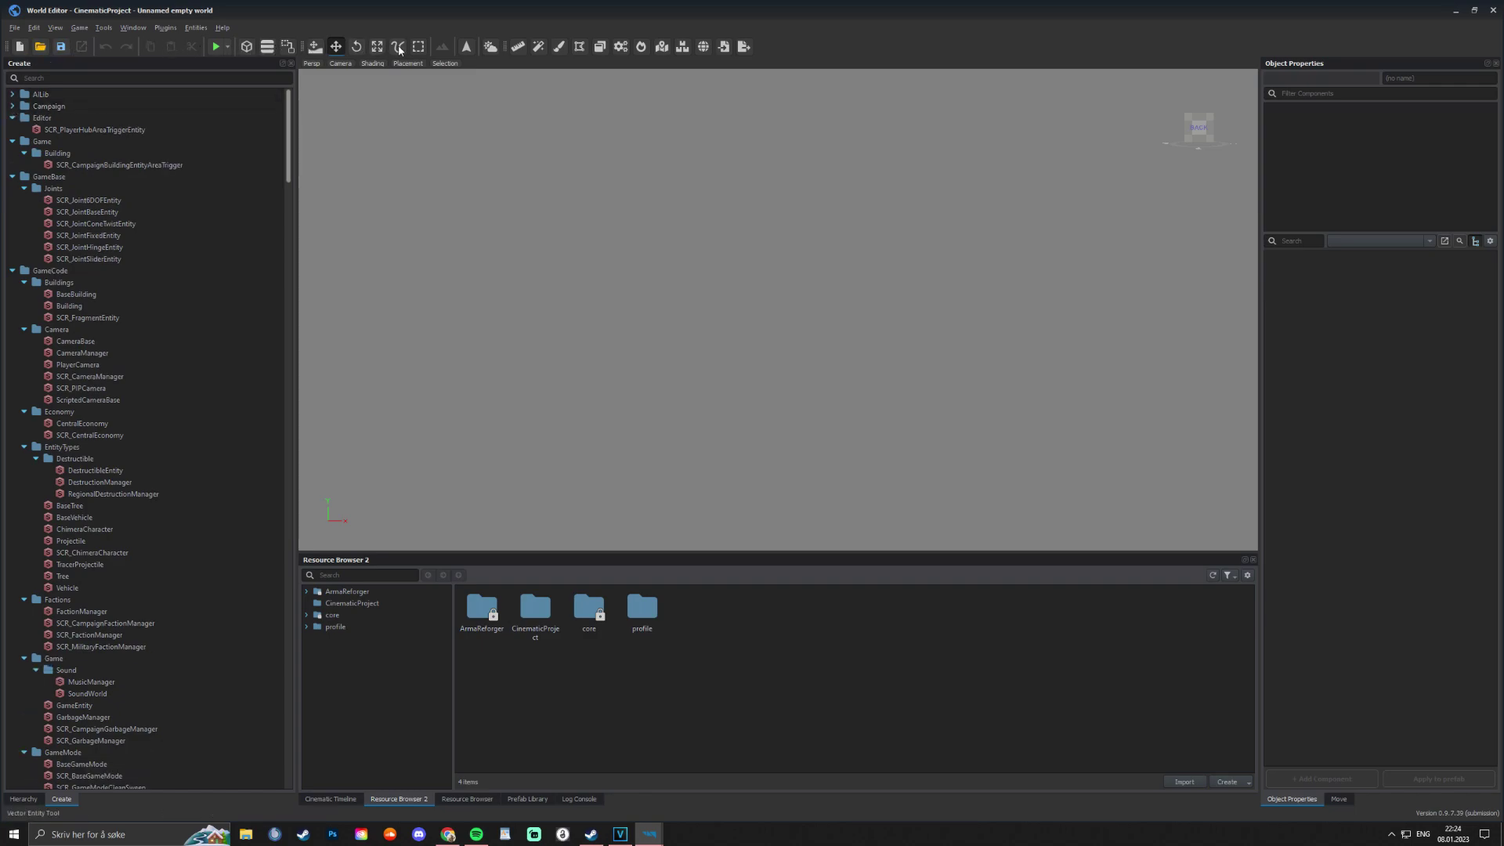
right_drag(694, 211, 681, 209)
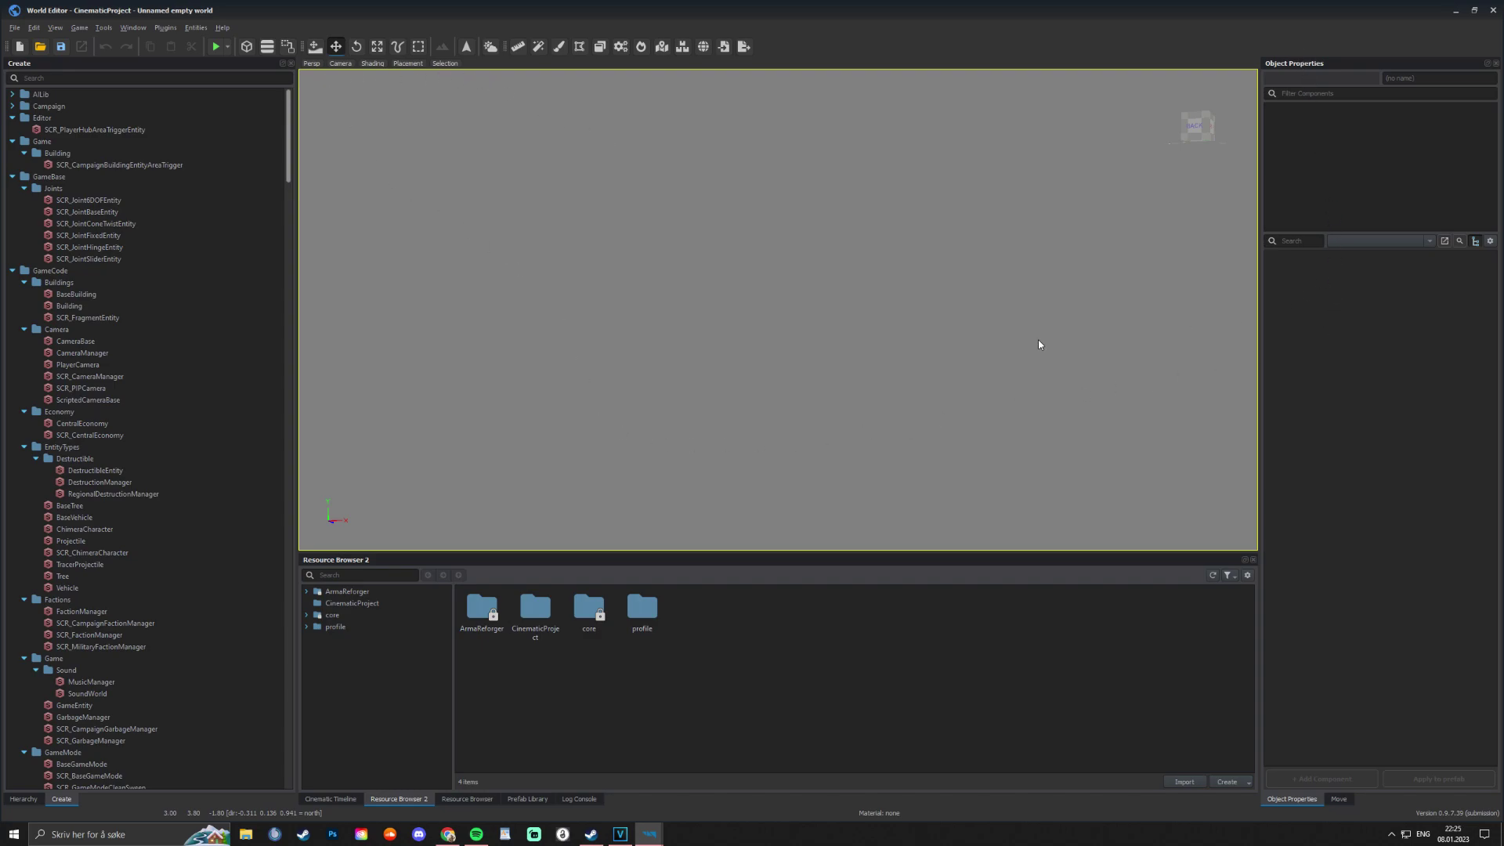
click(125, 376)
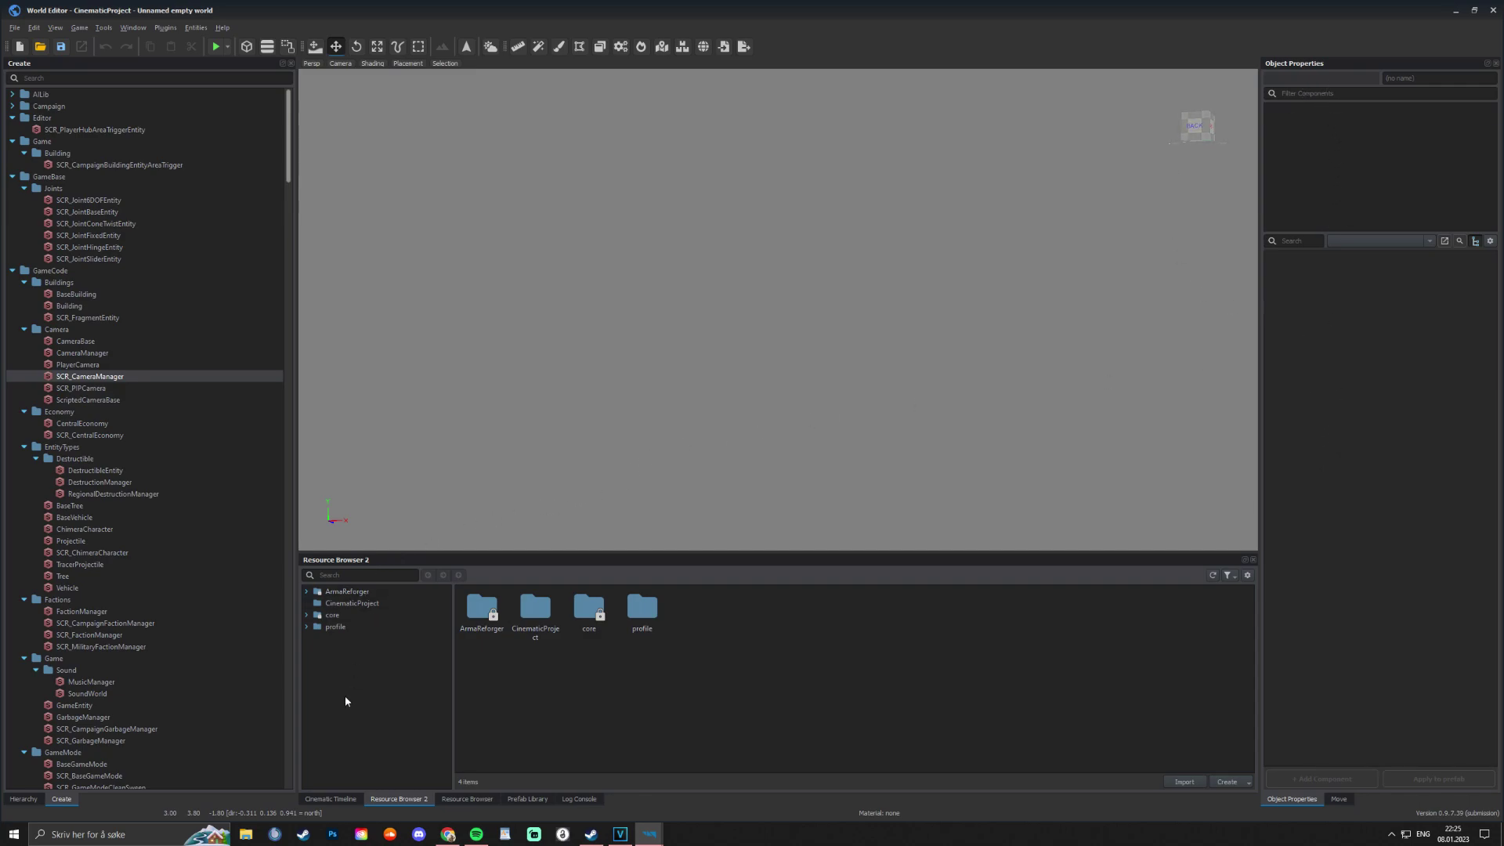
Preview the Cinematic Timeline and Resource Browser panels, ending in Resource Browser 2's search field.
click(327, 799)
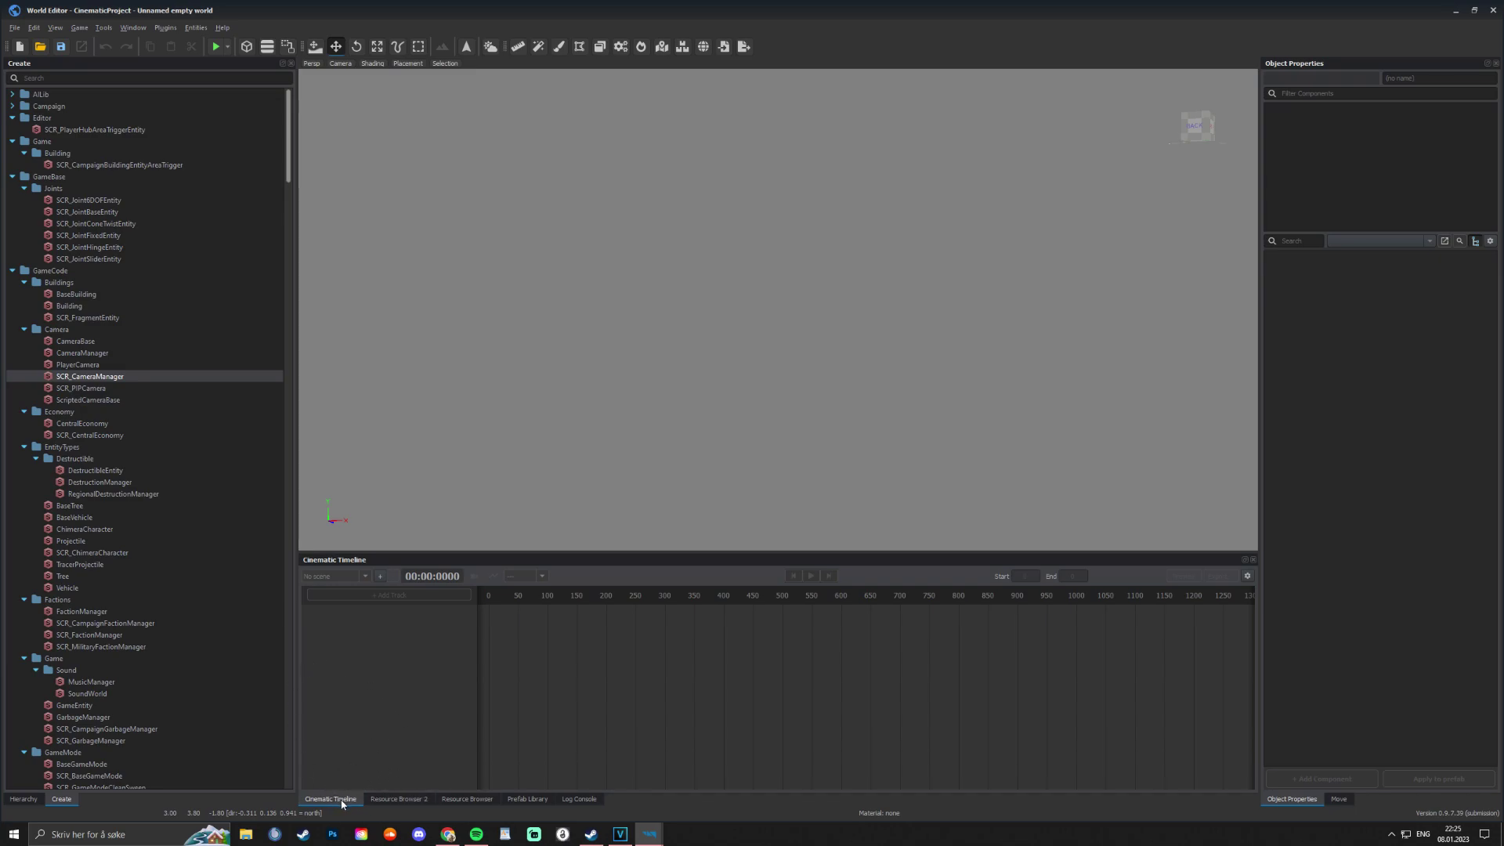
click(411, 799)
click(474, 799)
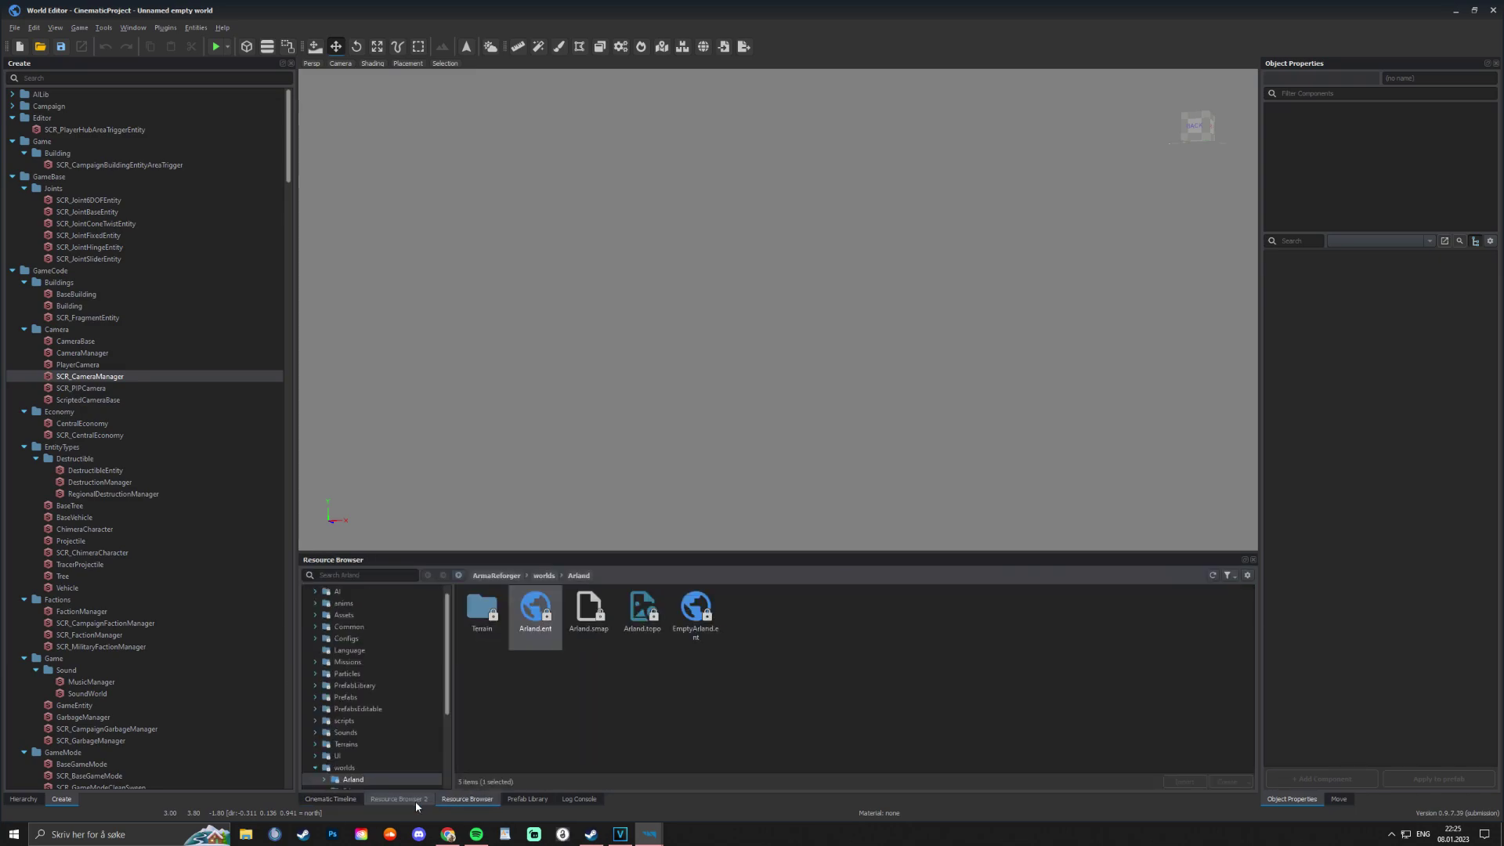
click(387, 800)
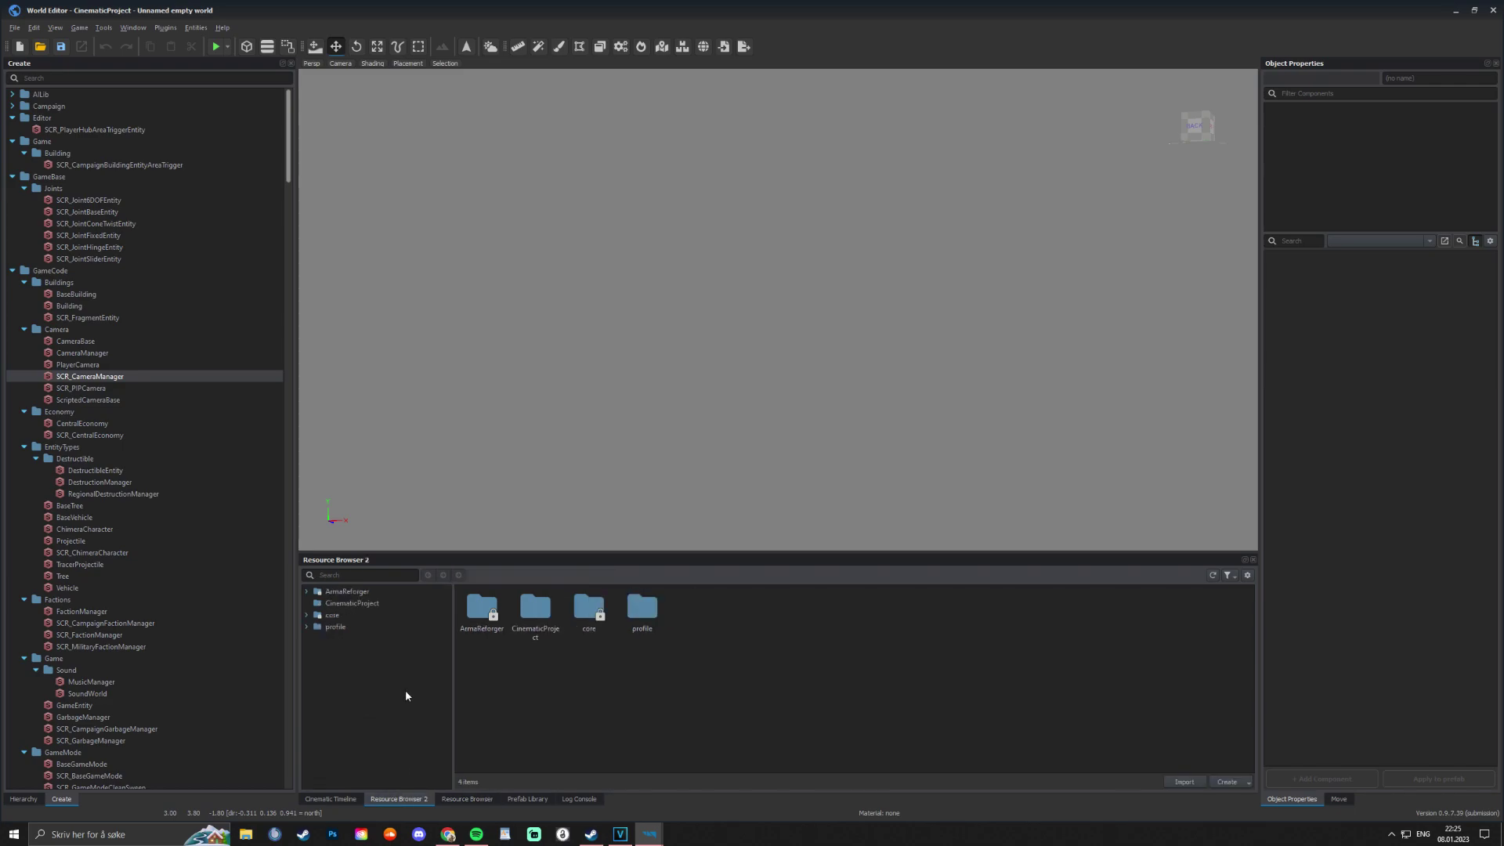
click(367, 575)
Search for eden.ent, open the Eden world, and tilt the view down onto the runway.
text(eden.ent)
click(546, 609)
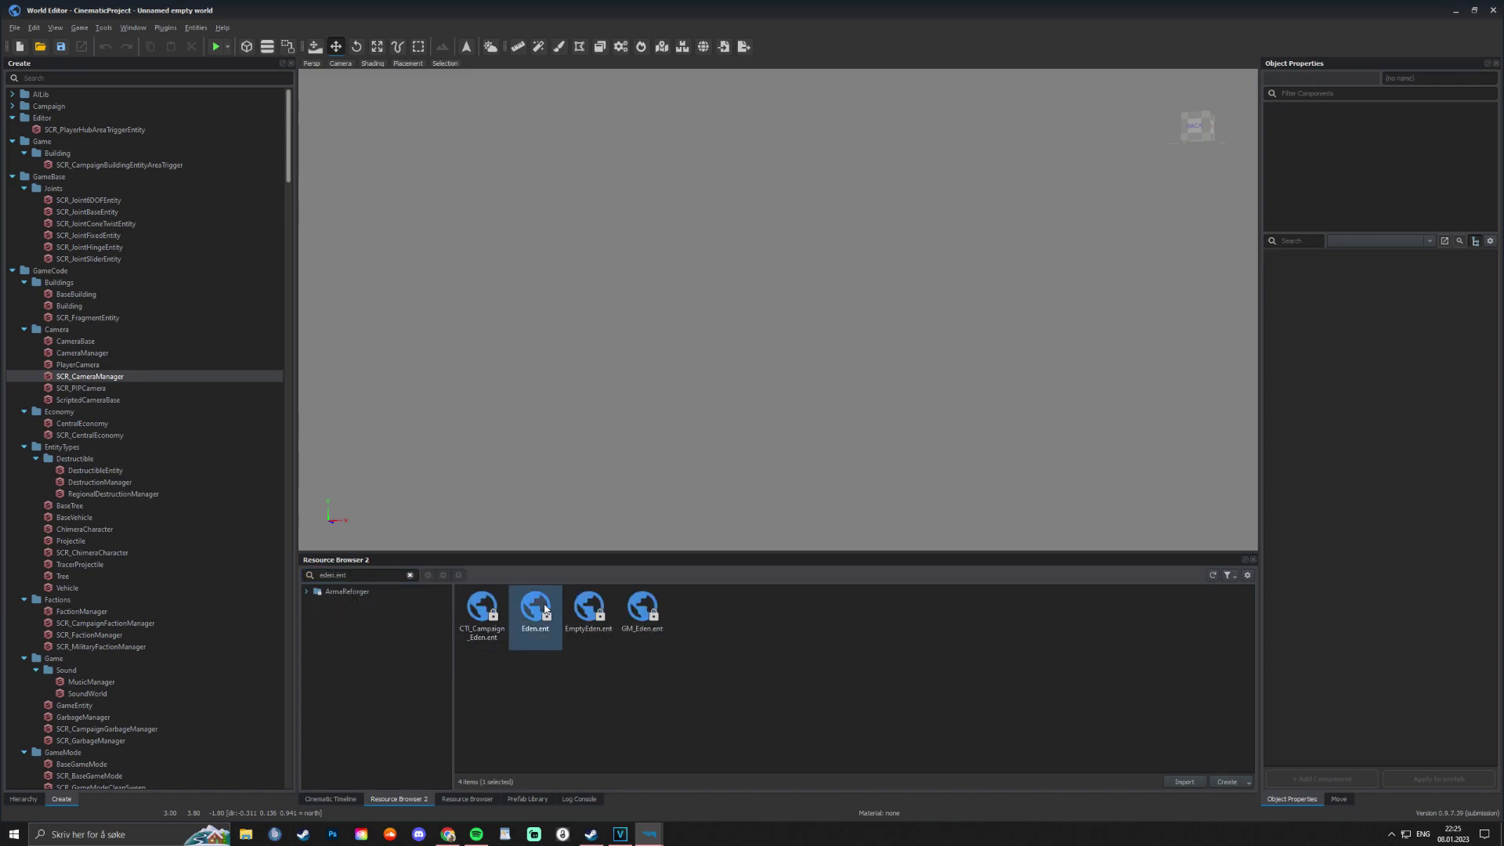
double_click(537, 610)
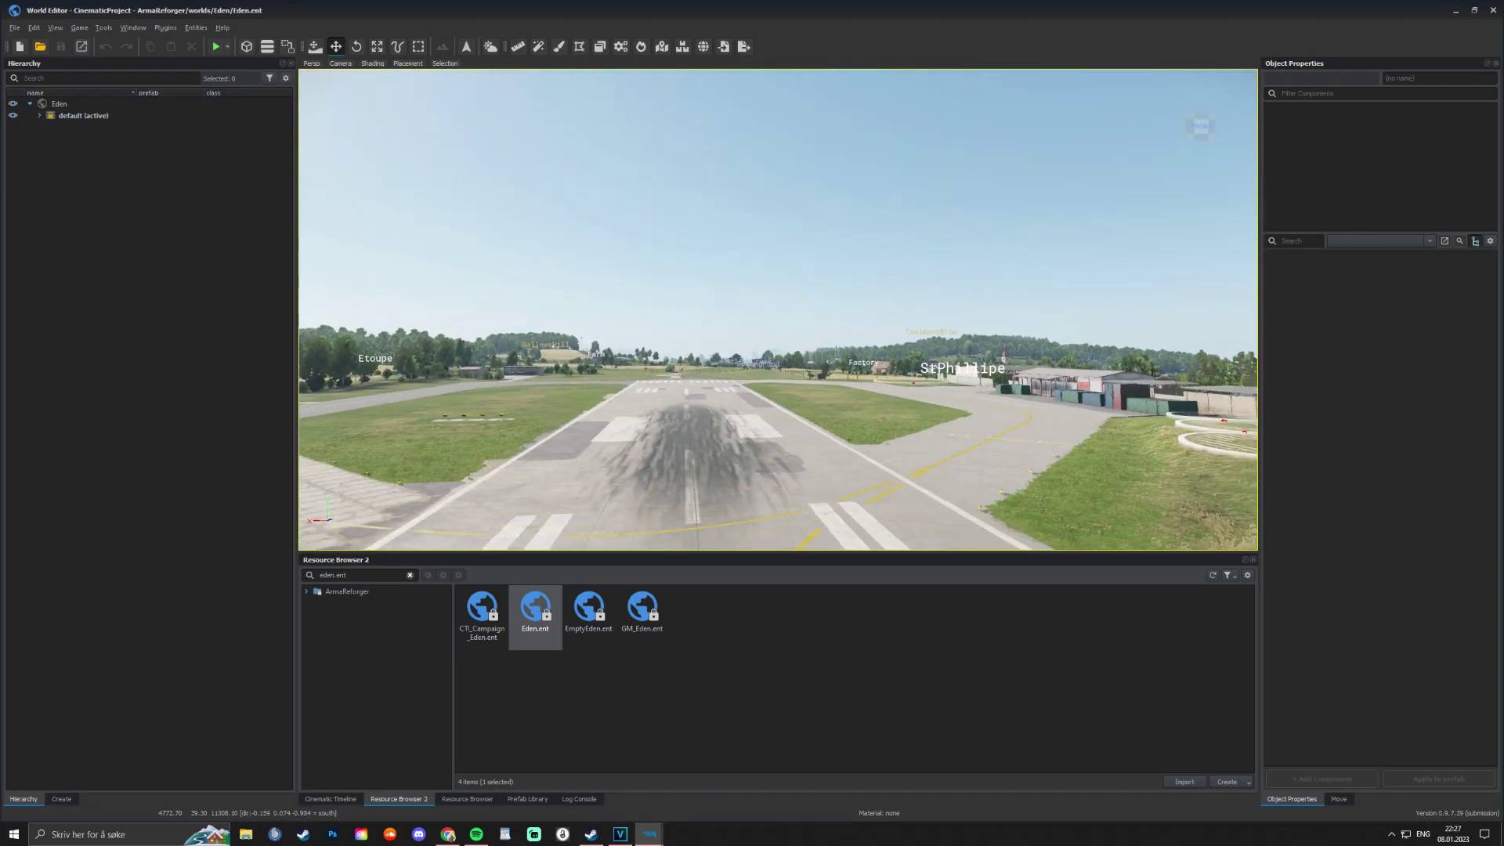
right_drag(777, 309, 627, 374)
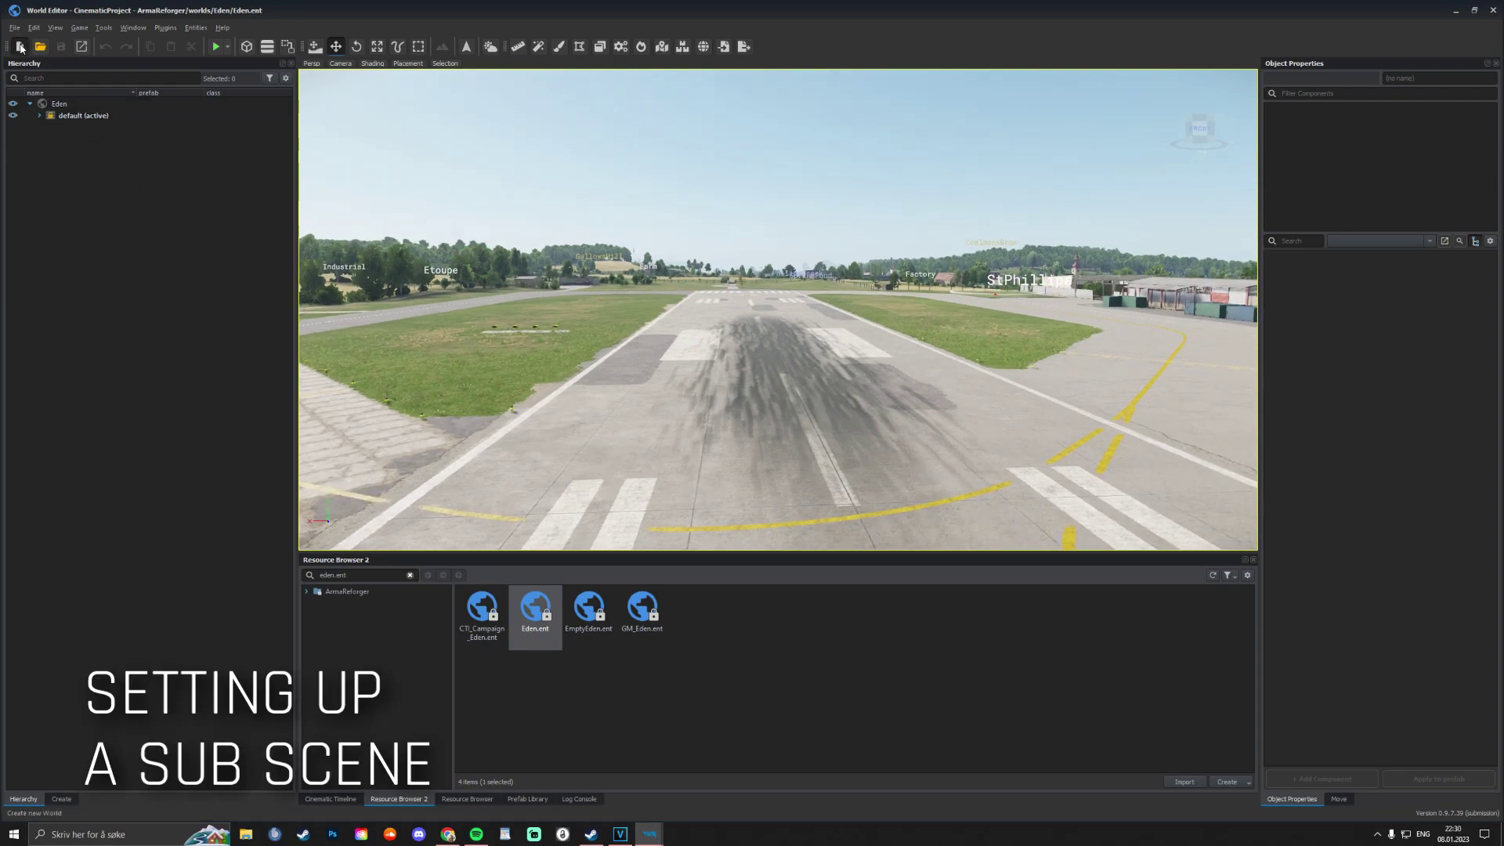
click(21, 48)
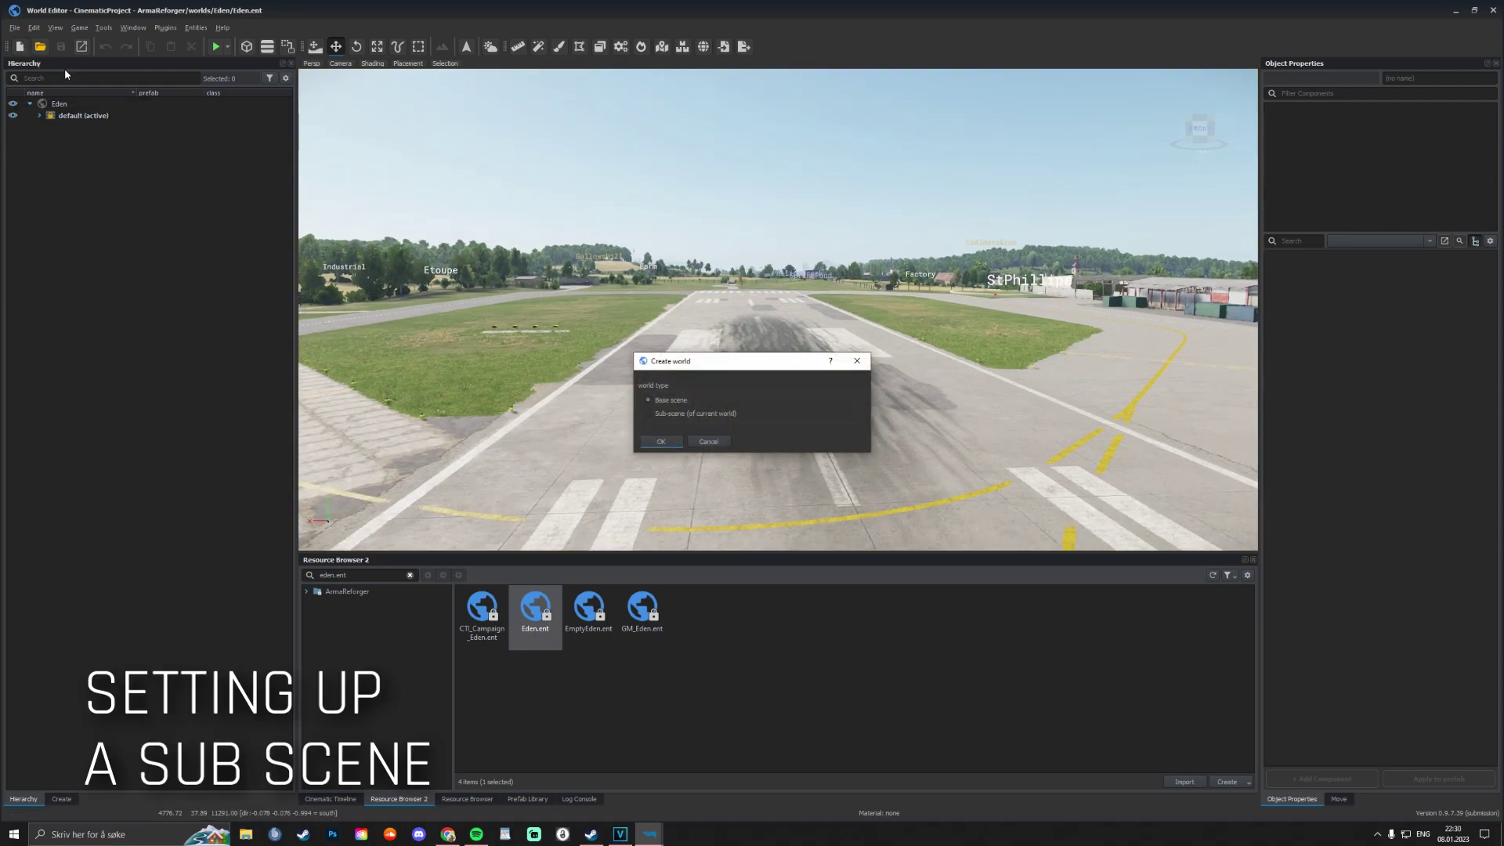
Confirm a Sub-scene world and save it as CinematicWorld in the CinematicProject folder.
click(659, 443)
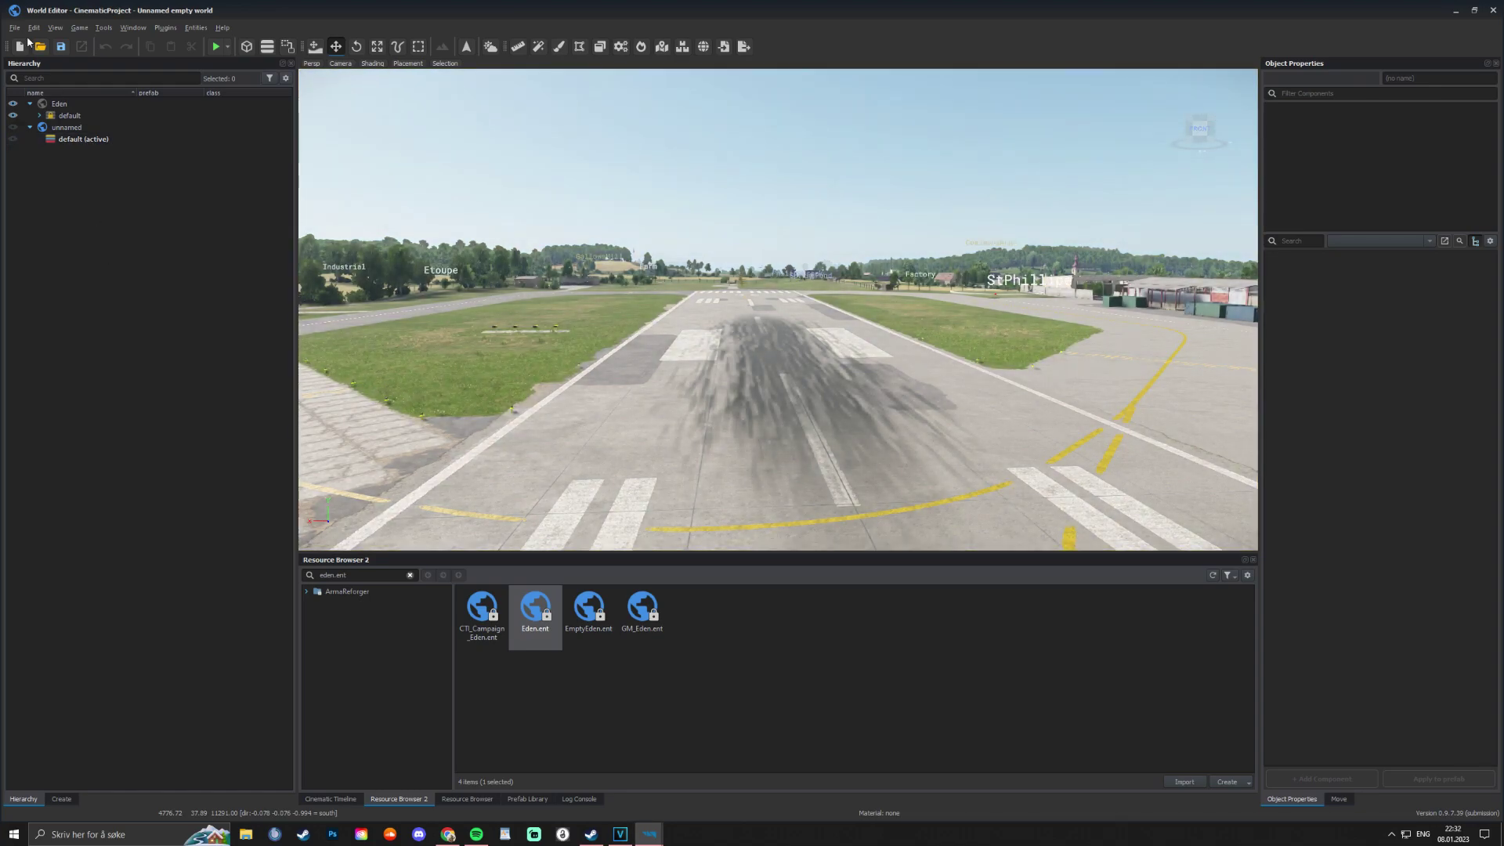
click(15, 28)
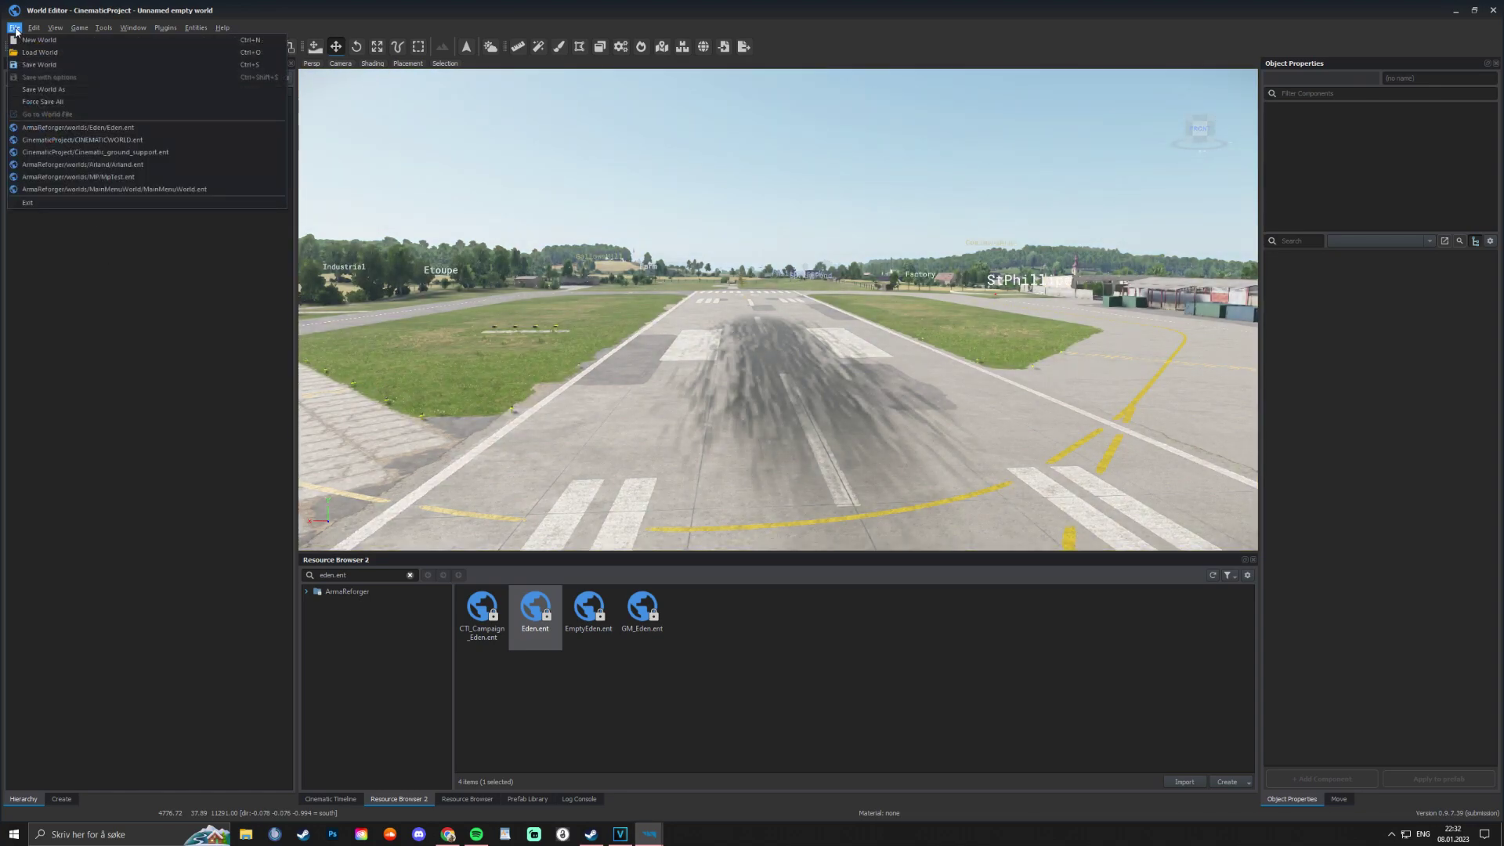
click(43, 78)
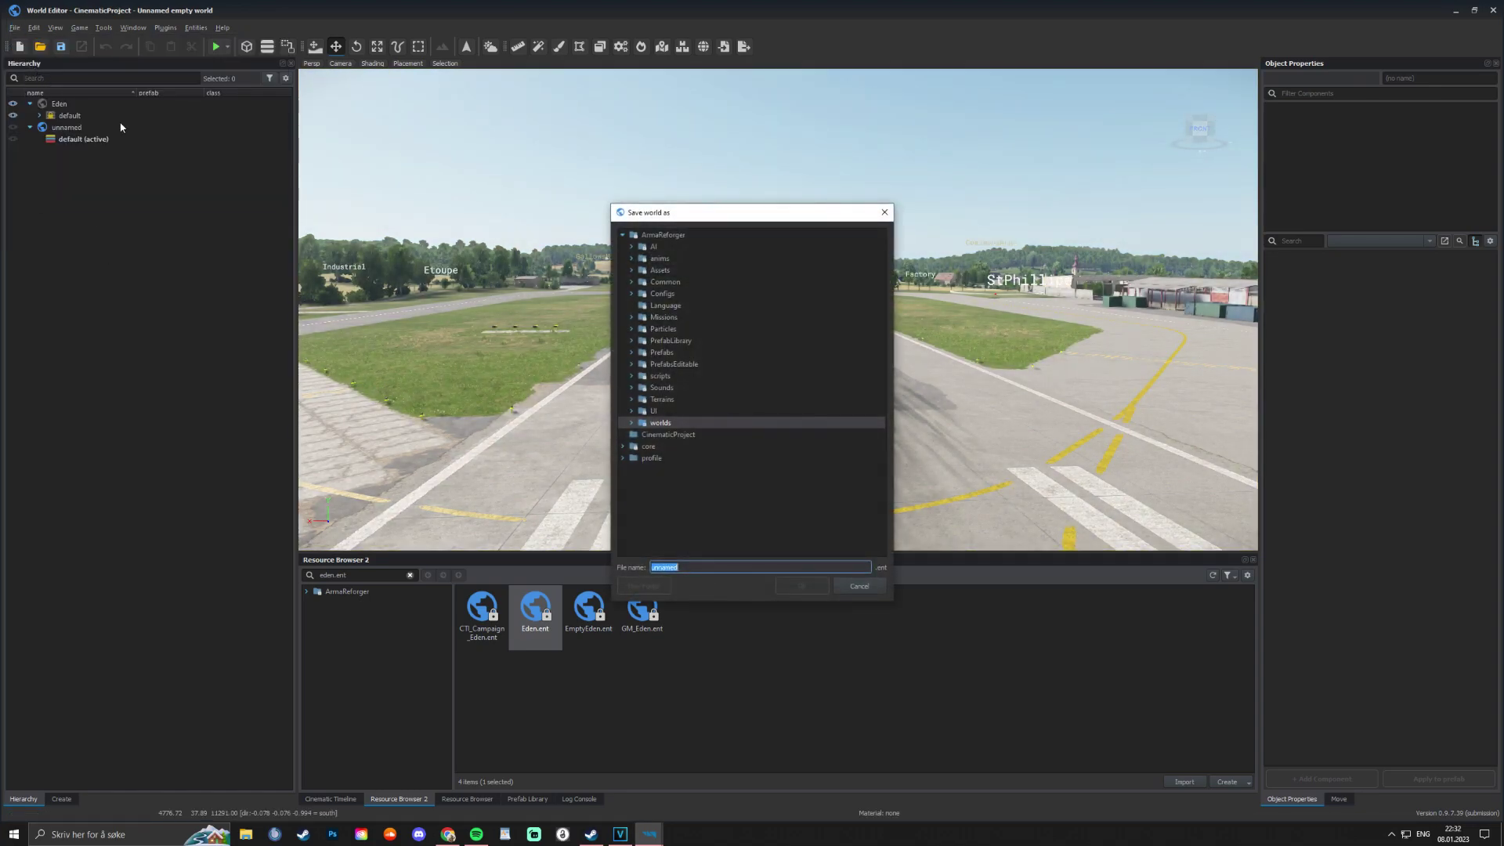
click(680, 435)
drag(693, 569, 642, 571)
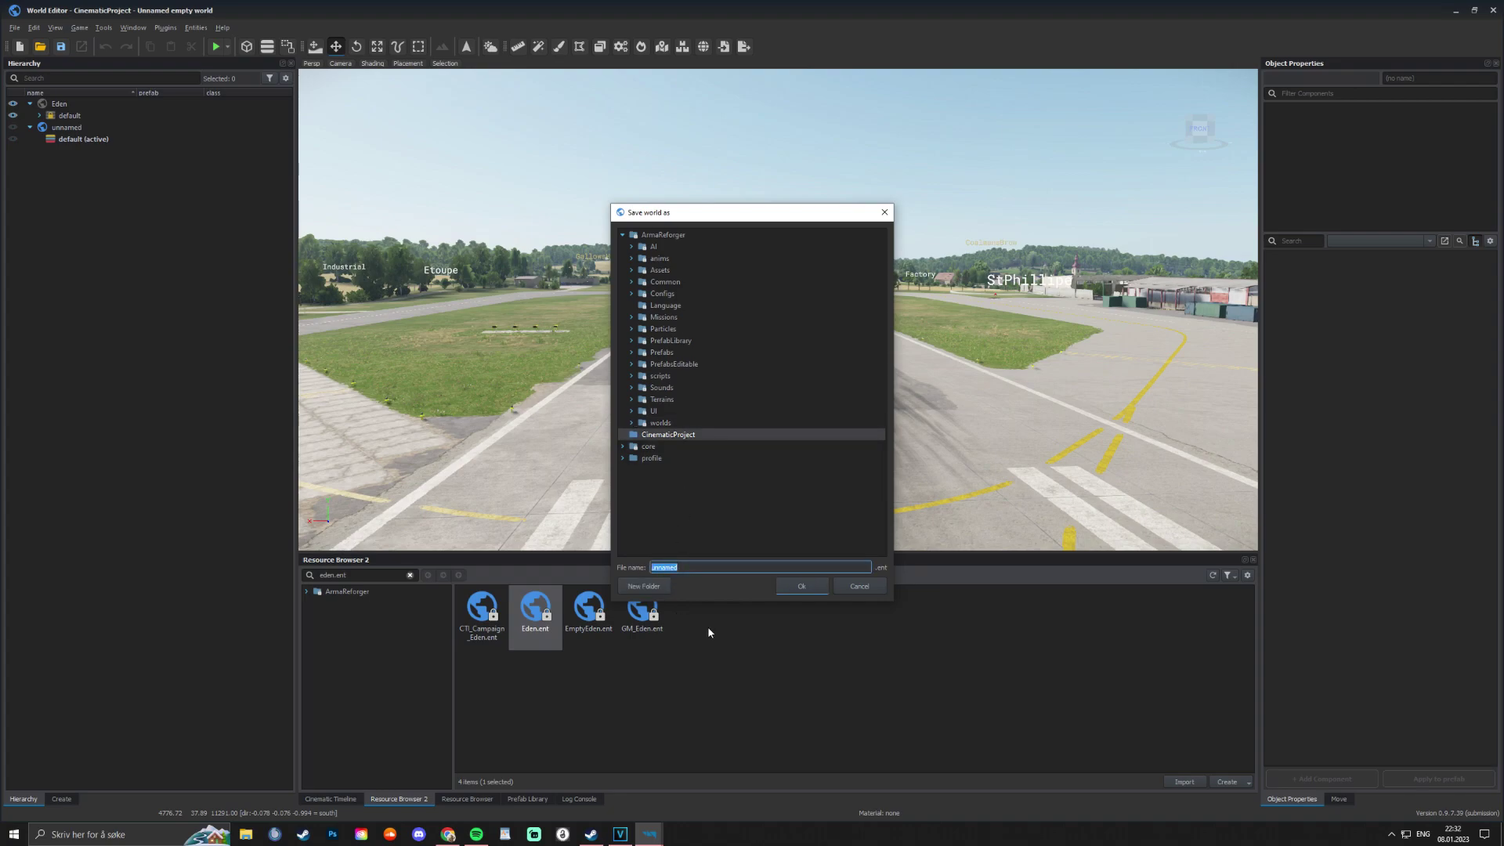
text(CinematicWor)
key(Return)
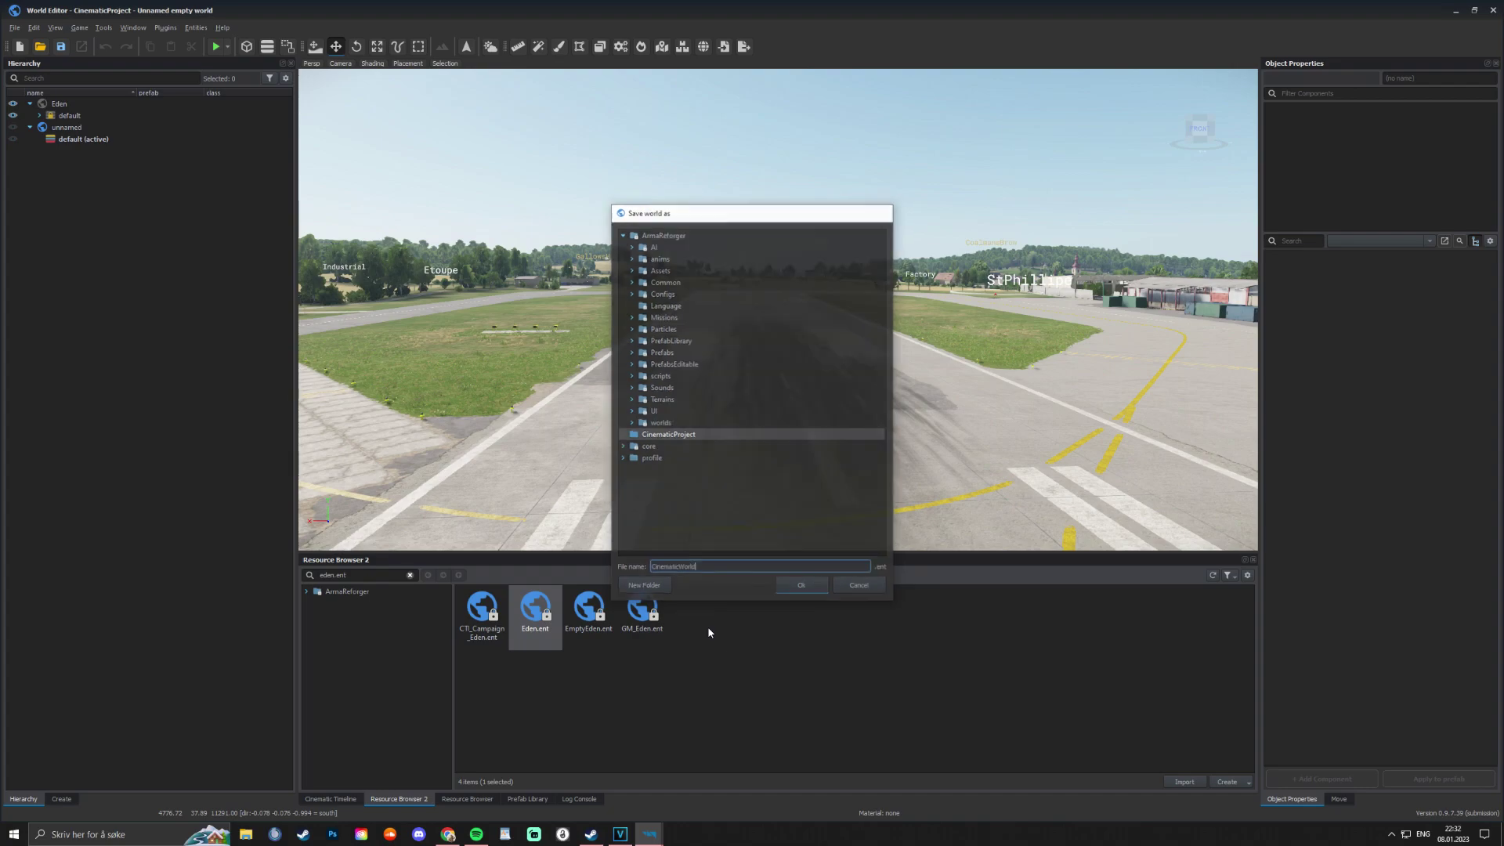
Collapse the ArmaReforger folder tree in the resource browser.
click(410, 577)
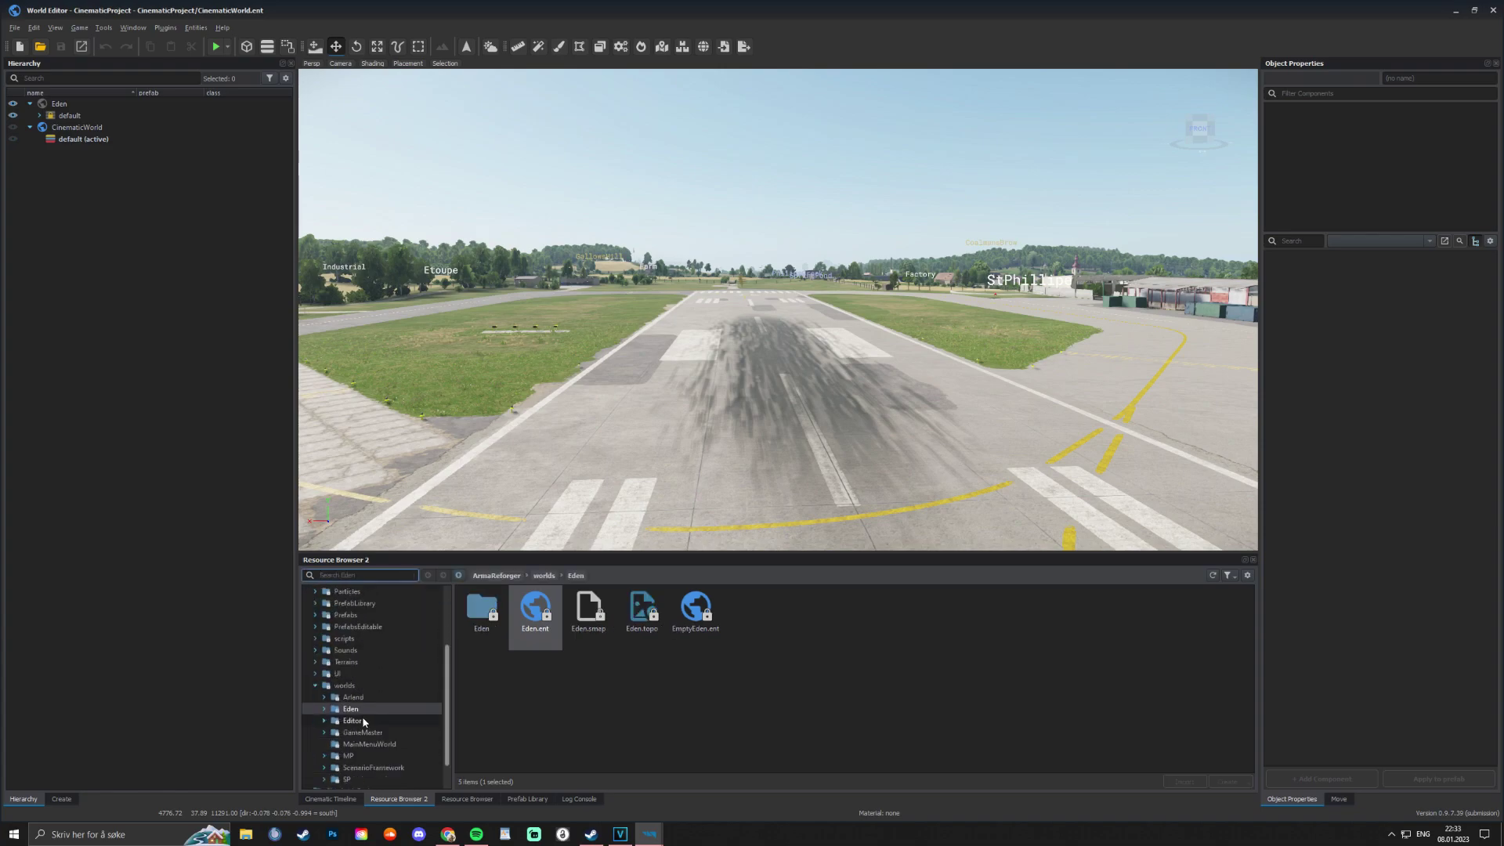
scroll(344, 642, up, 10)
click(307, 591)
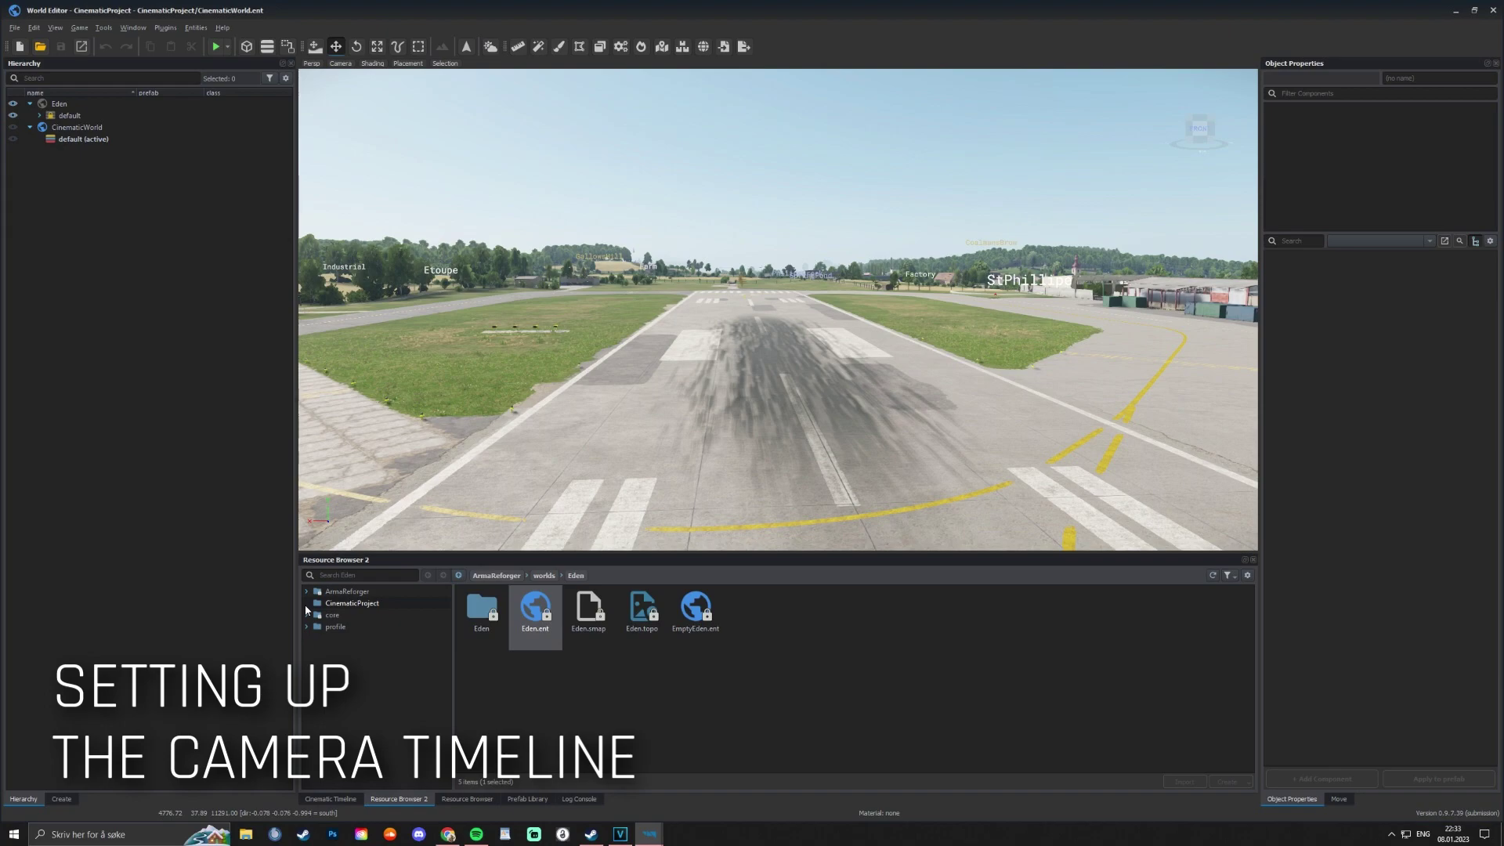
Add a cinematic scene named First_scene in the Cinematic Timeline and scrub through it.
click(306, 603)
click(334, 799)
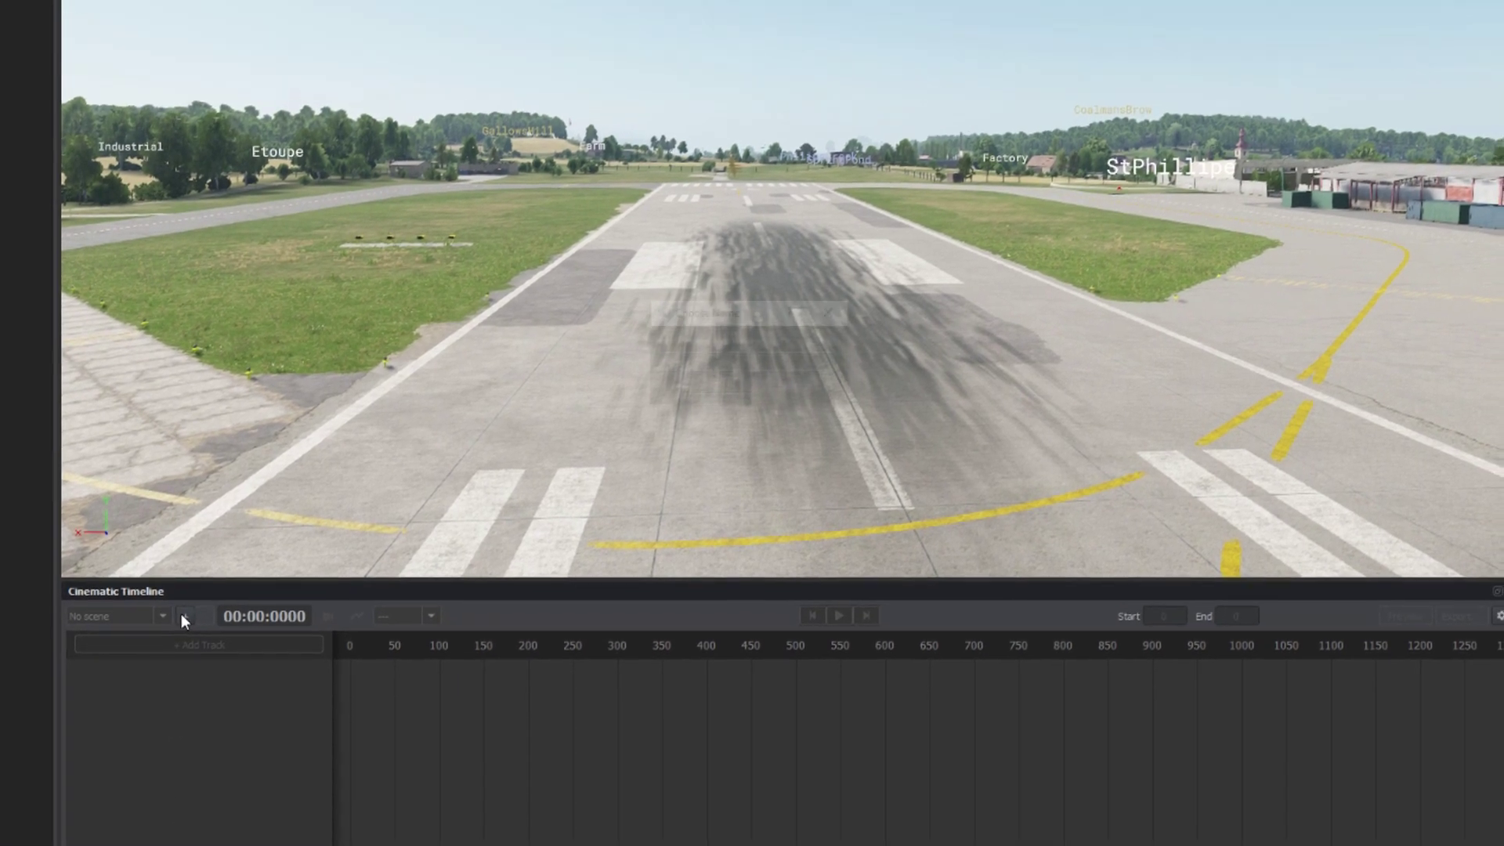
click(203, 495)
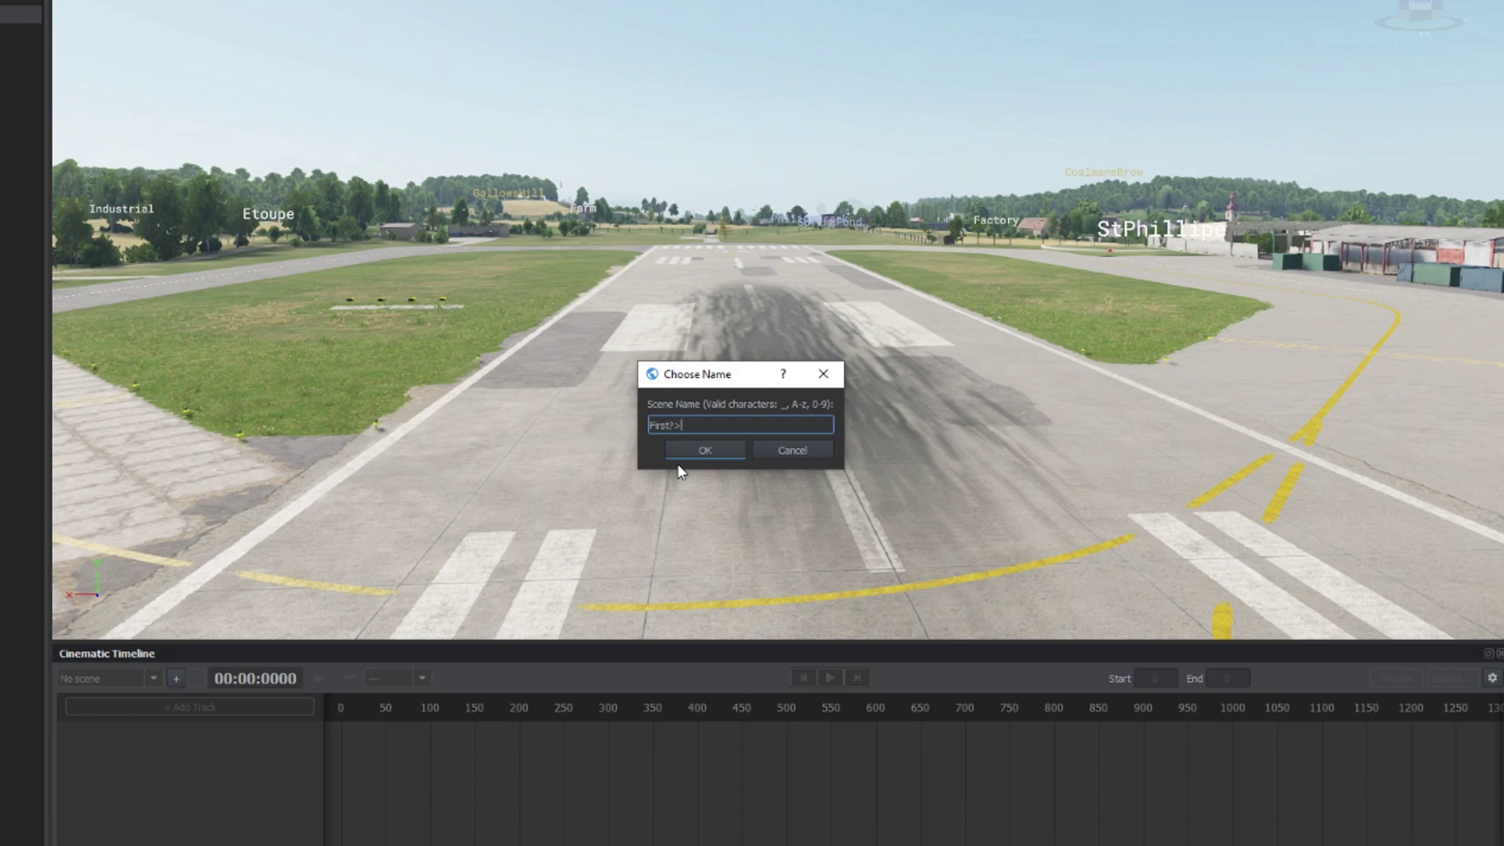
text(First_scene)
key(Return)
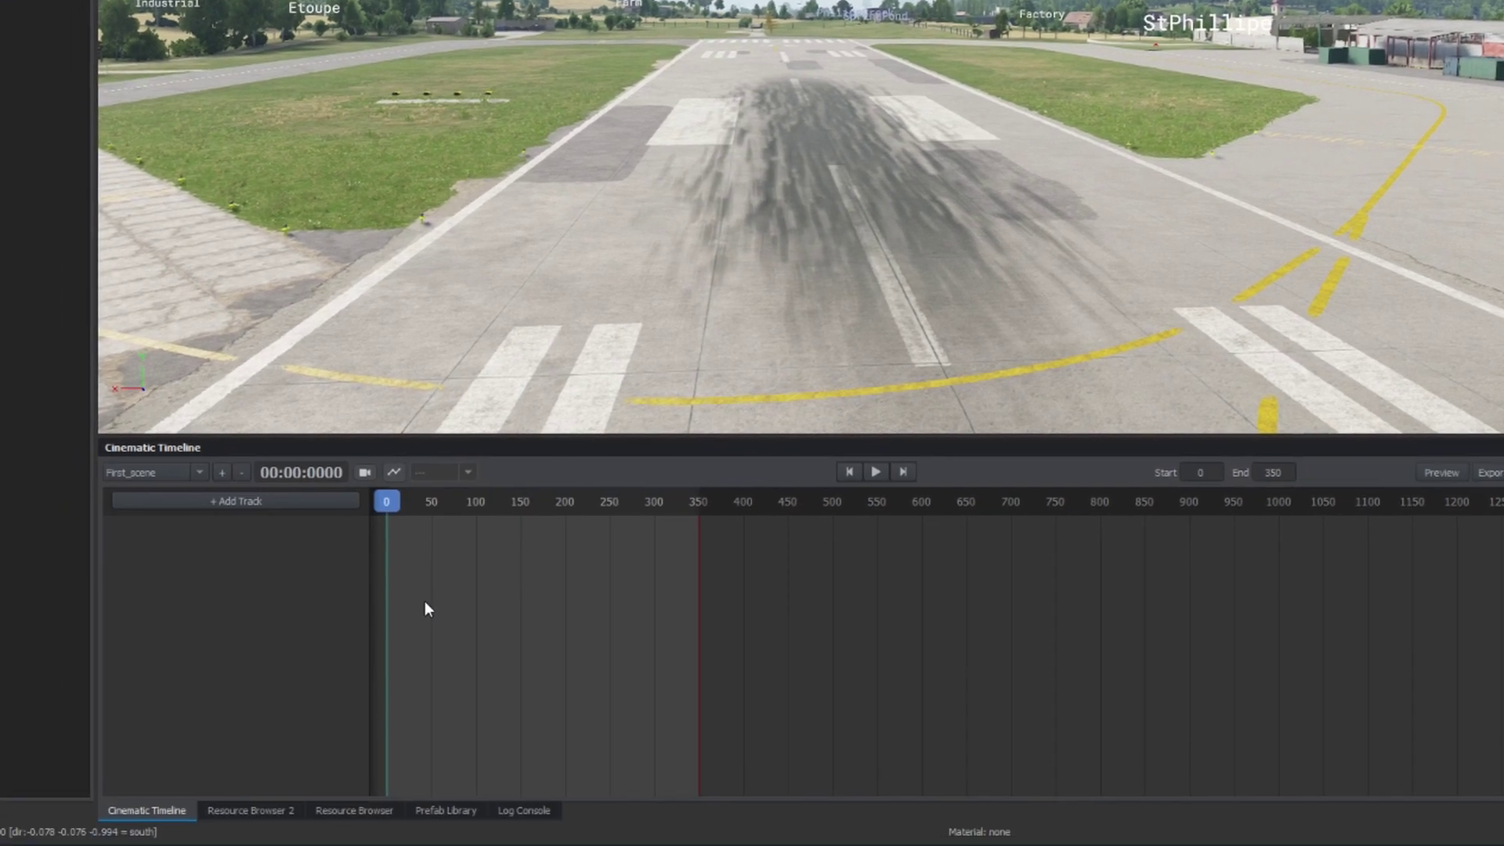
mouse_move(386, 502)
mouse_down()
mouse_move(695, 501)
mouse_move(290, 502)
mouse_up()
Cancel a second scene, look through the cinematic camera lens, and play from the start.
click(223, 472)
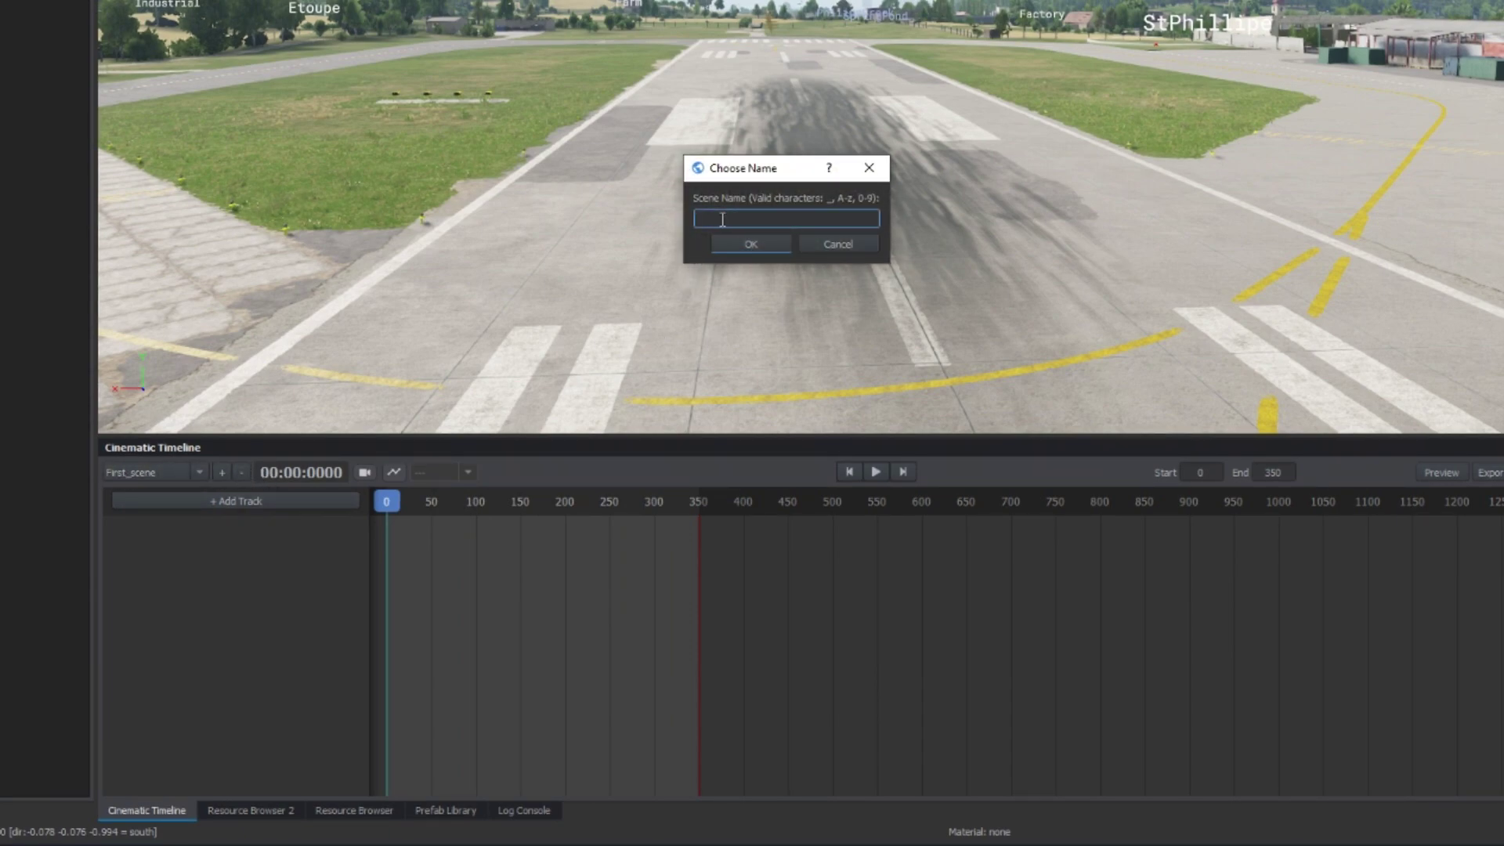
click(838, 245)
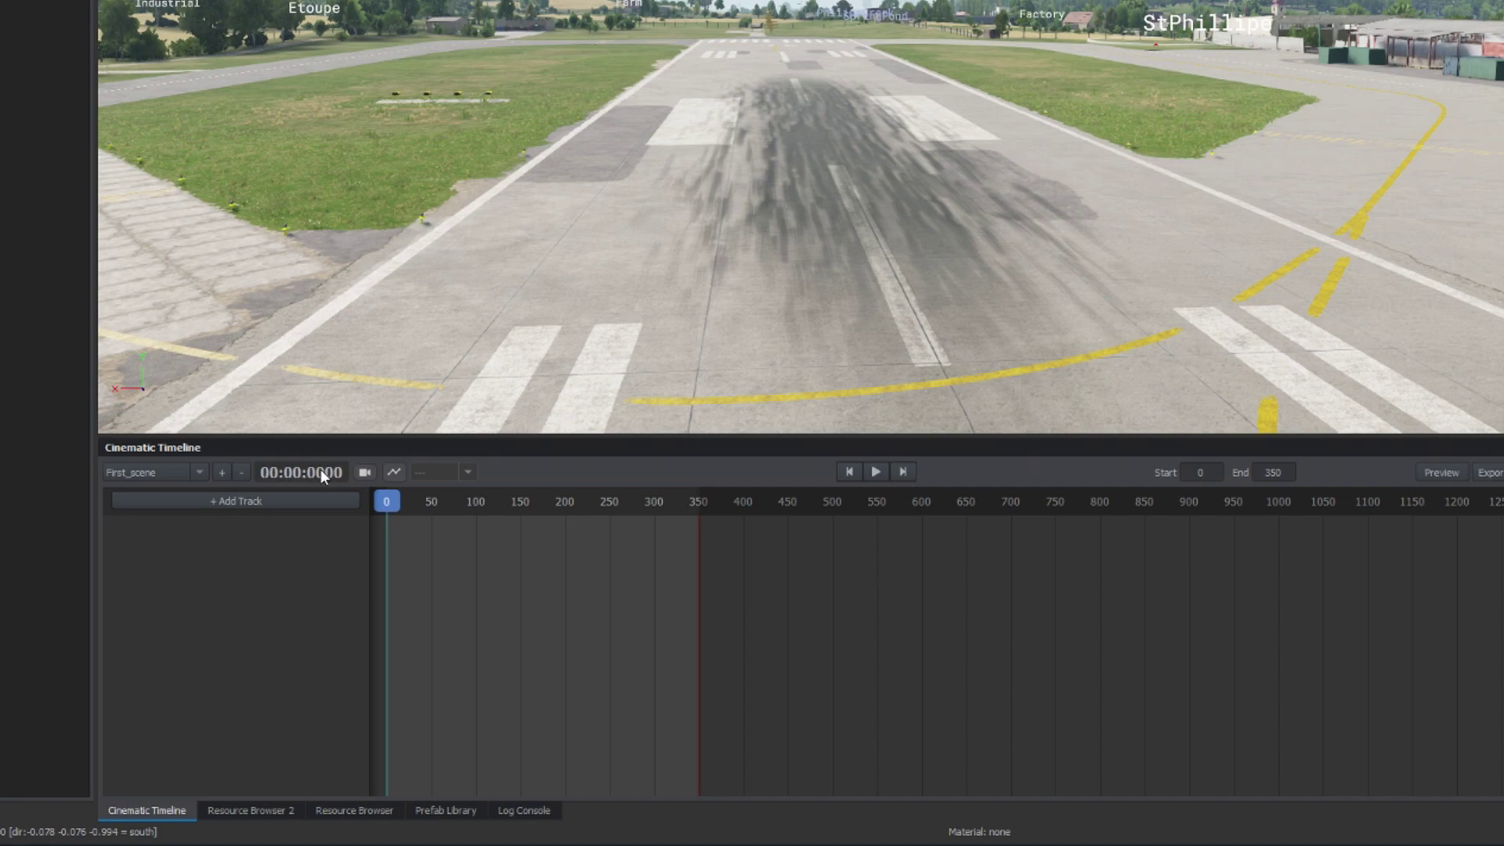
click(365, 472)
click(902, 471)
click(849, 471)
click(874, 472)
click(845, 471)
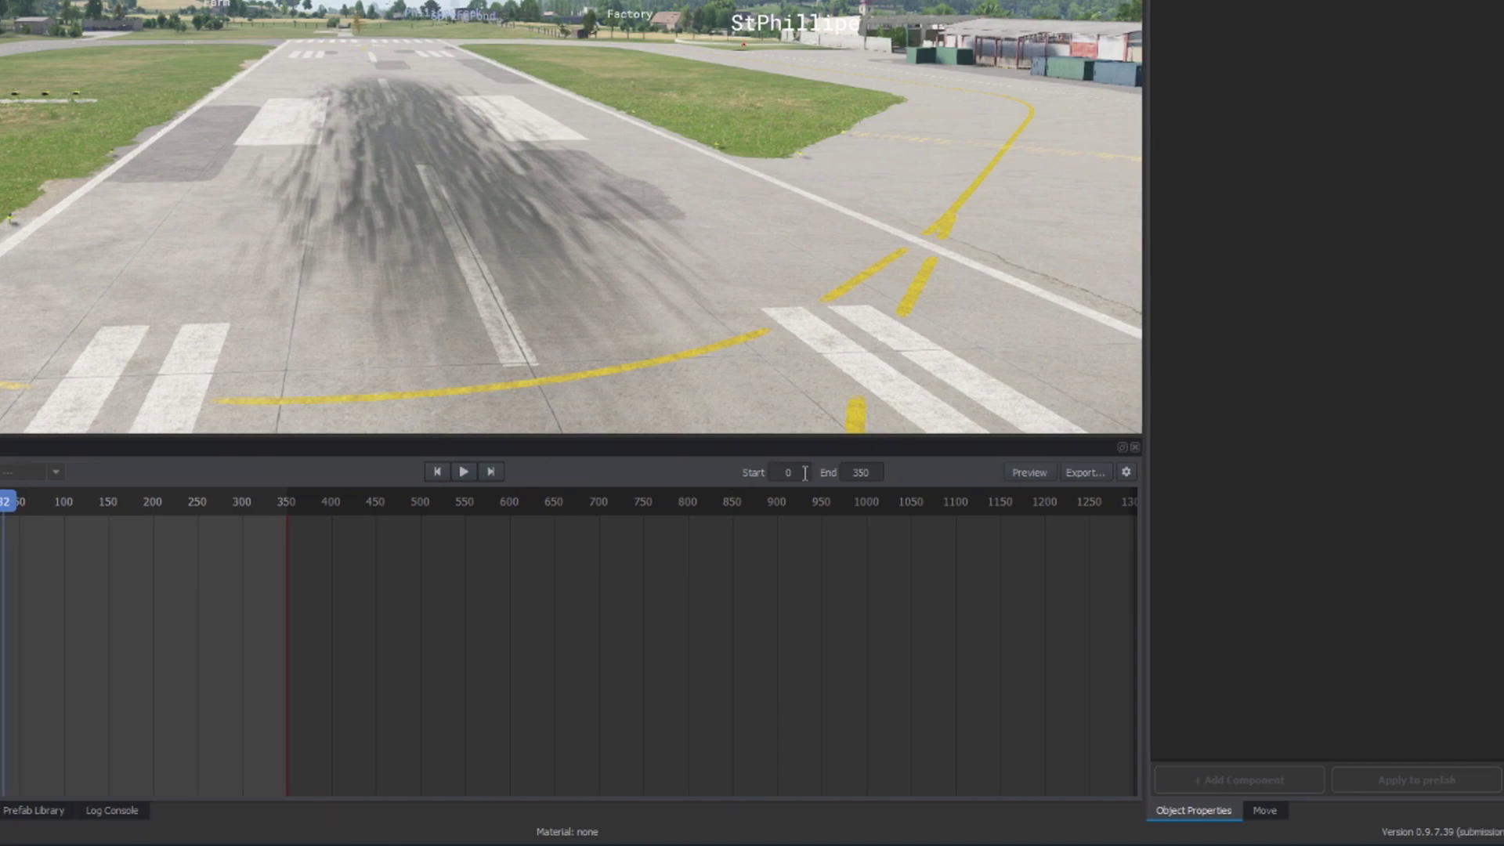
click(1125, 471)
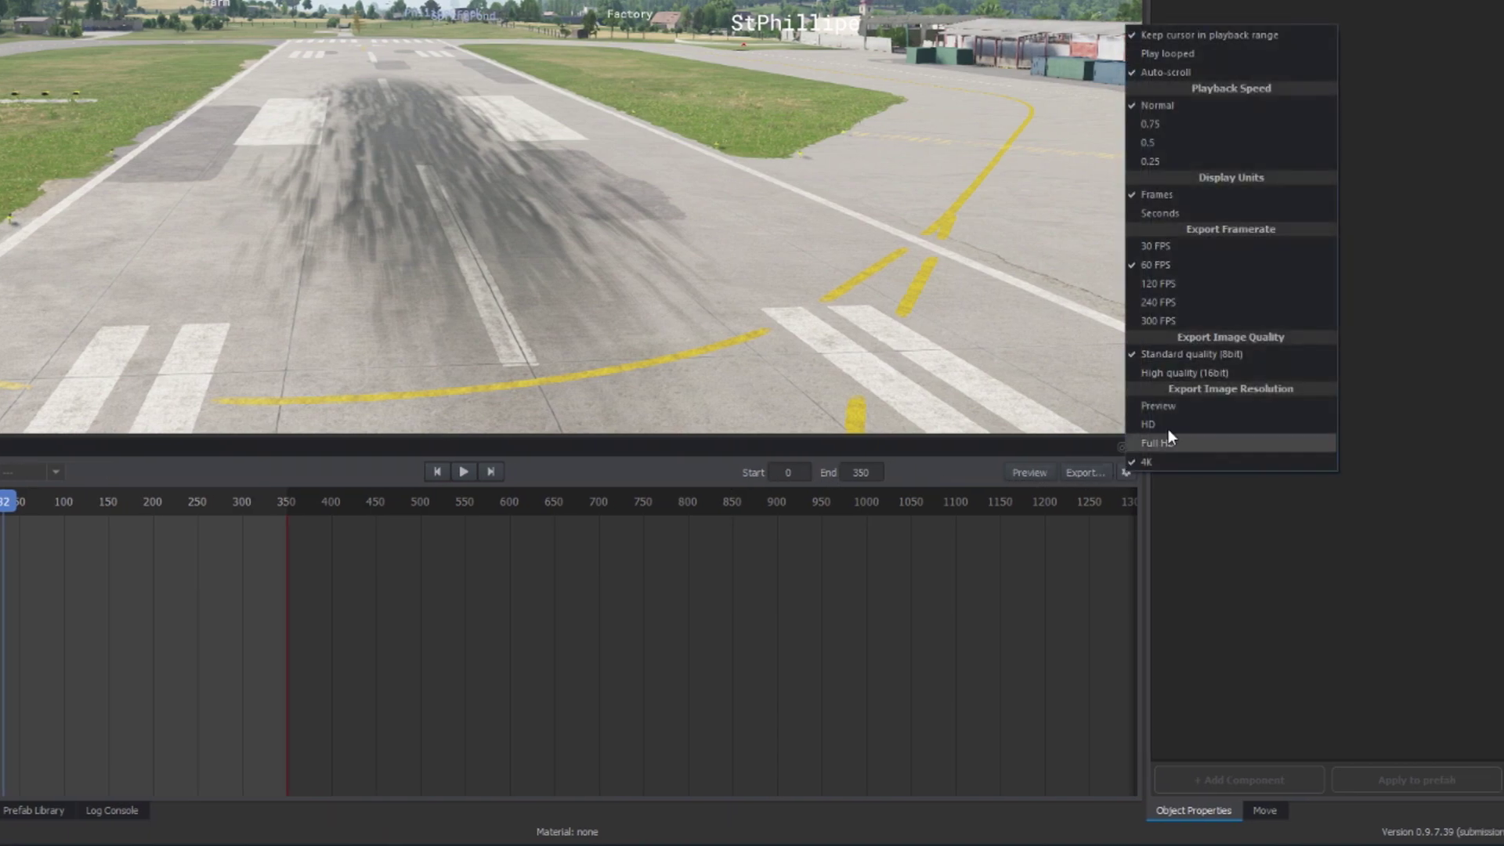
click(1125, 470)
click(1125, 470)
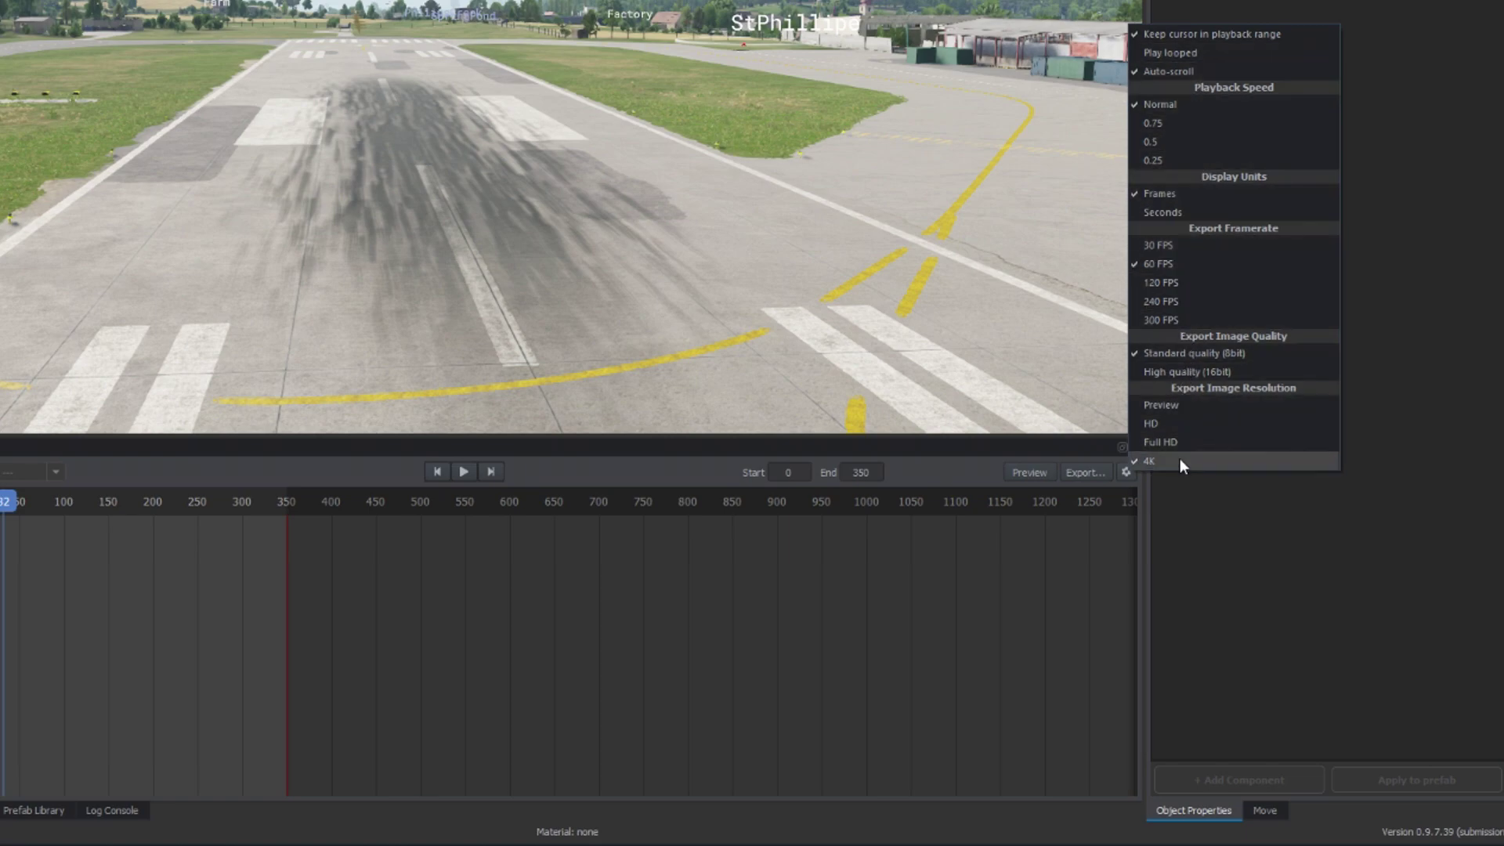
Add a Camera Track named Camera at frame 0 and expand its Position, Angles, FOV, DOF, HDR sub-tracks.
click(1124, 473)
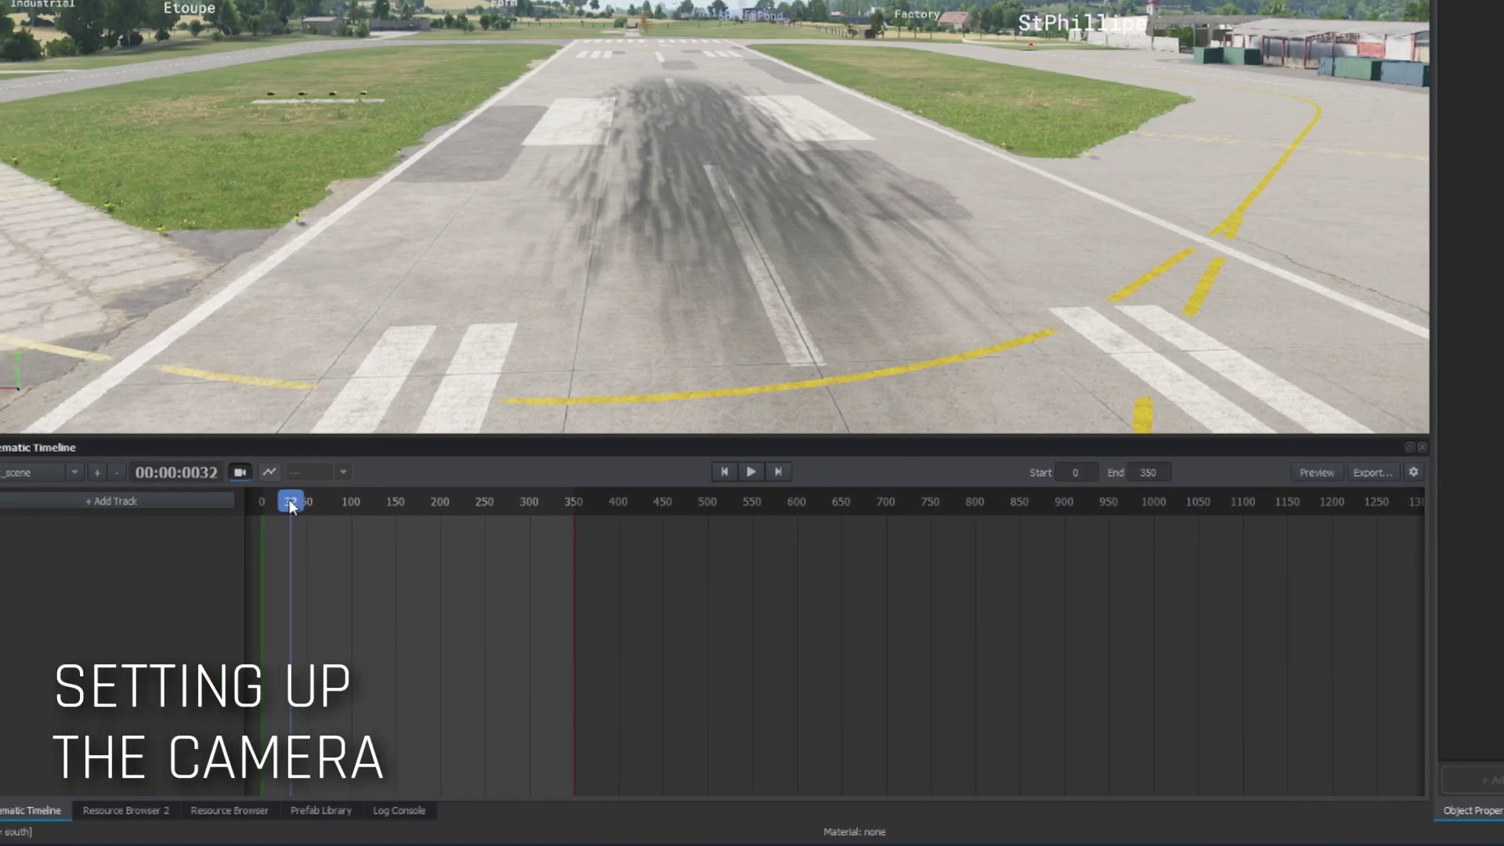
drag(289, 502, 59, 514)
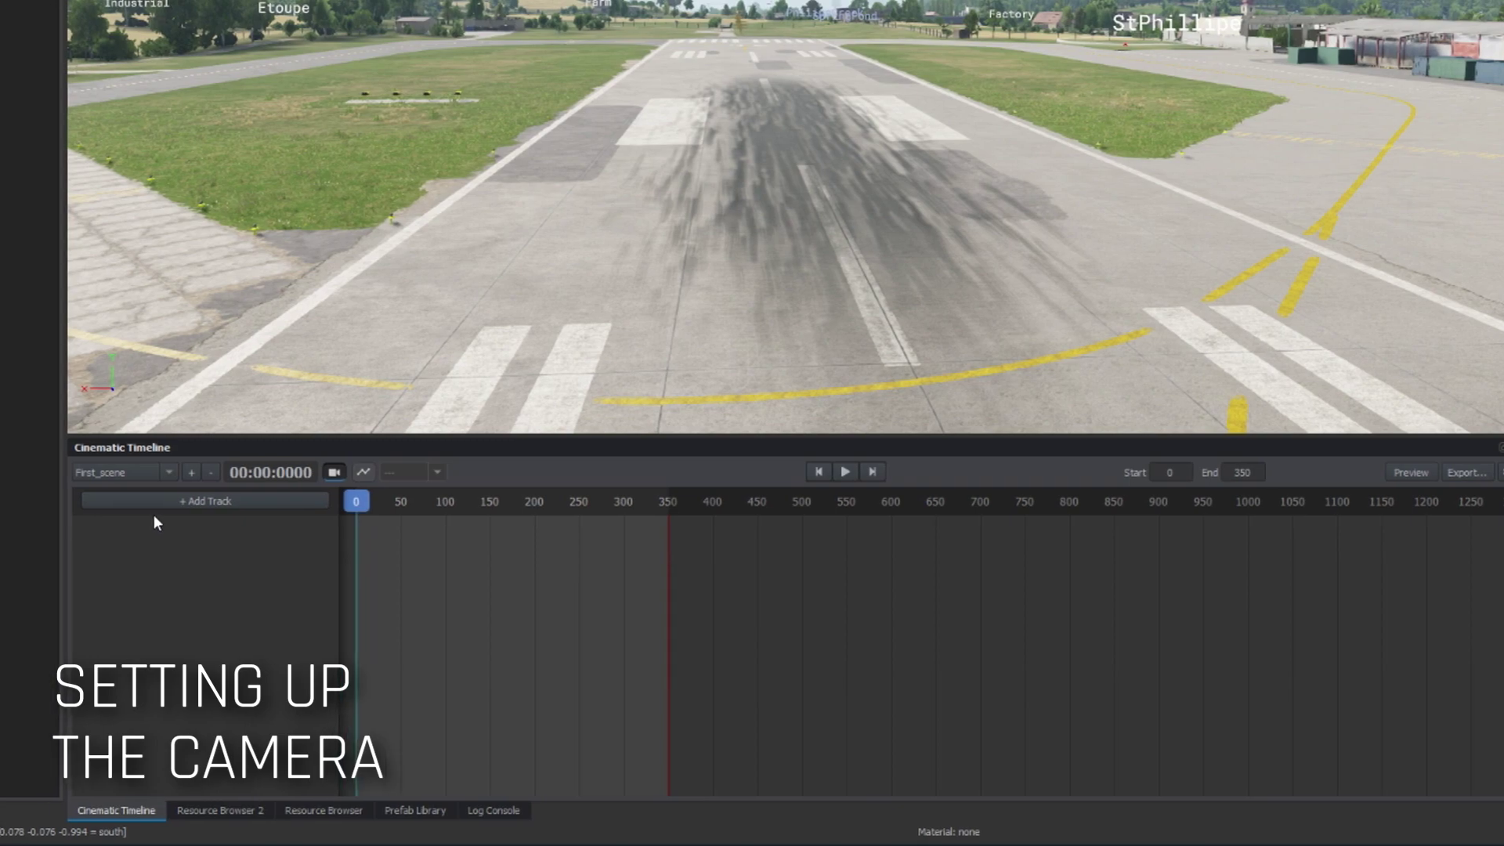
click(77, 499)
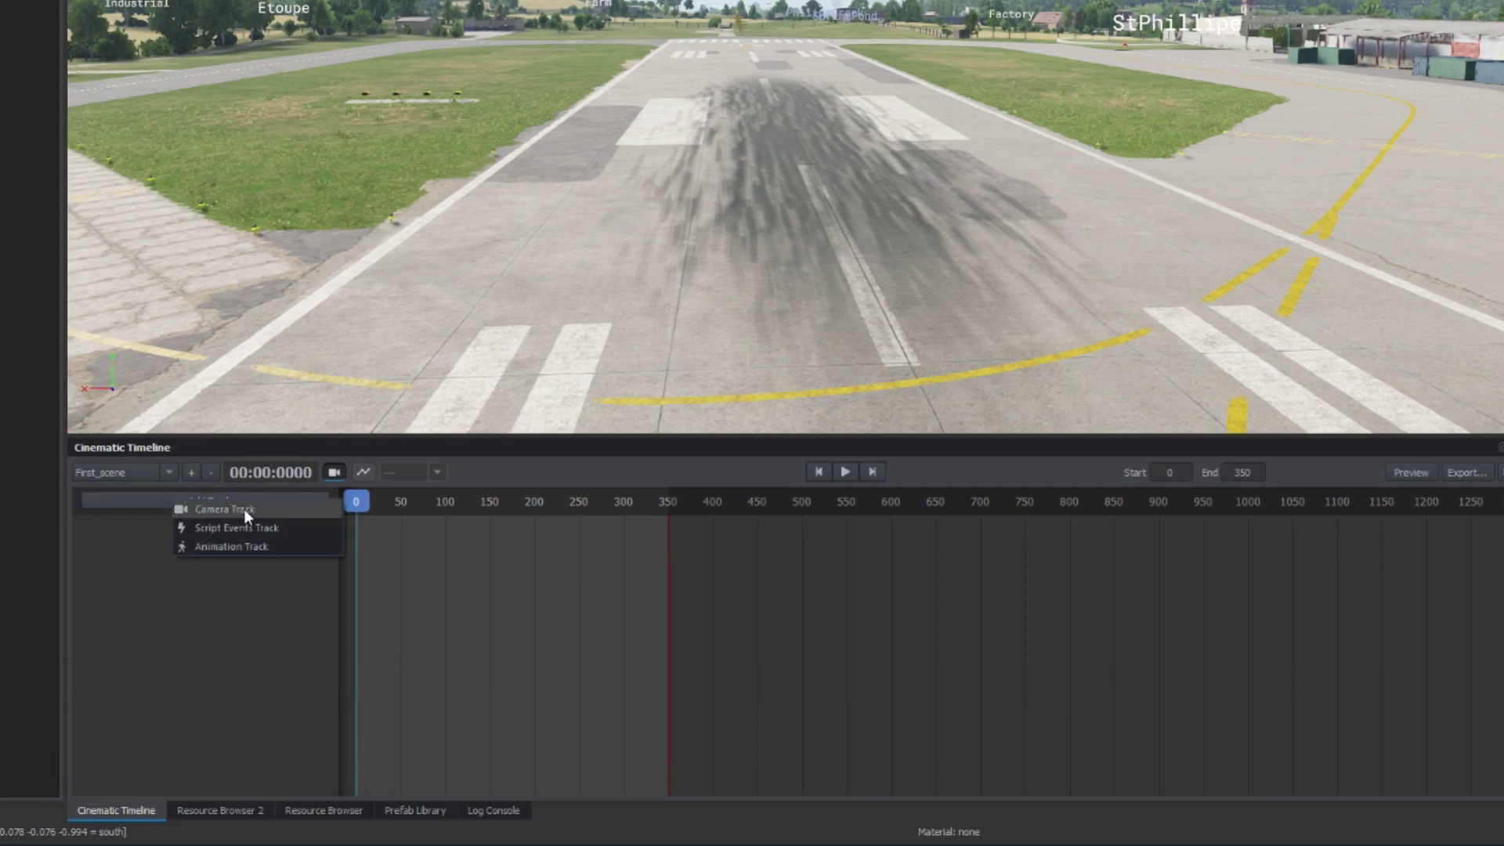
click(243, 509)
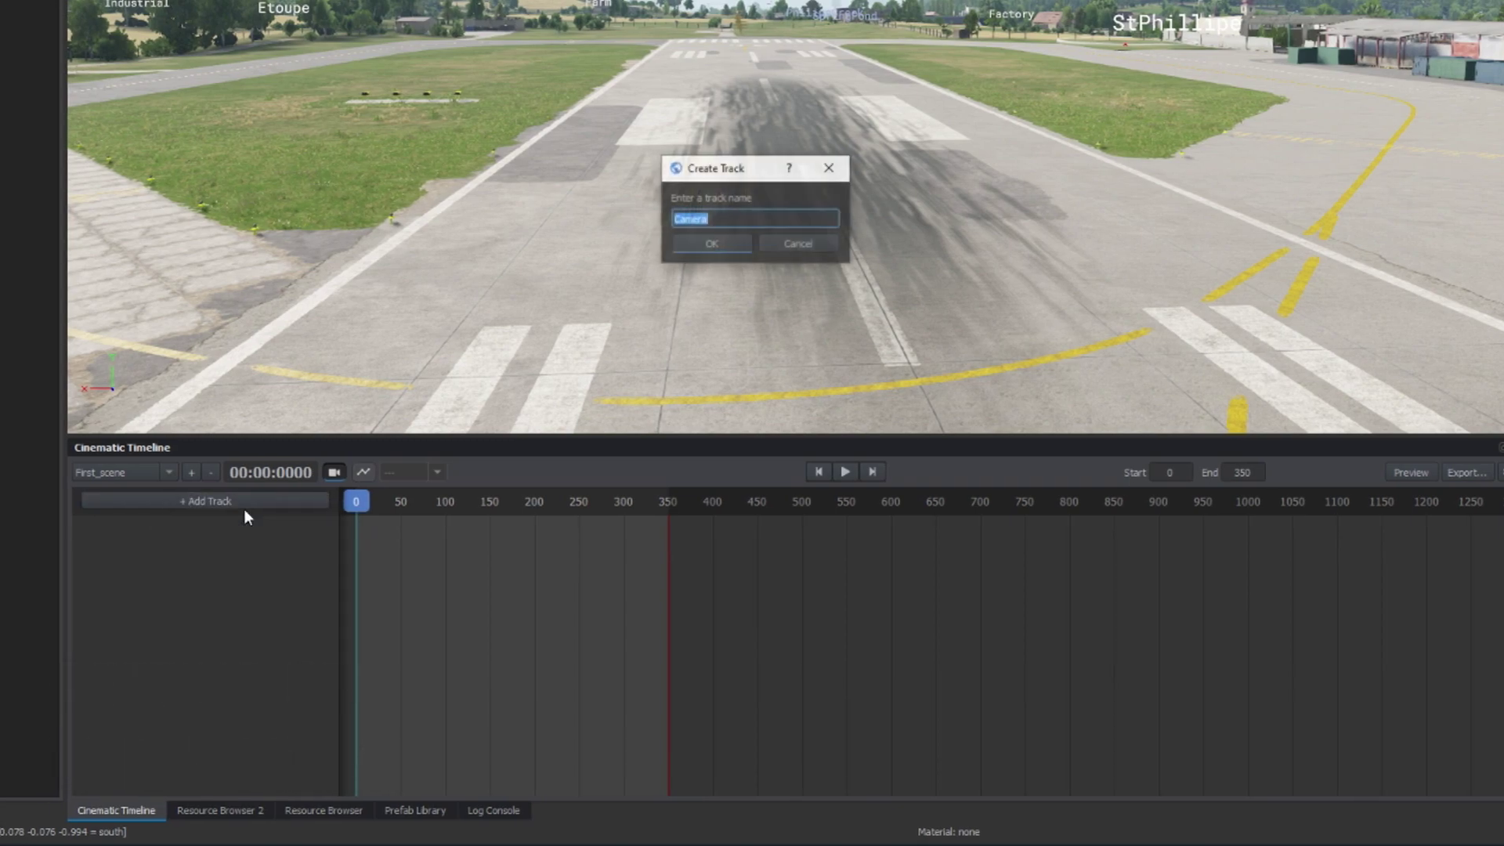
click(712, 244)
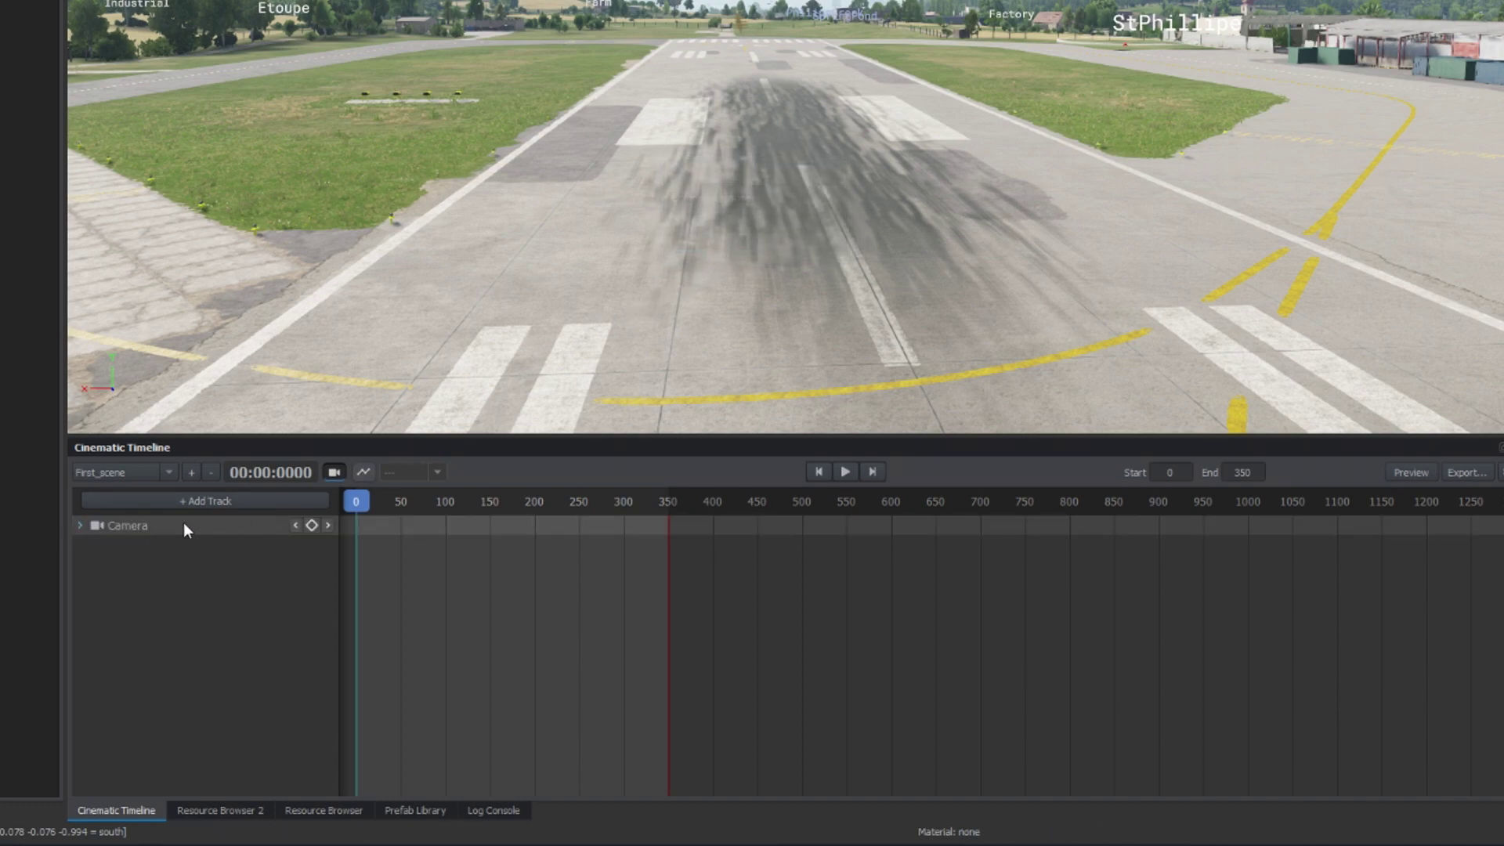
double_click(159, 525)
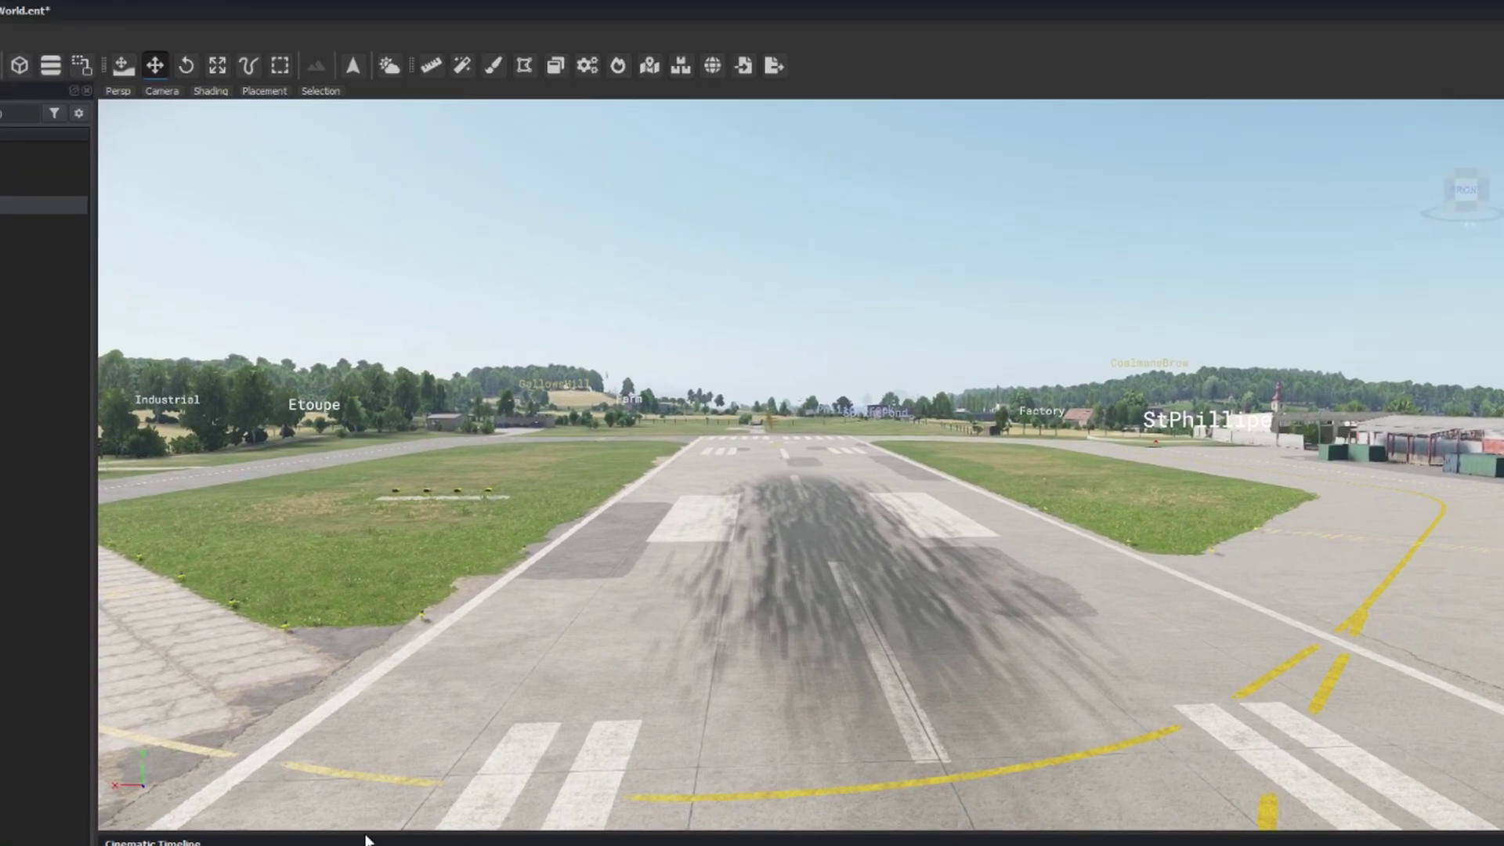
Set the viewport aspect ratio to 16:9 and key the camera's position and angles at frame 0.
click(160, 90)
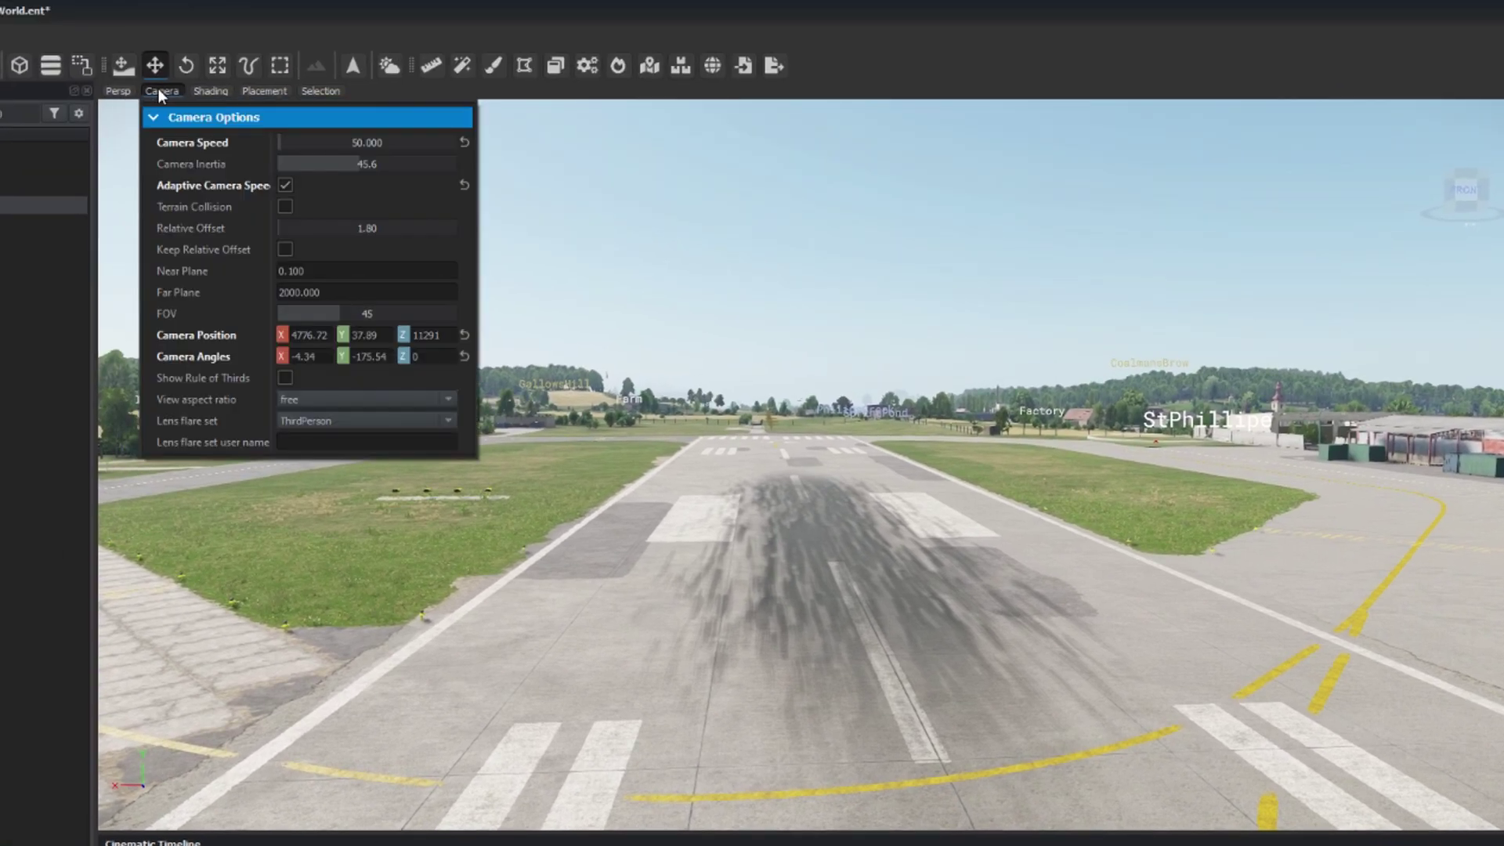
click(349, 399)
click(336, 420)
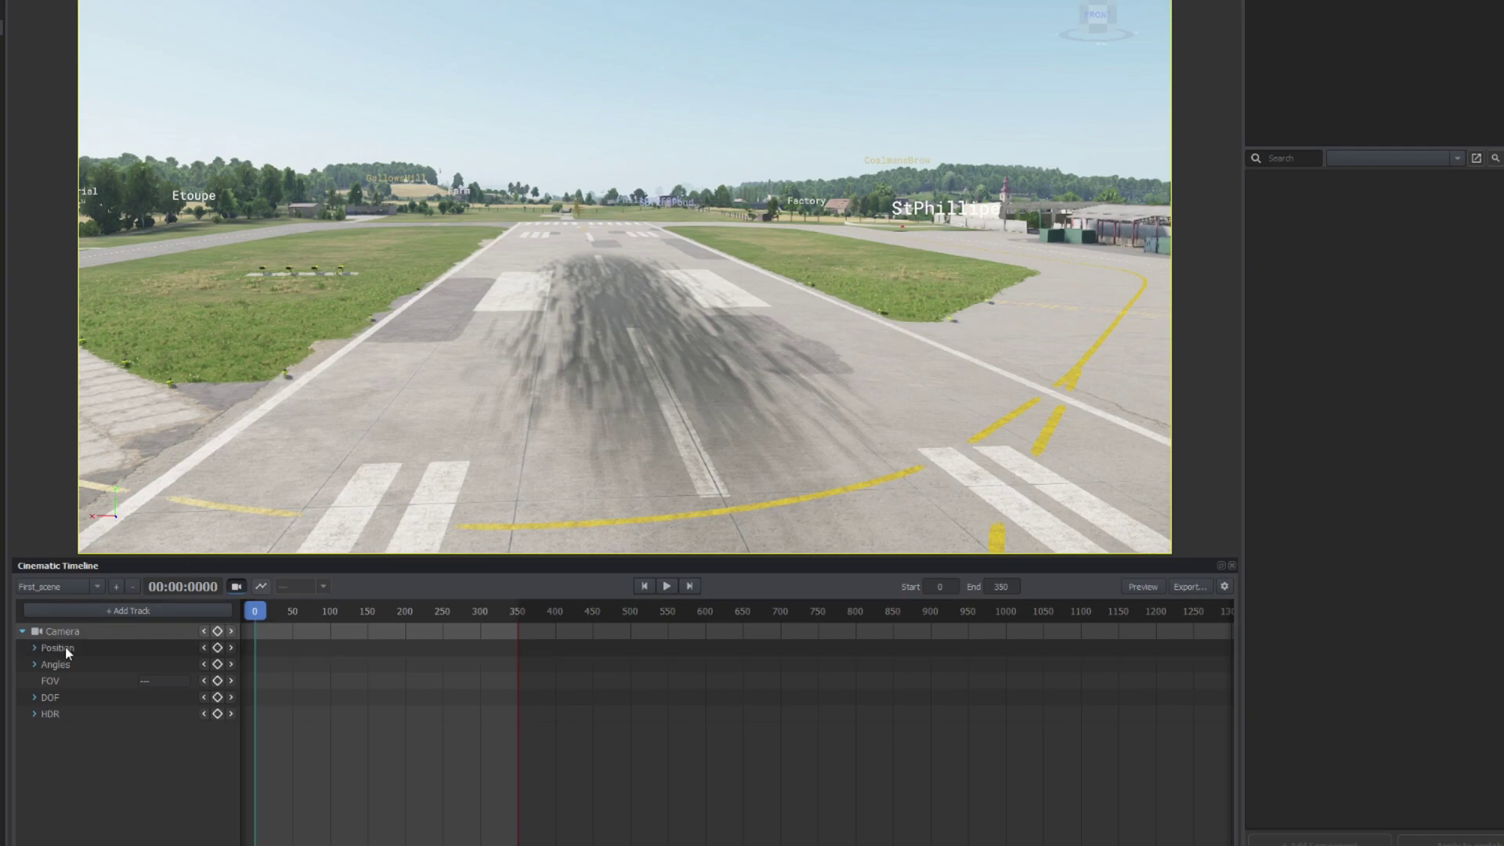
drag(254, 610, 232, 631)
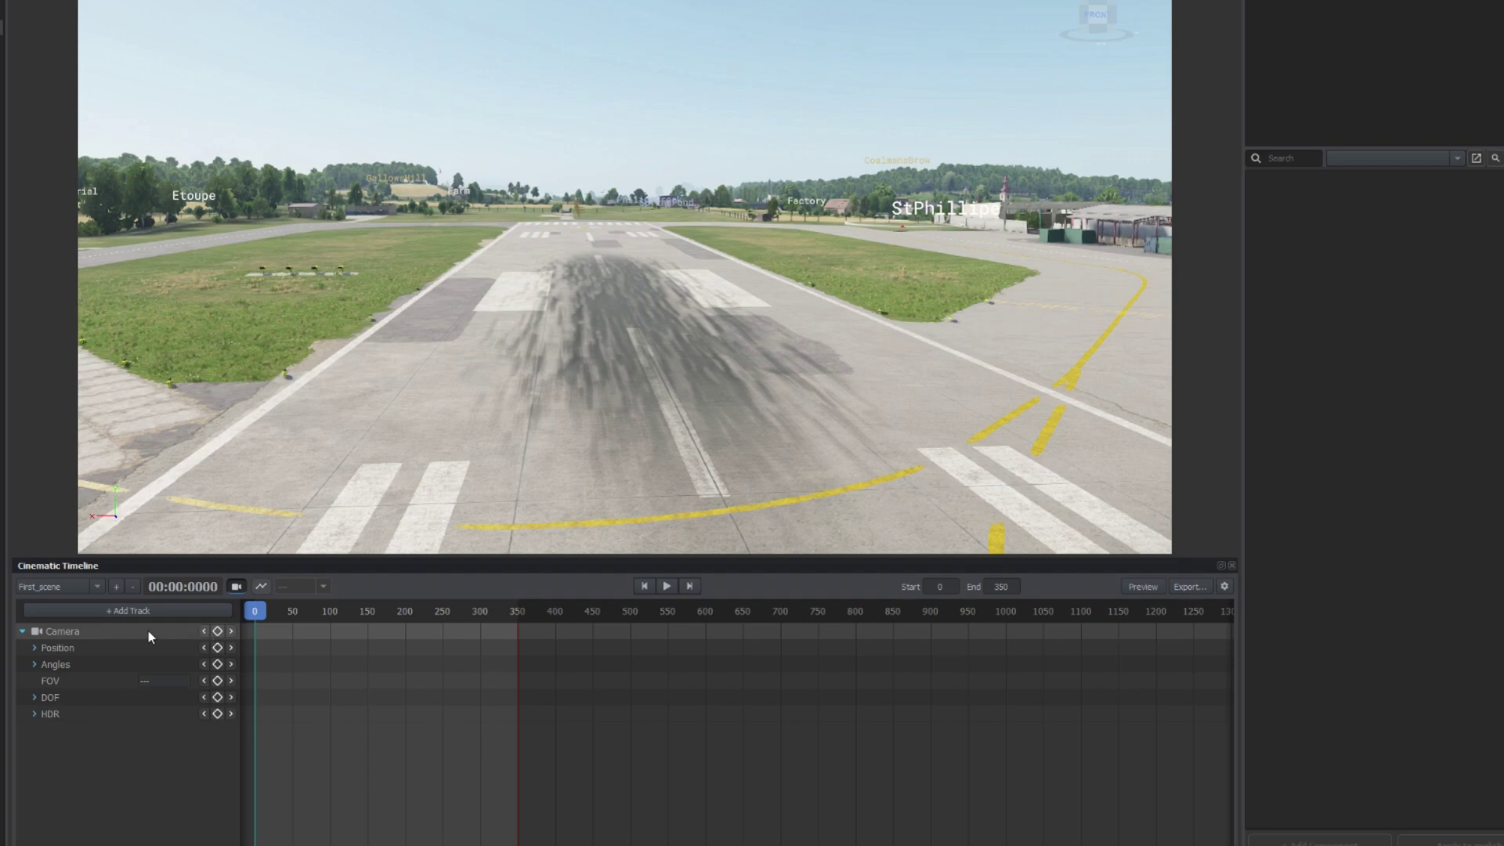
click(217, 631)
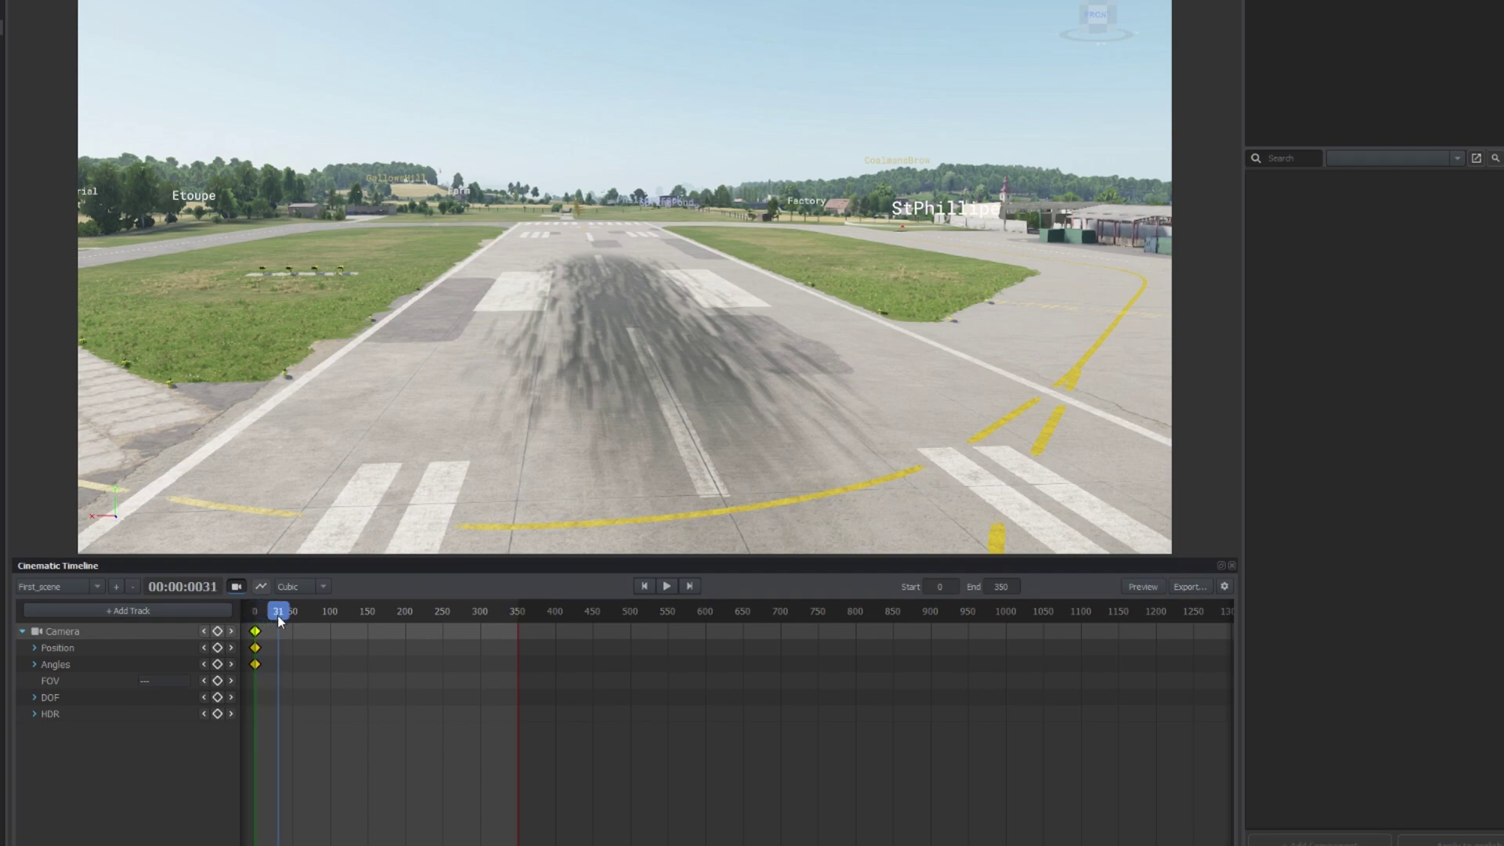
click(278, 612)
drag(279, 611, 254, 611)
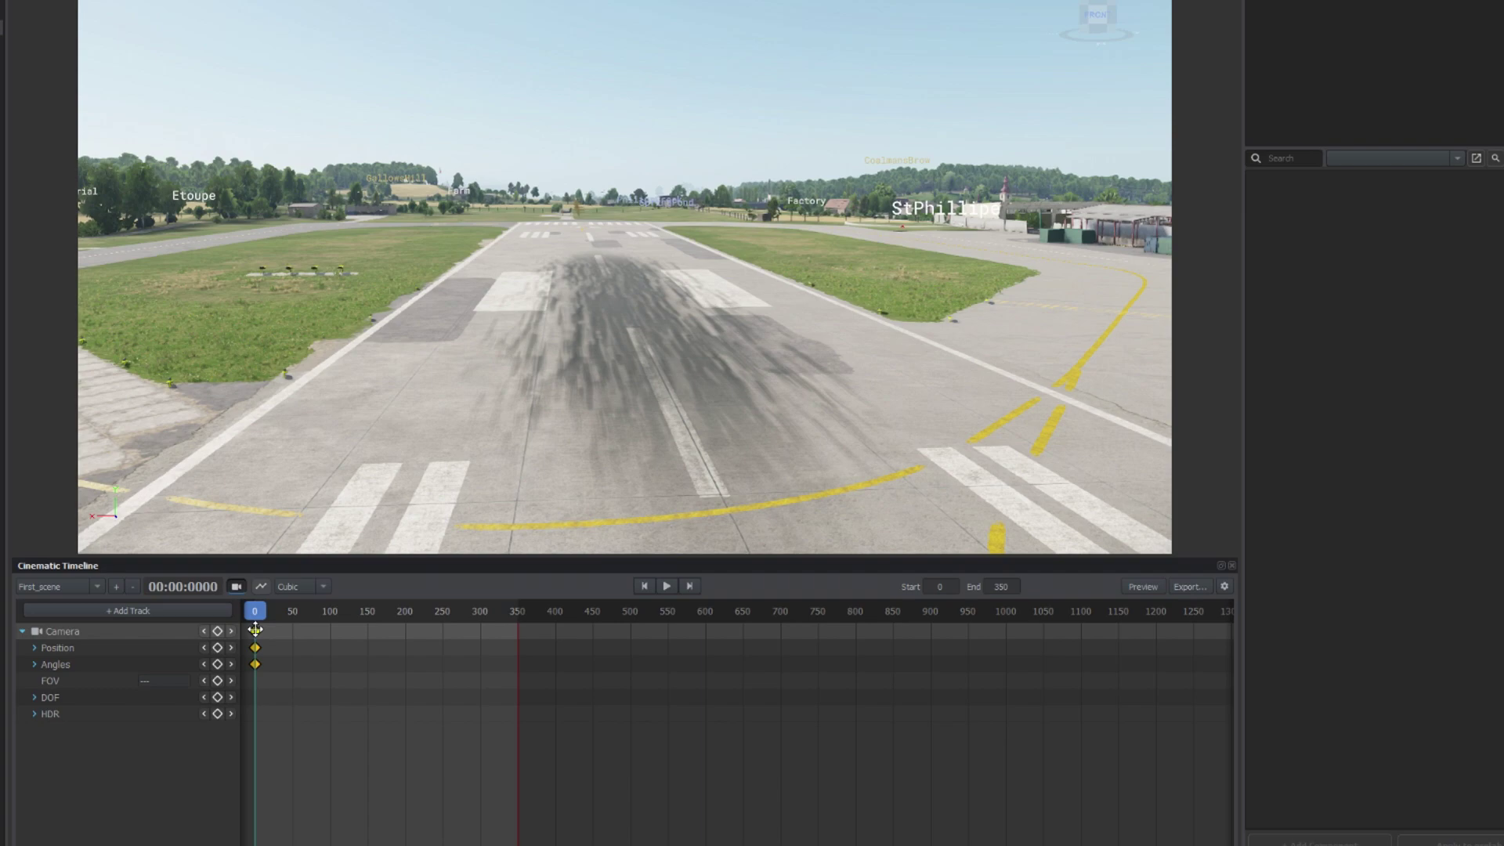
click(255, 630)
mouse_move(255, 612)
mouse_down()
mouse_move(278, 616)
mouse_move(254, 616)
mouse_up()
Raise the camera's Angles Z to 10.15 and set its FOV to 35.
click(33, 664)
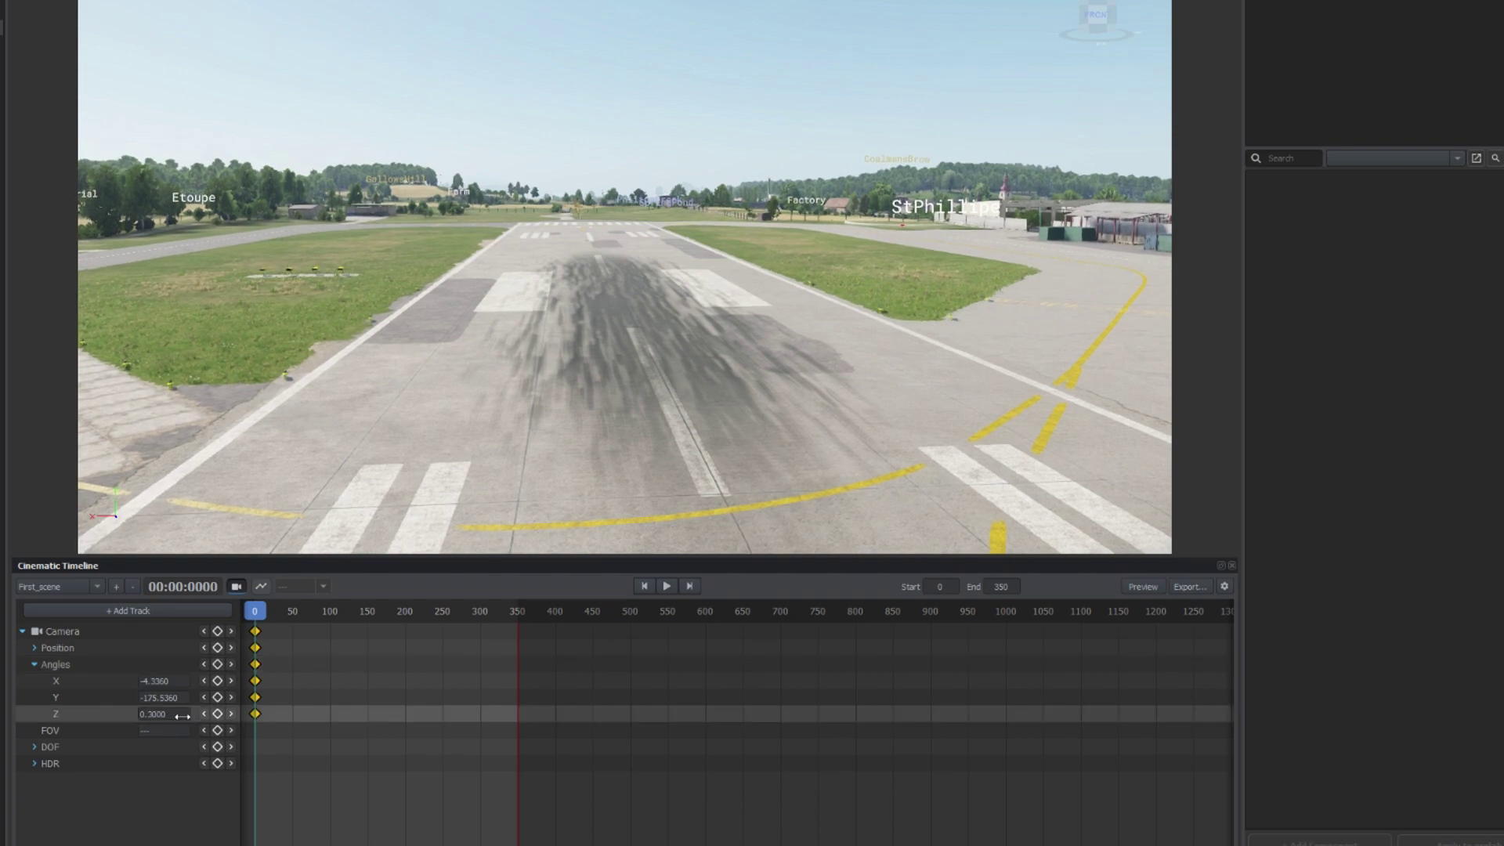
drag(151, 712, 872, 694)
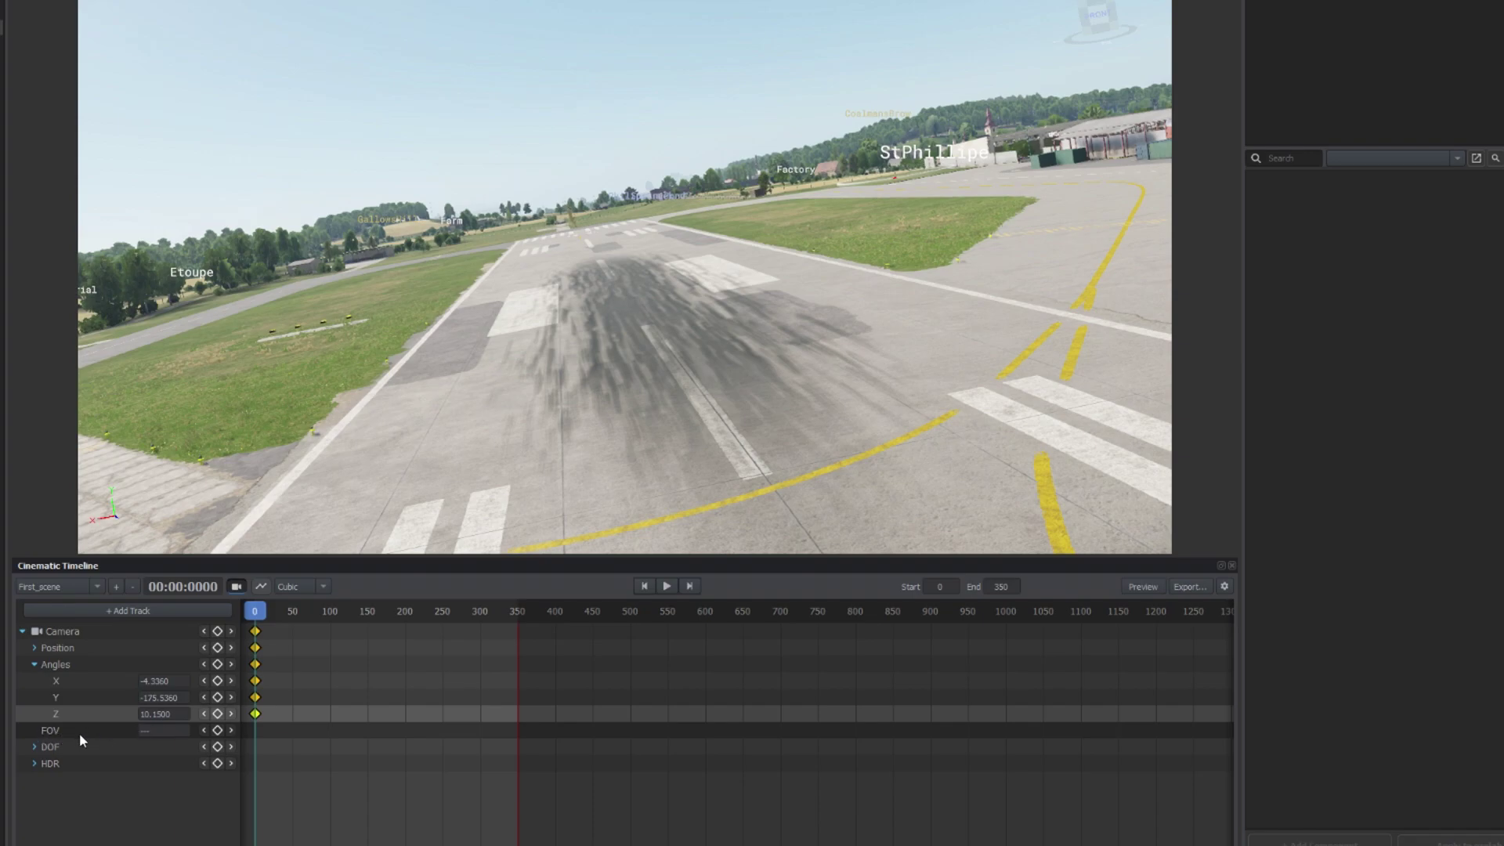
click(163, 730)
text(35)
key(Return)
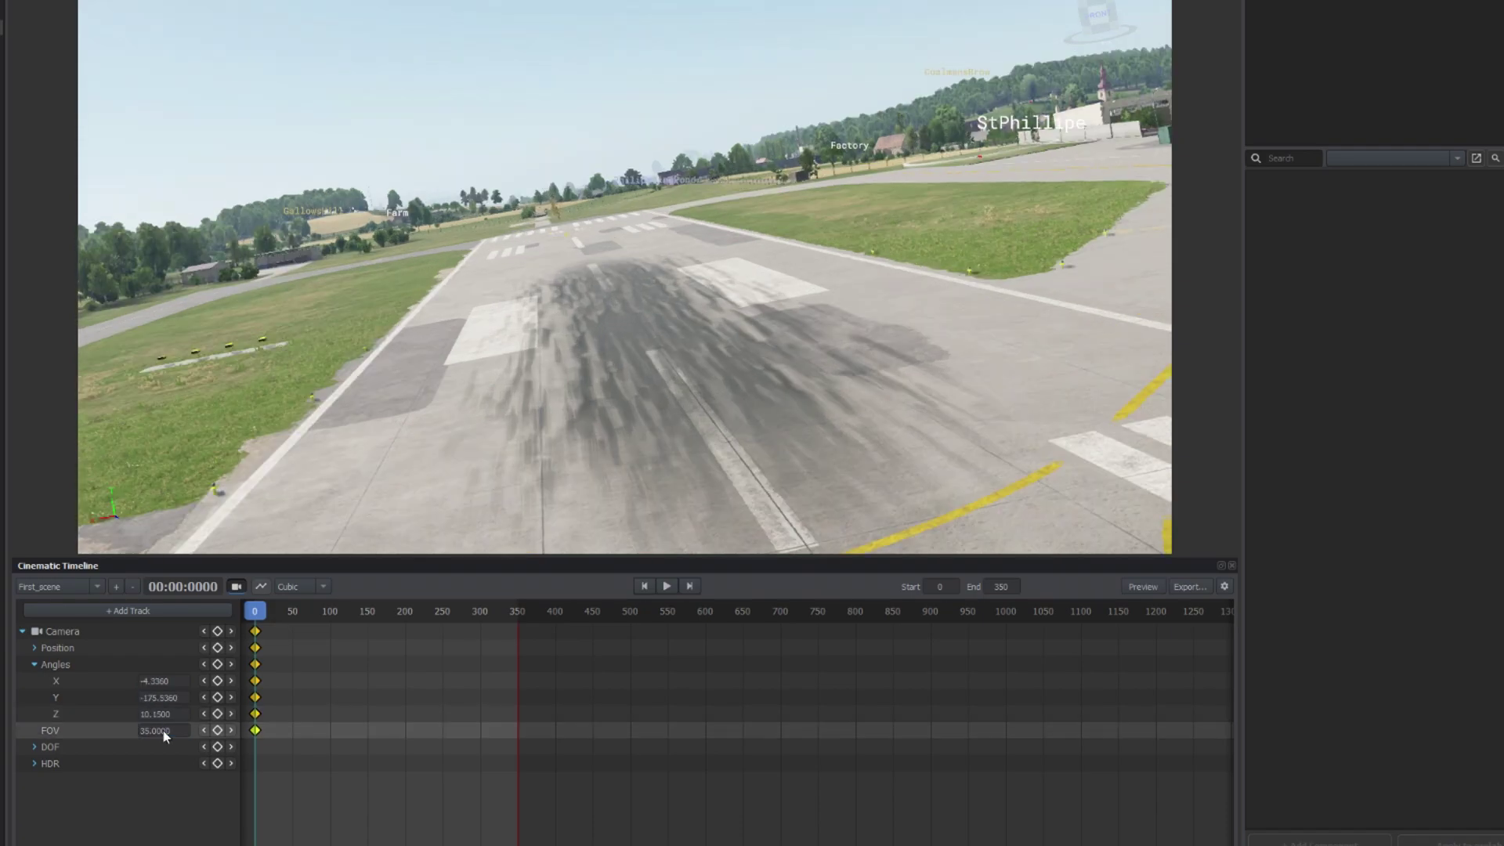
Key and enable depth of field with Focus Distance 20, Length Near 0, Length Far 1000.
click(35, 746)
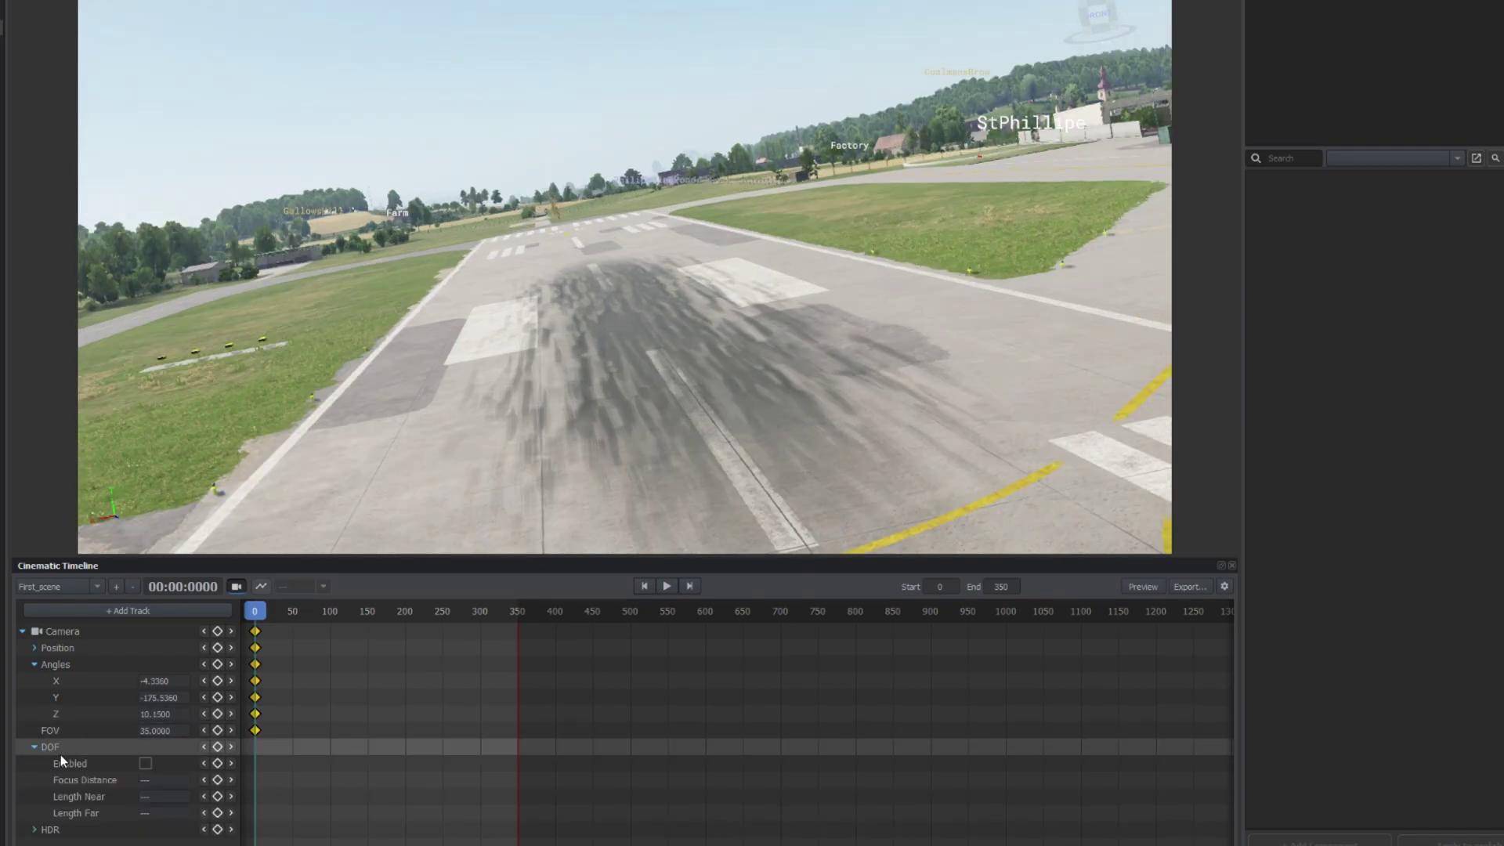
click(146, 764)
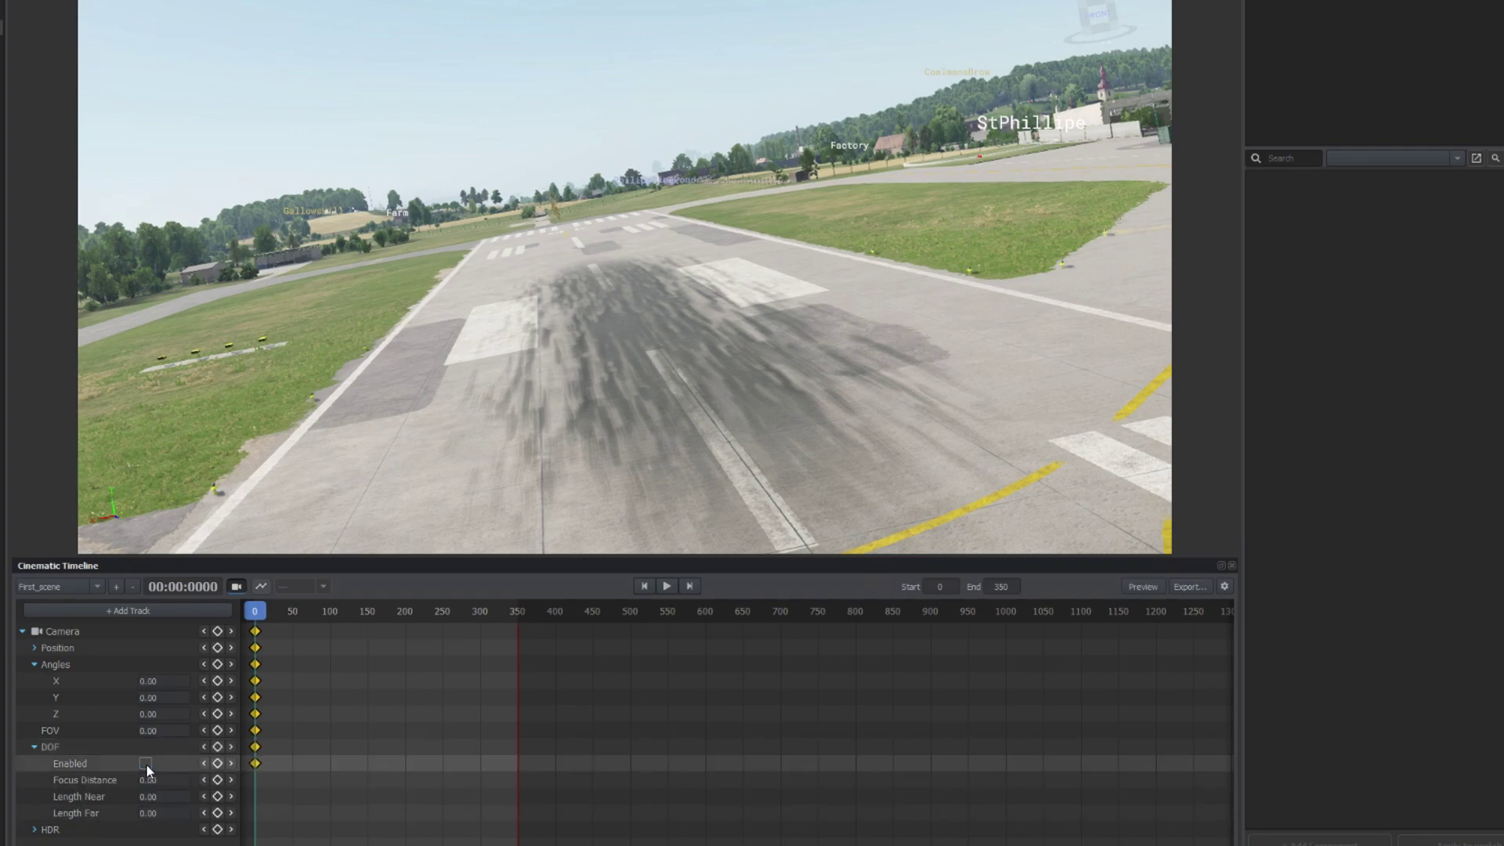
click(146, 766)
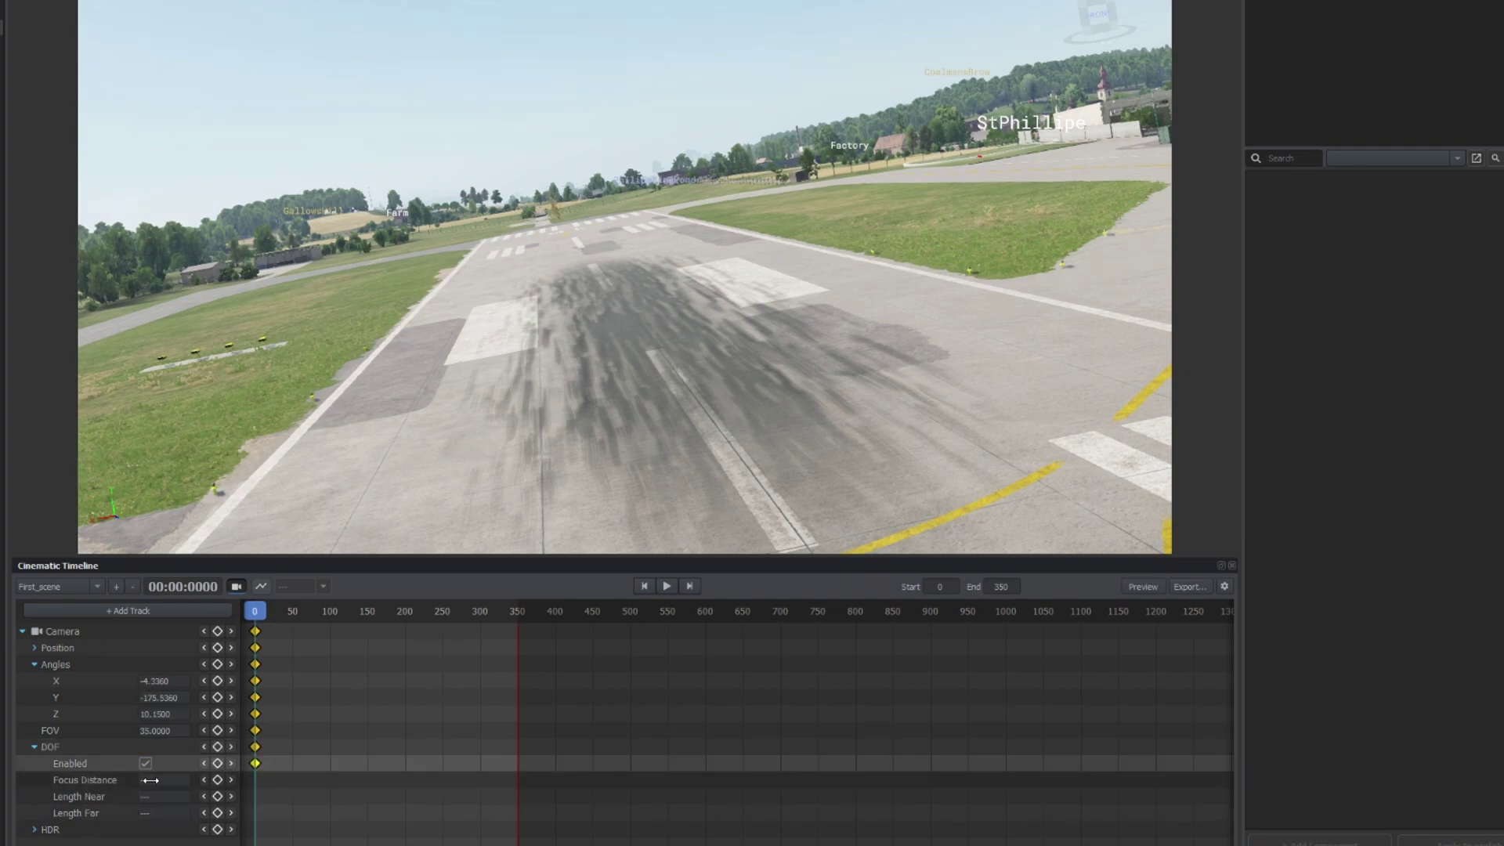
click(148, 779)
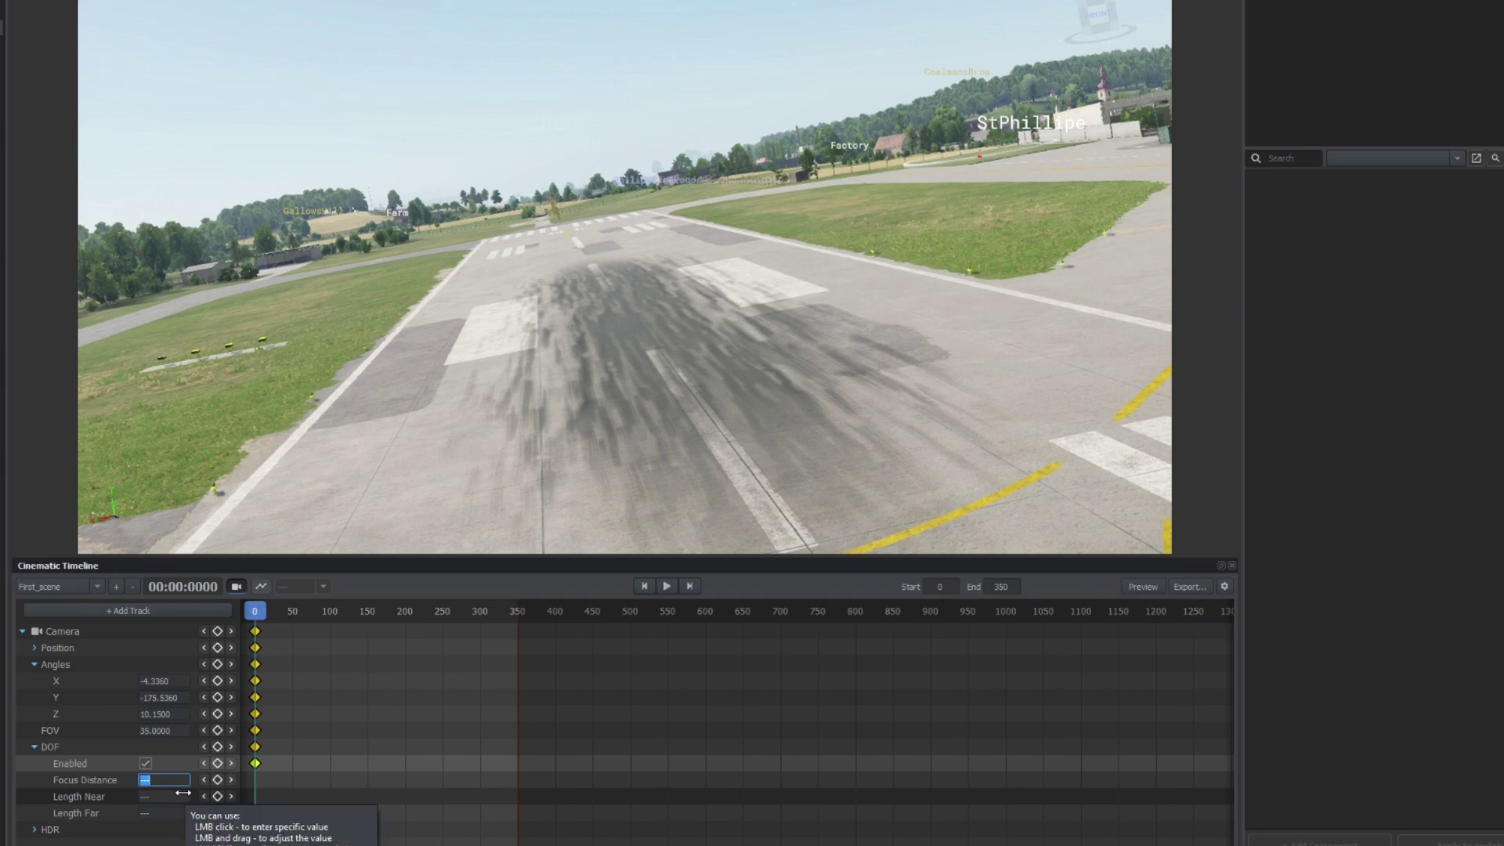
text(20)
key(Return)
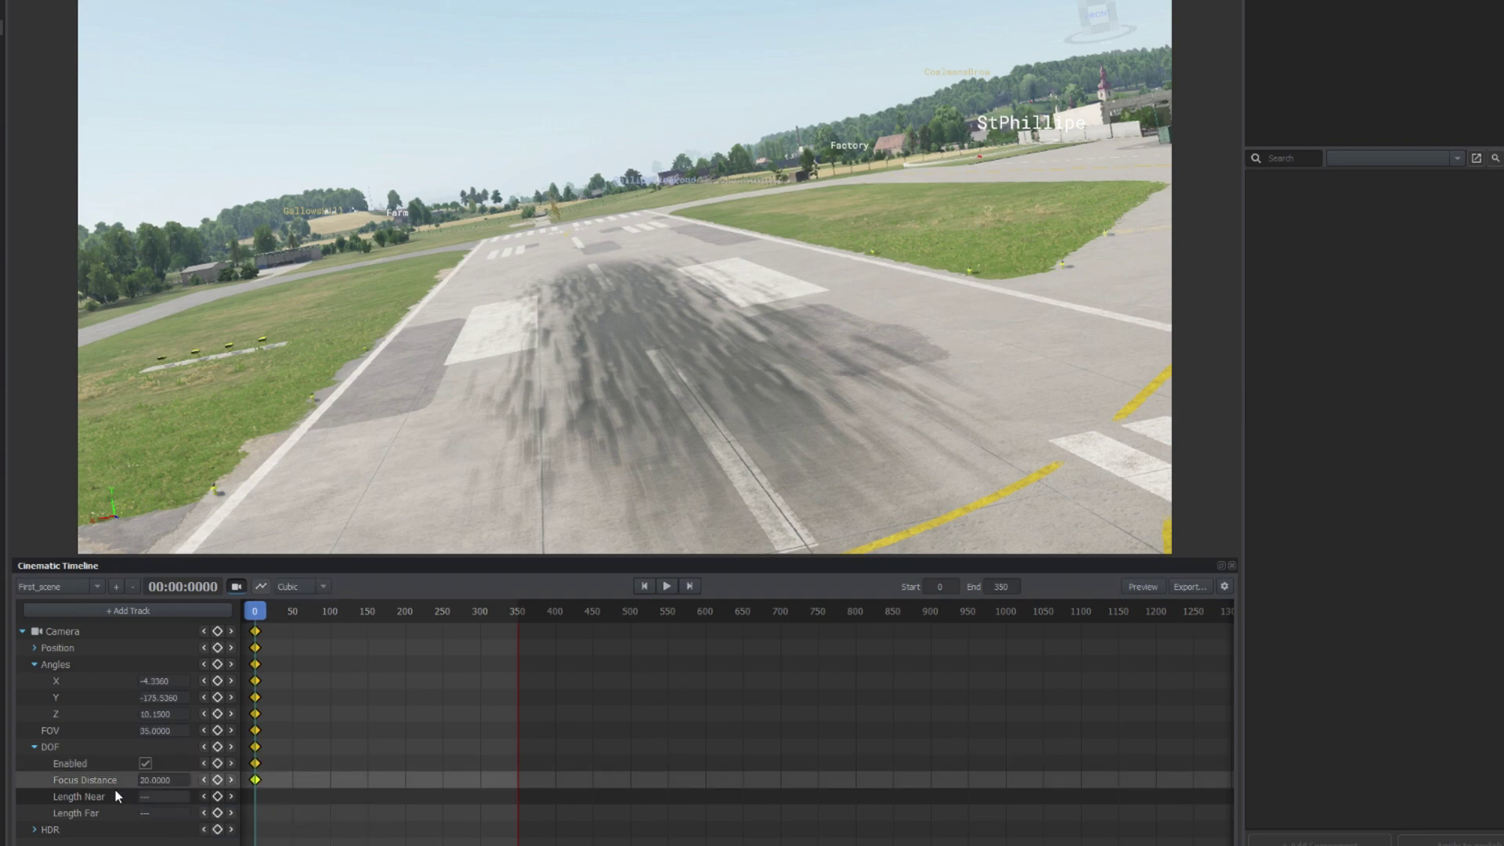
click(160, 796)
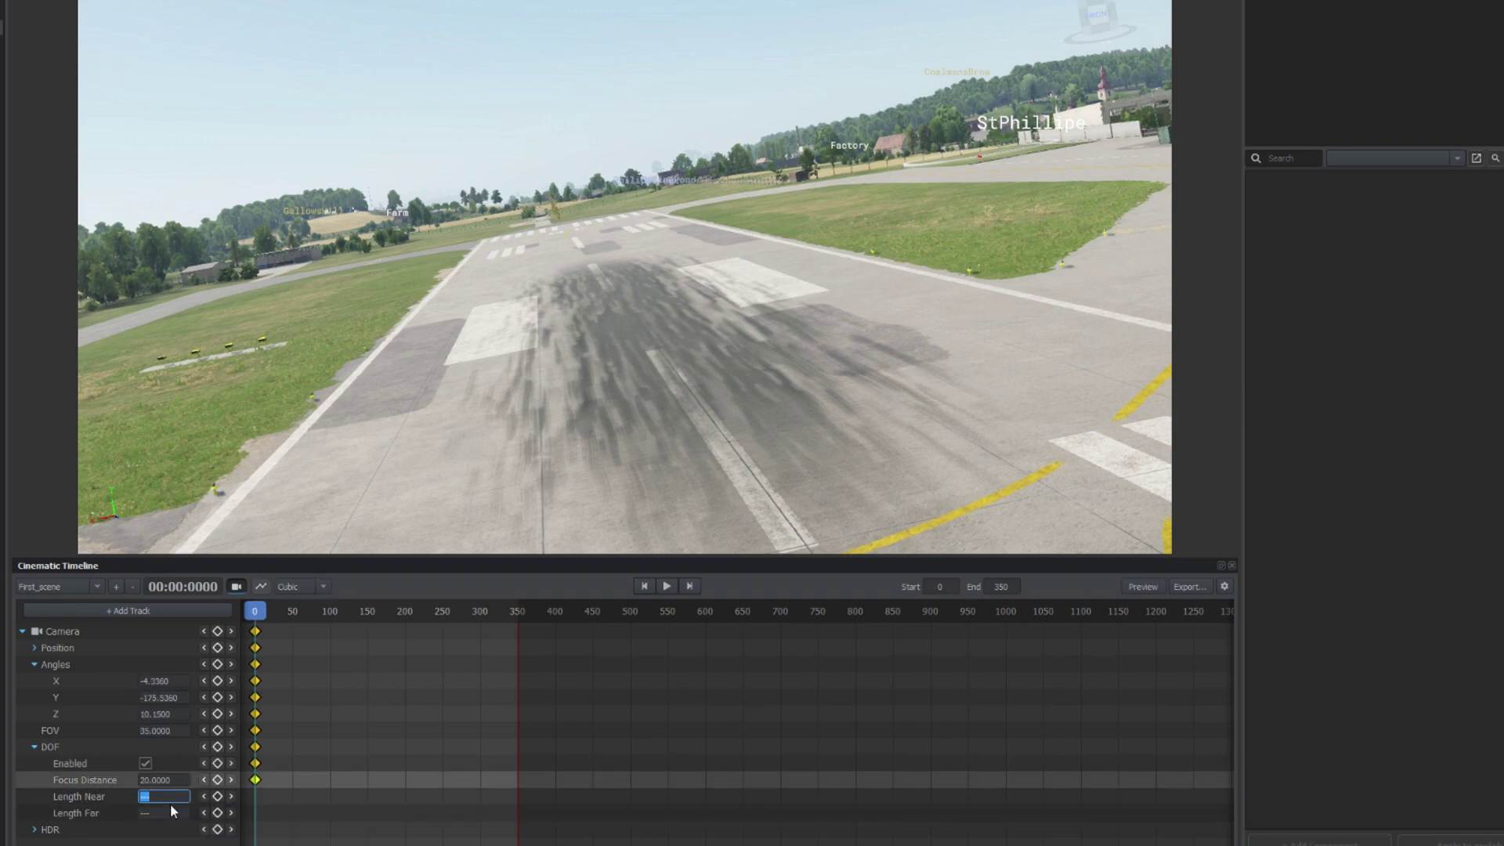
text(0)
key(Return)
click(164, 813)
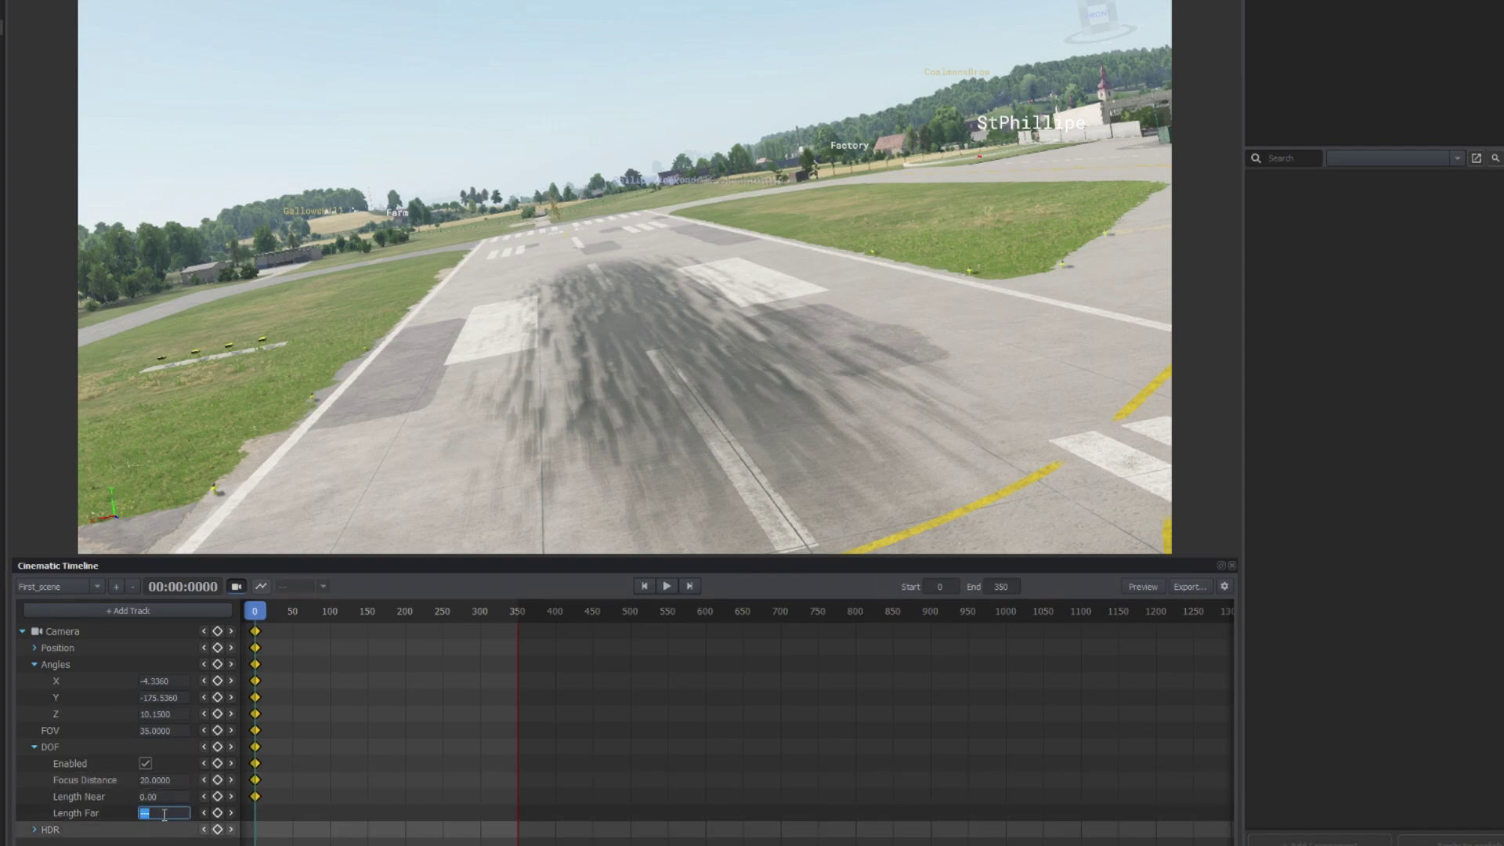
text(1000)
key(Return)
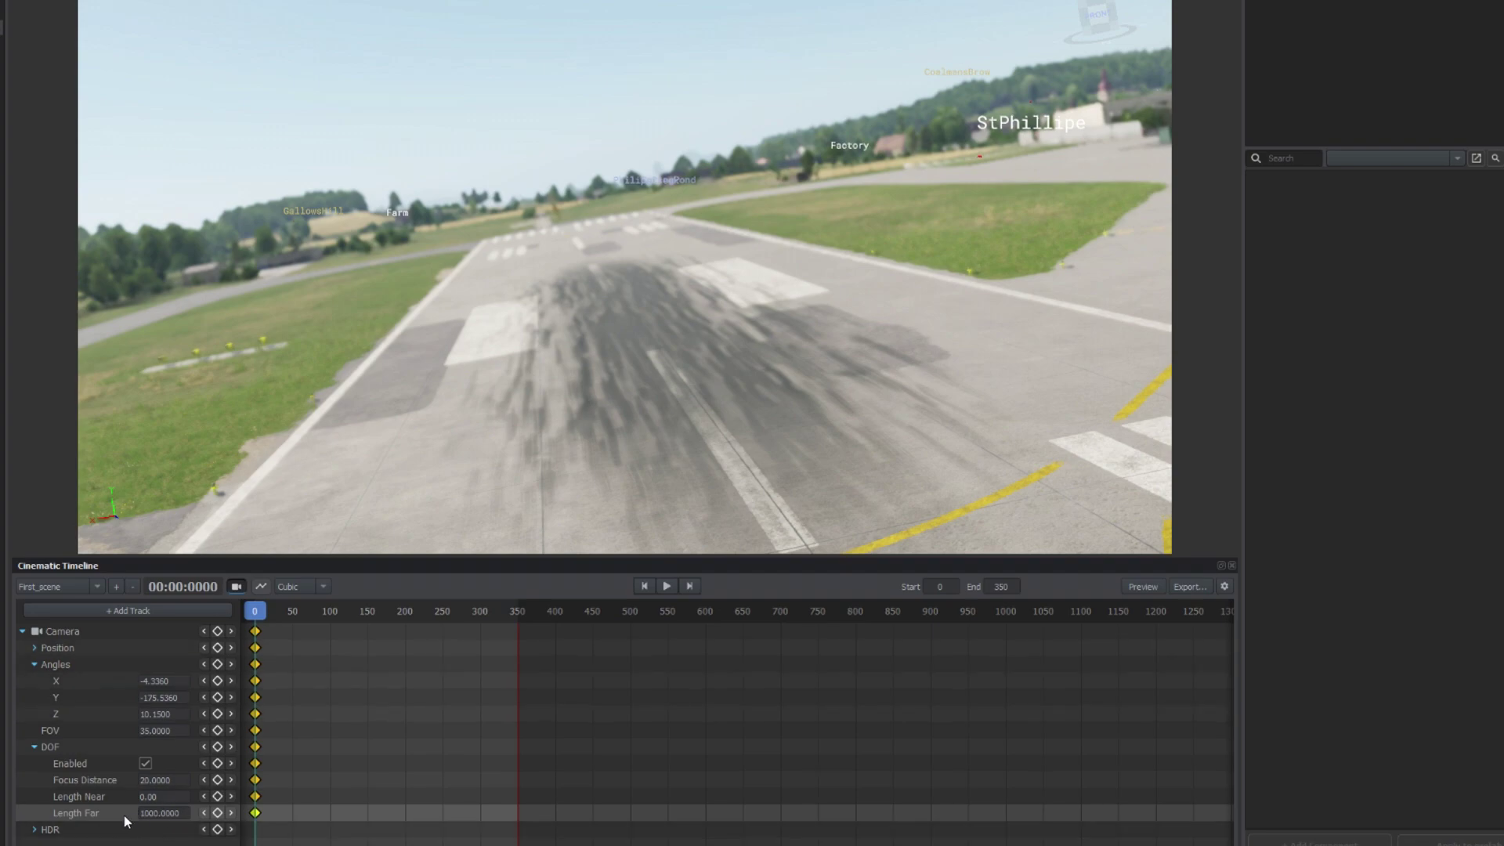
Change the DOF Length Near and Length Far values to 2000.
click(159, 796)
text(1)
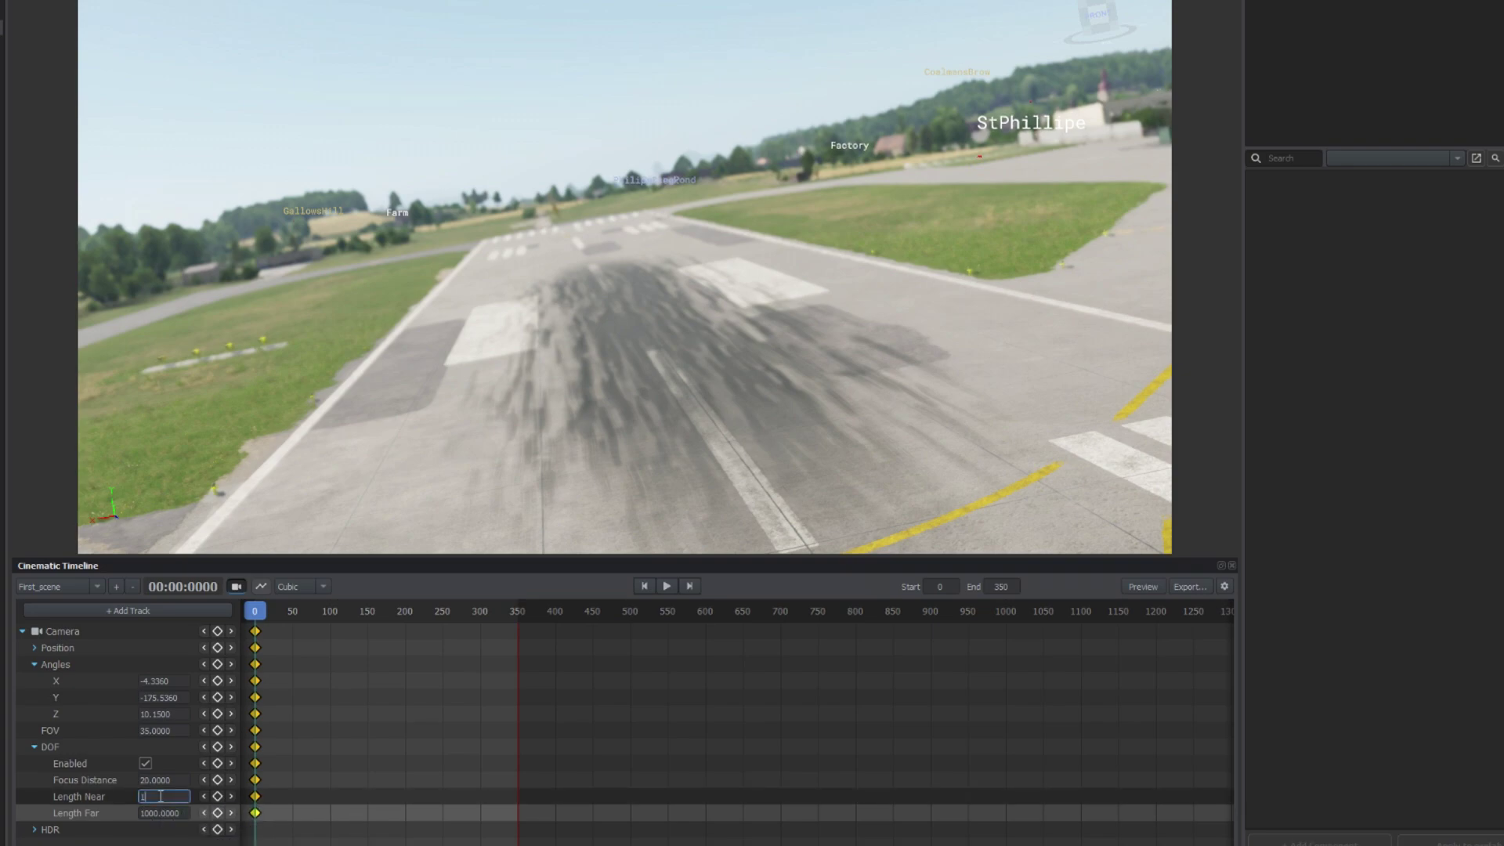
text(00)
key(BackSpace)
key(BackSpace)
key(BackSpace)
text(20)
key(Return)
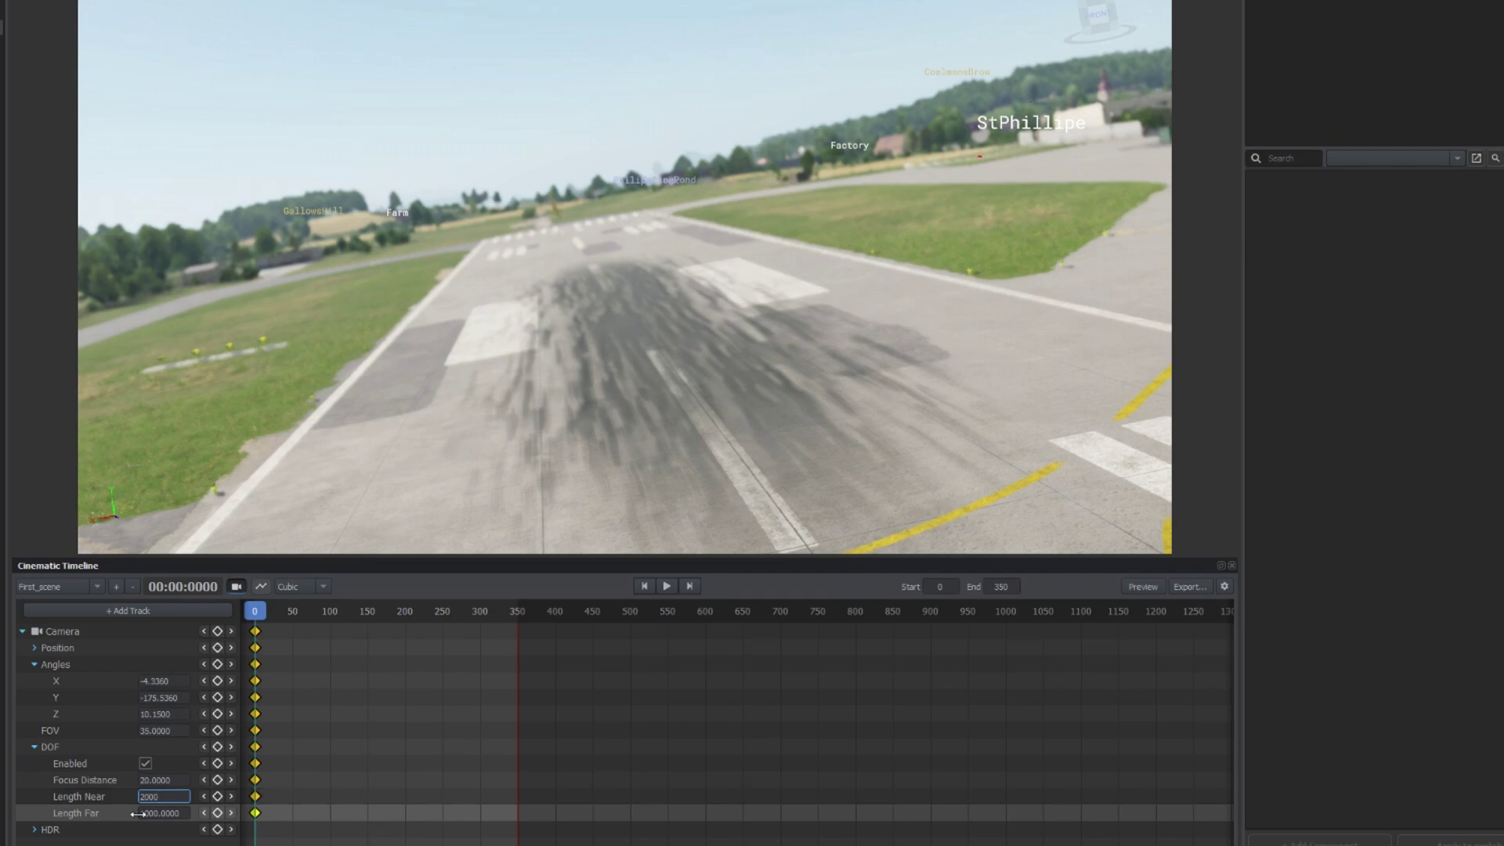
click(158, 816)
click(156, 814)
text(2000)
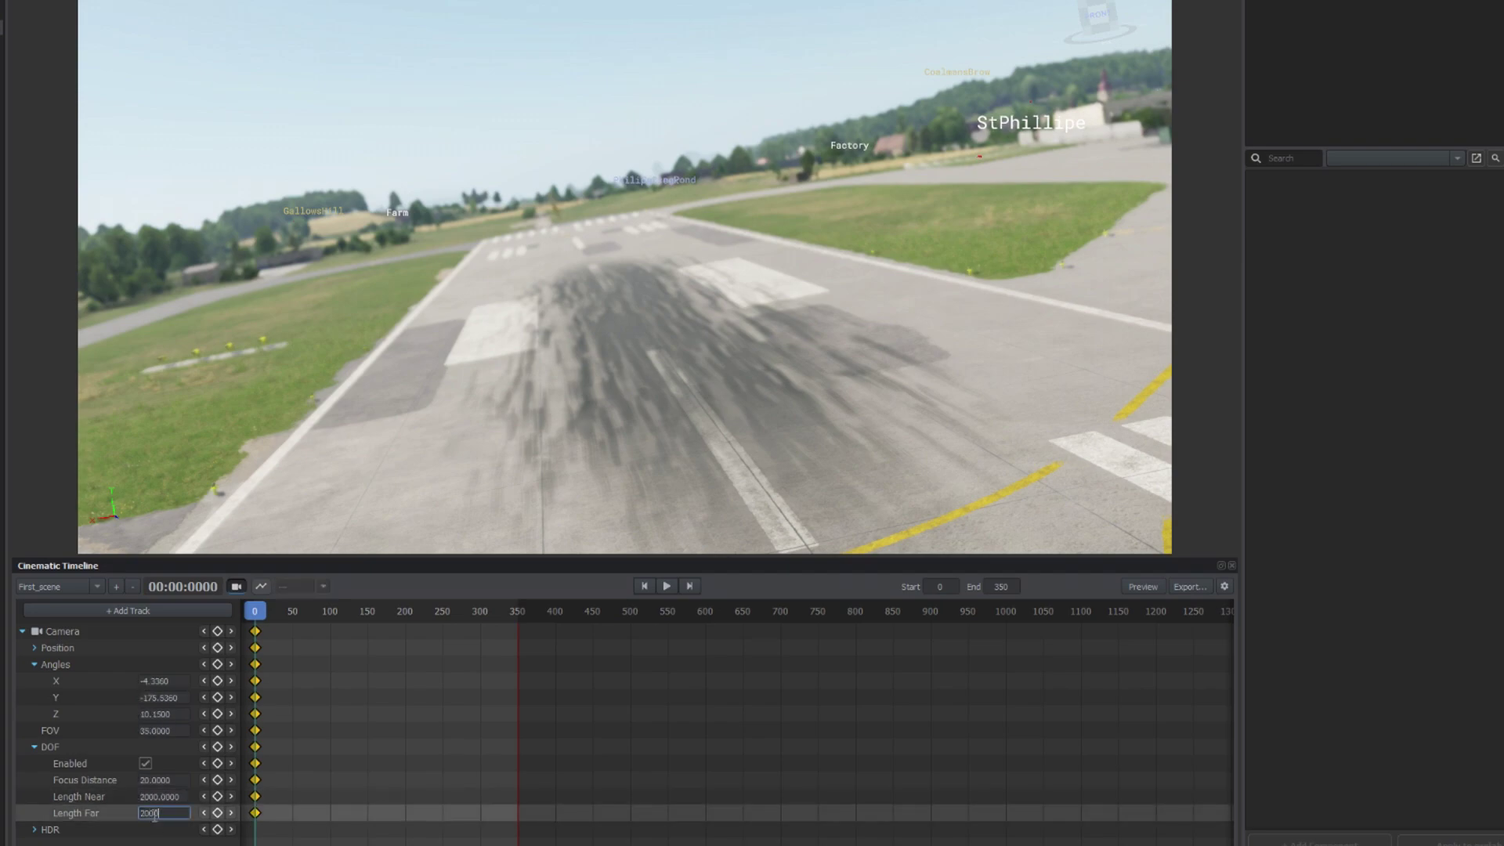
key(Return)
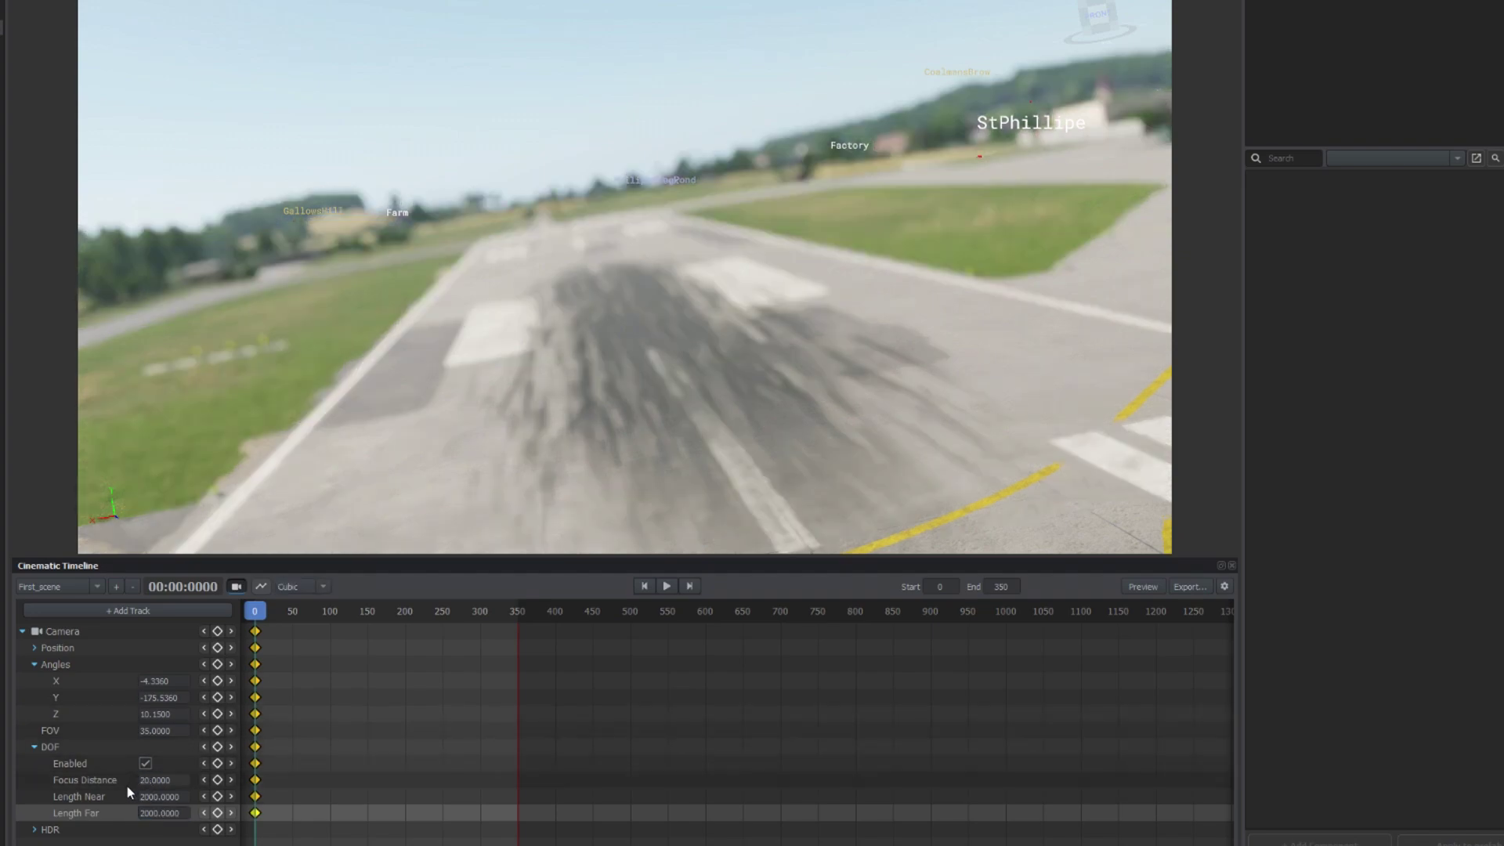
Drag Focus Distance to 22.61 and set Length Near and Length Far both to 1000.
drag(153, 779, 329, 756)
click(161, 795)
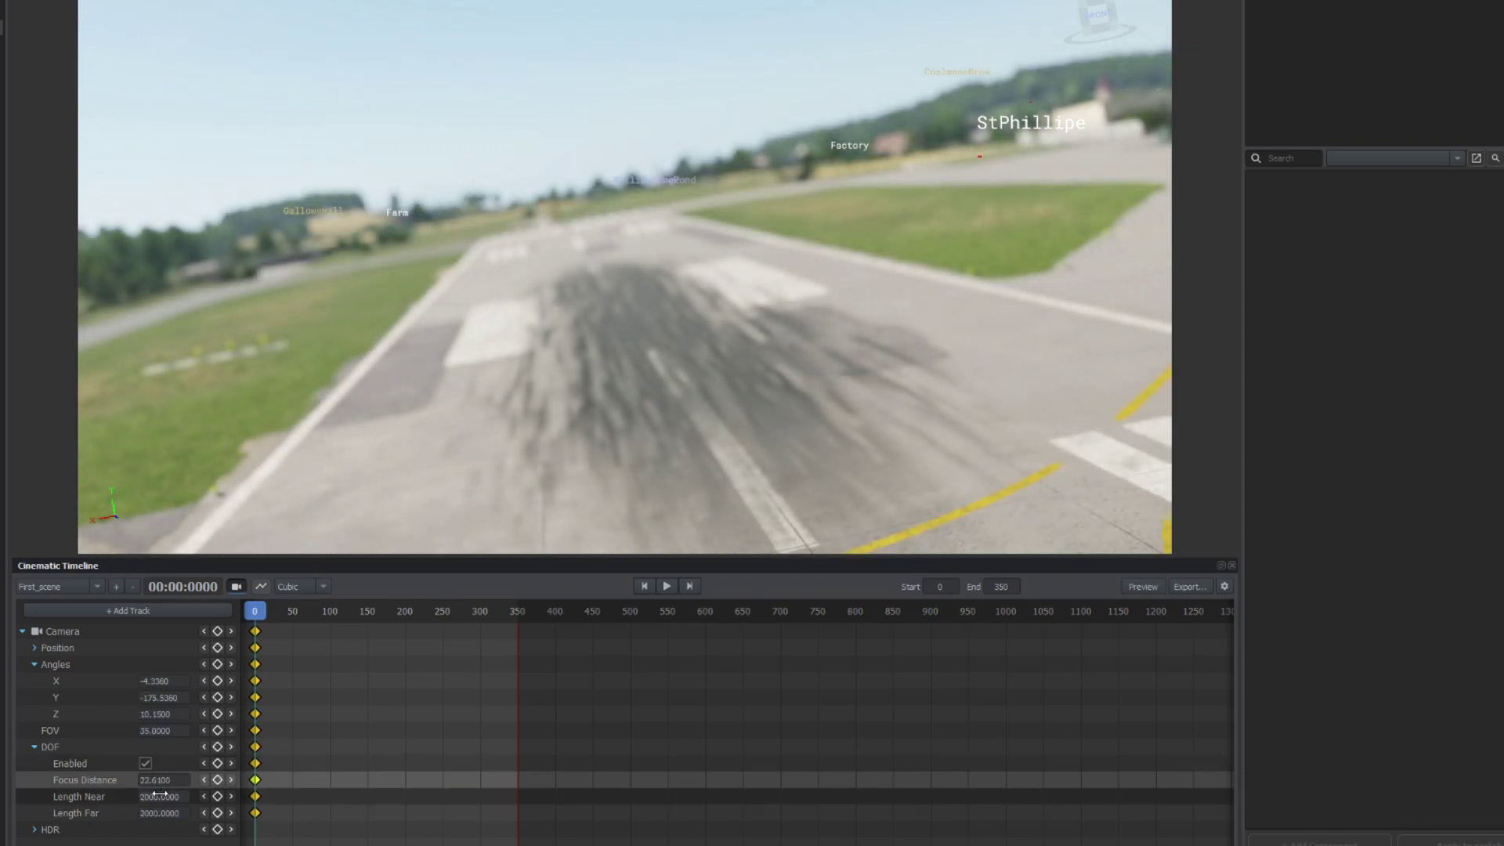
text(1000)
key(Return)
click(165, 813)
text(10)
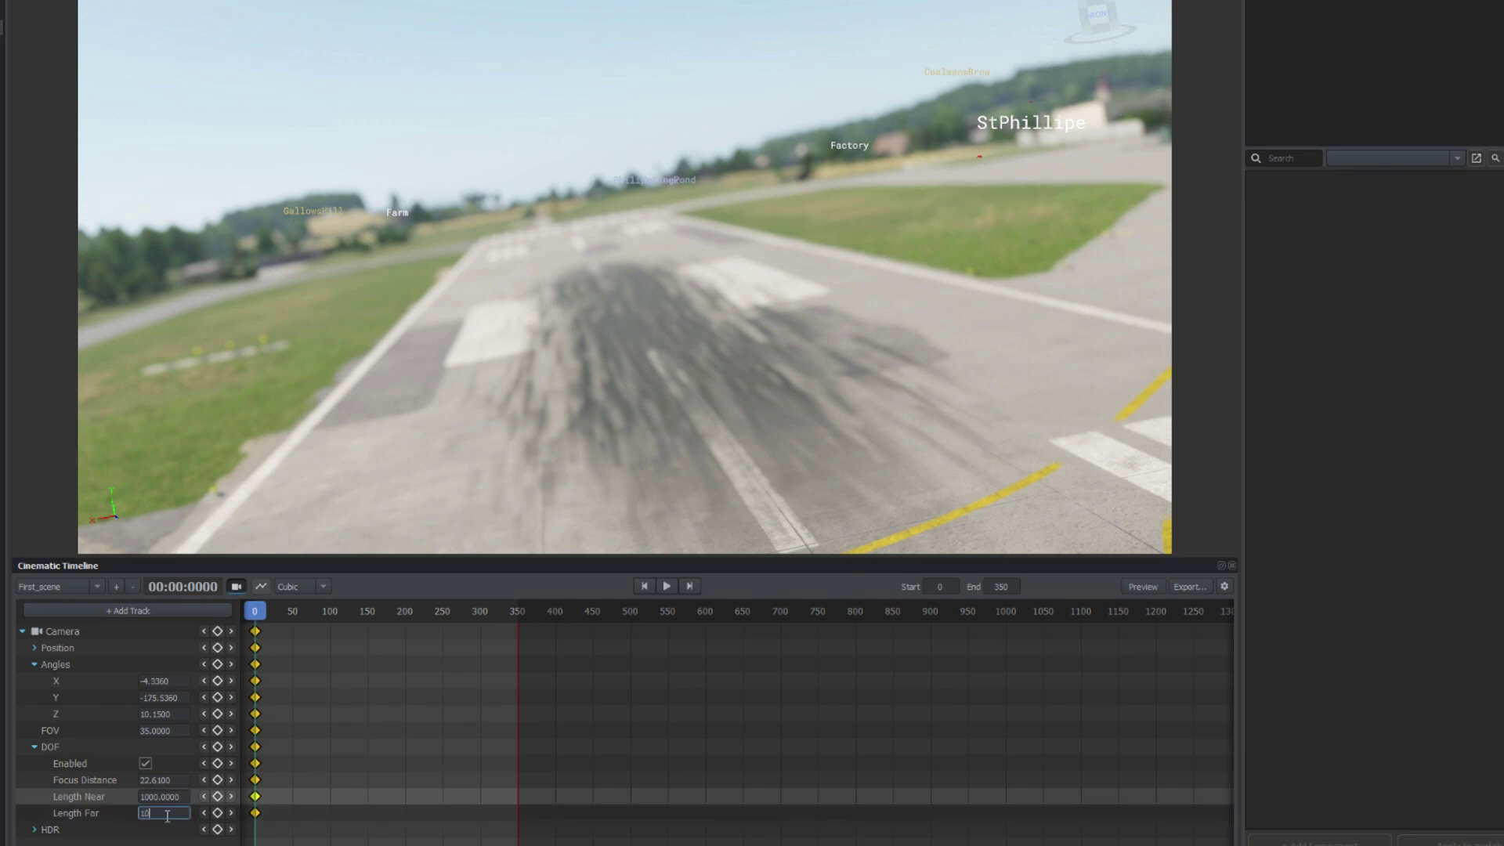
key(Return)
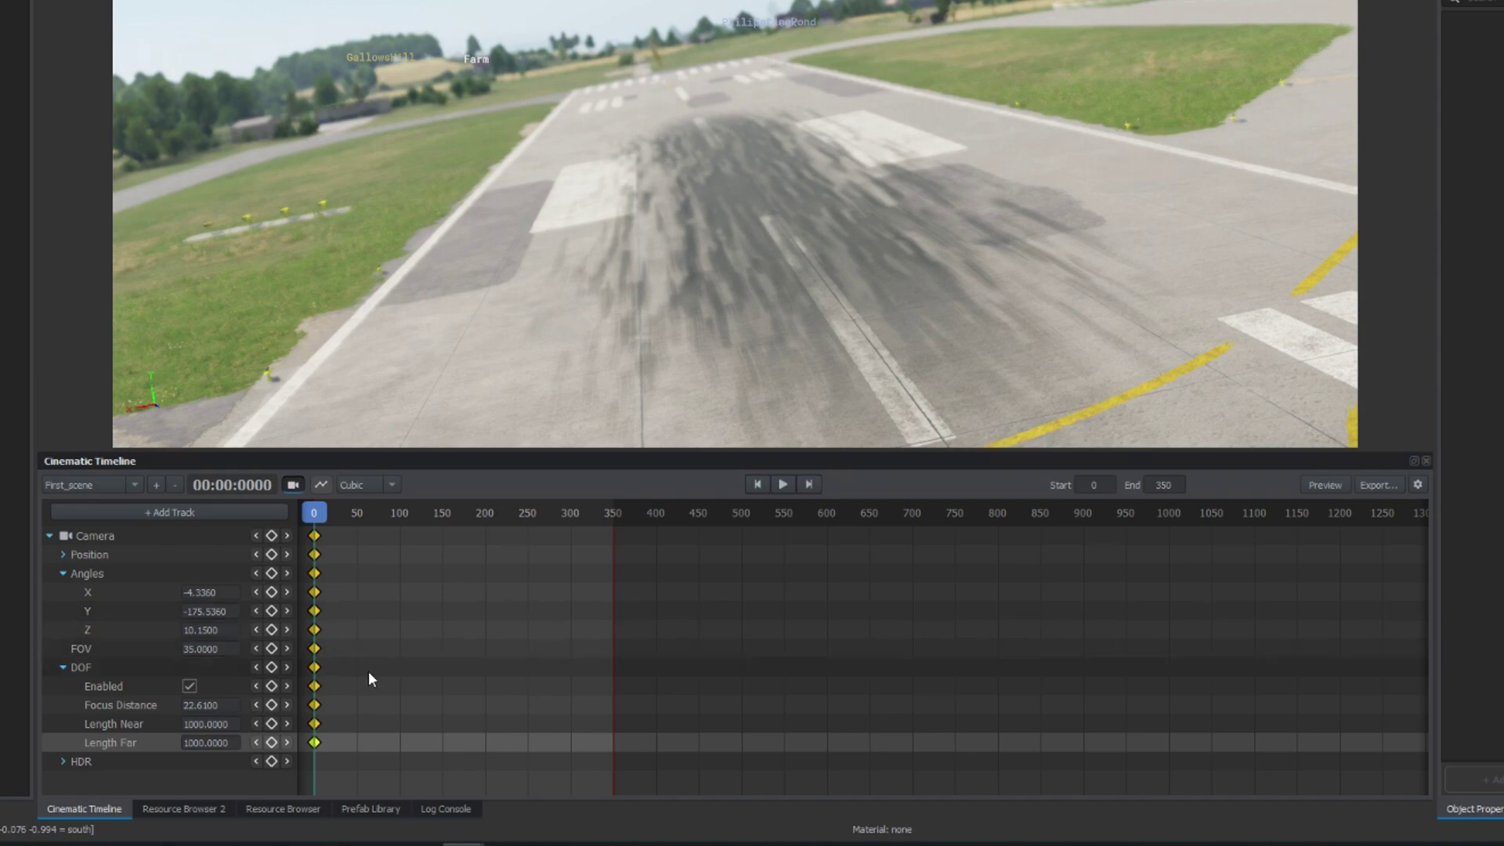
Expand HDR, tick Manual Exposition, and drag the Exposition LV value to adjust exposure.
double_click(78, 763)
scroll(548, 680, down, 4)
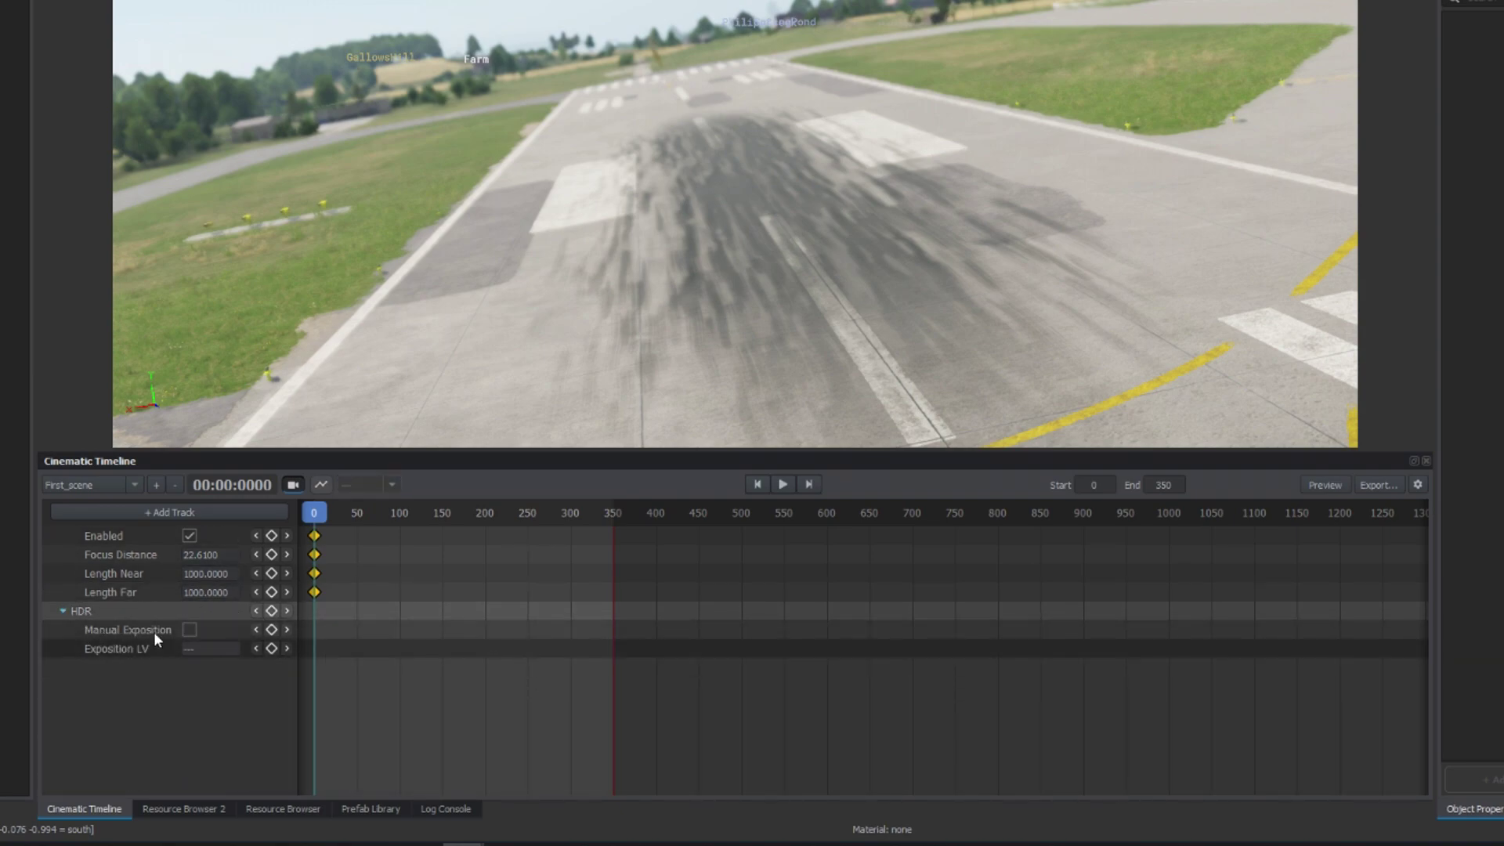
click(188, 631)
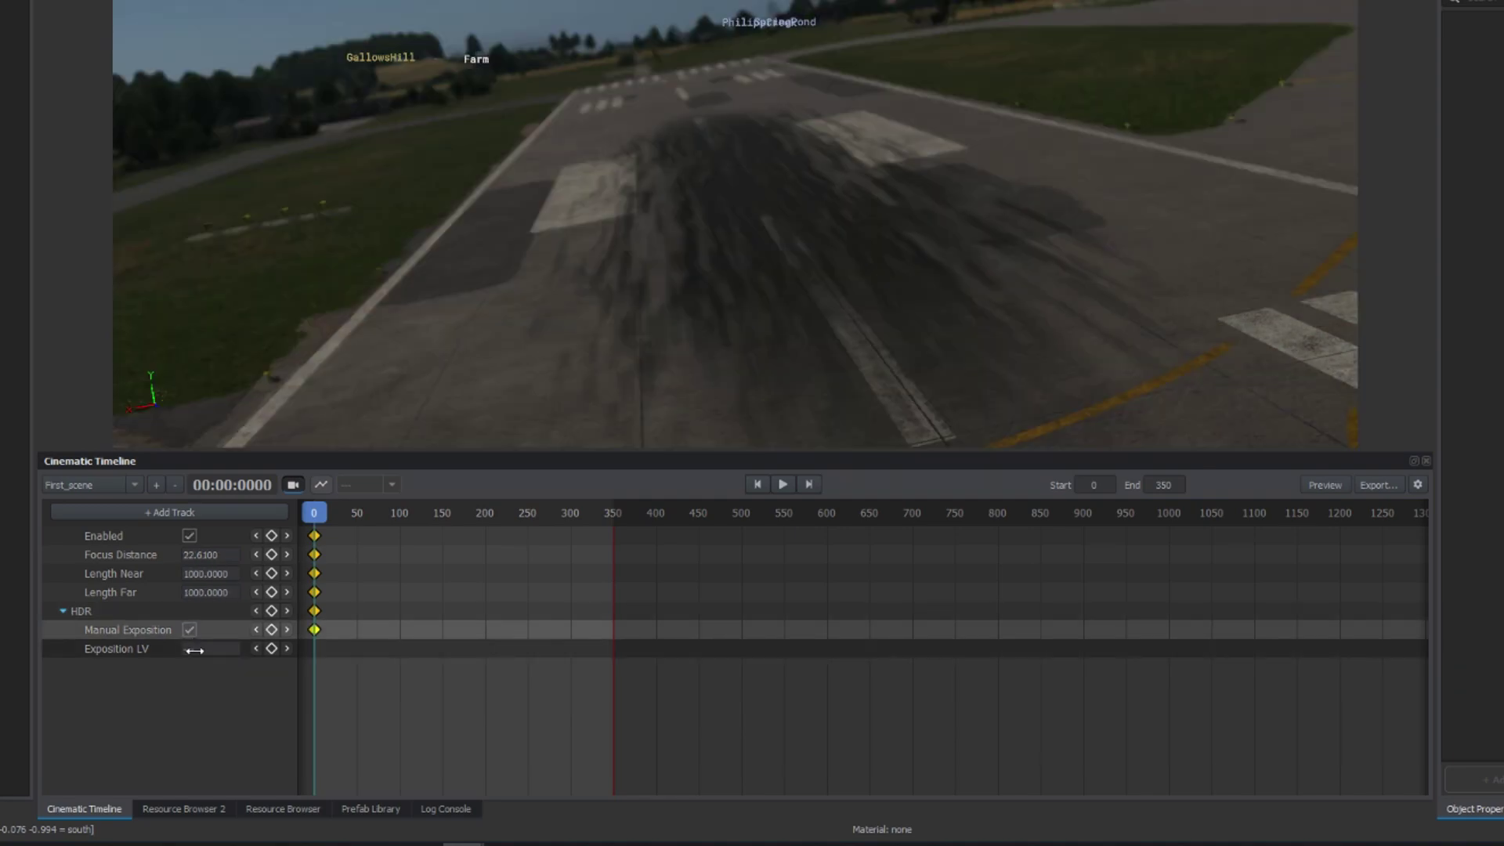
drag(205, 648, 987, 614)
scroll(316, 548, up, 5)
click(315, 522)
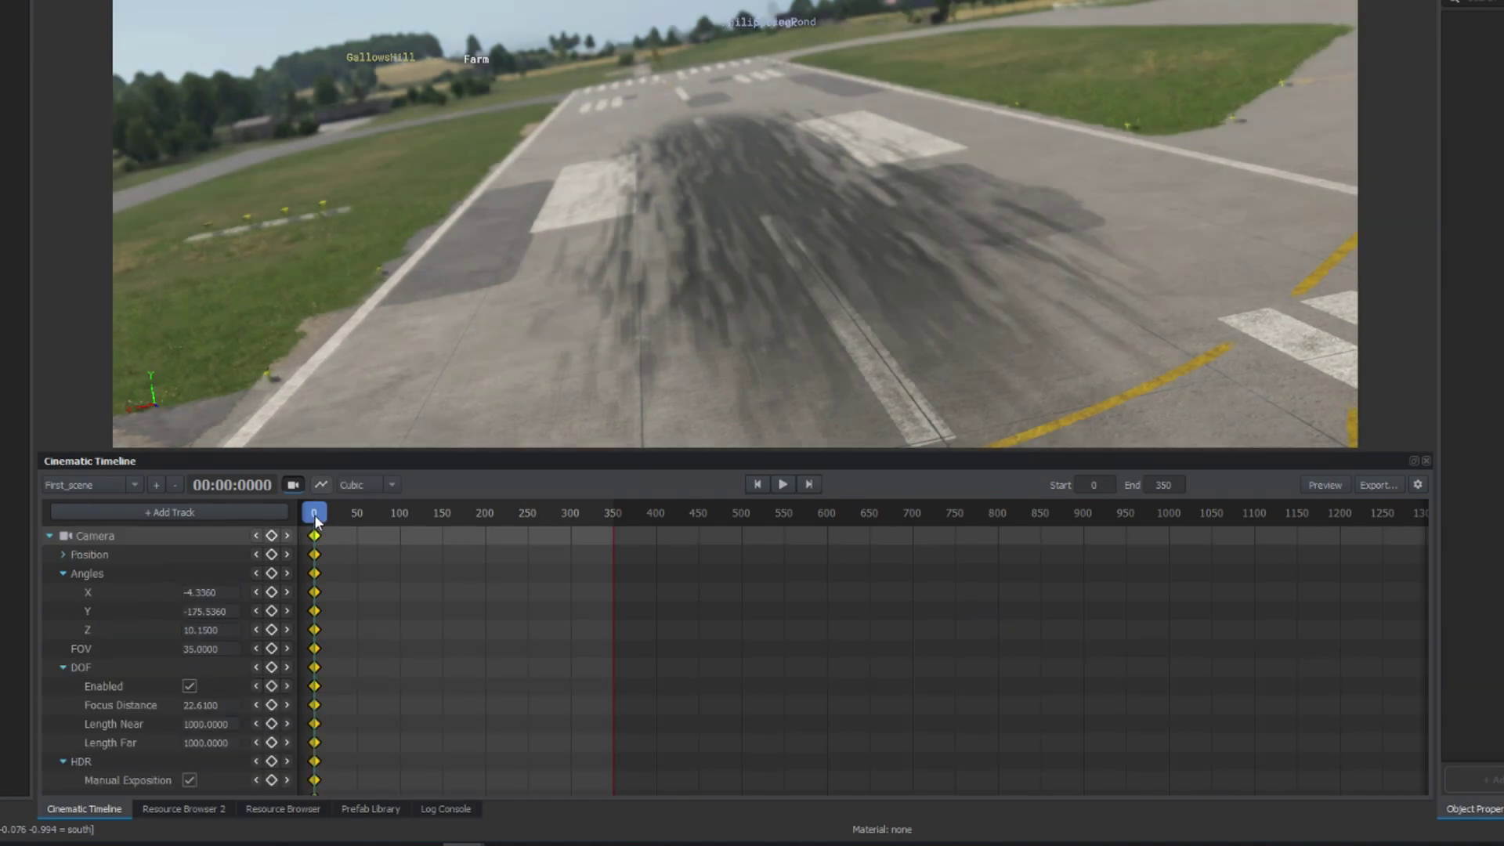
Record a camera keyframe with new angles at frame 350.
drag(349, 519, 735, 443)
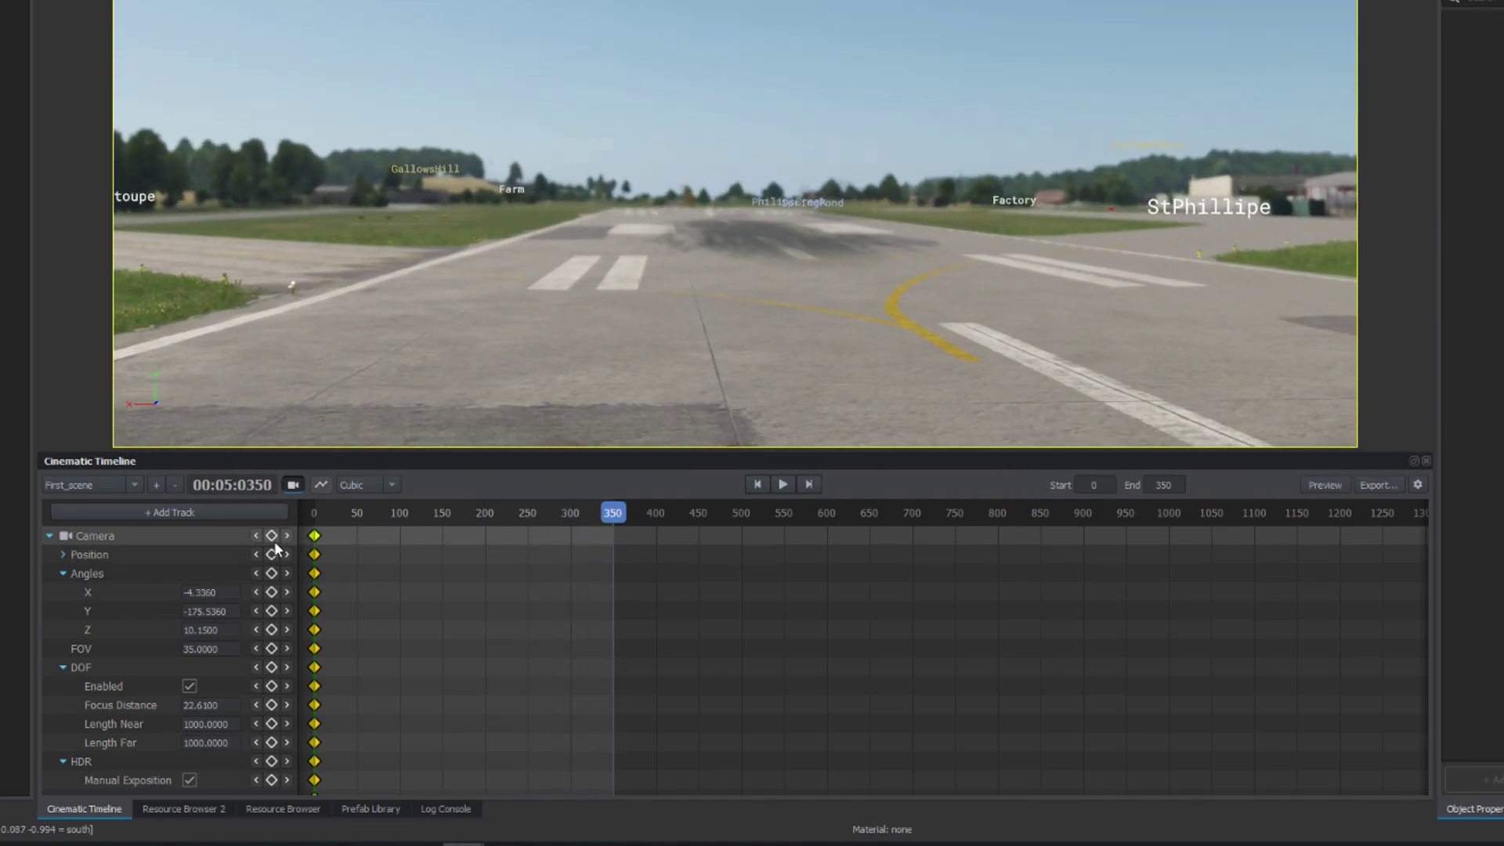
click(272, 536)
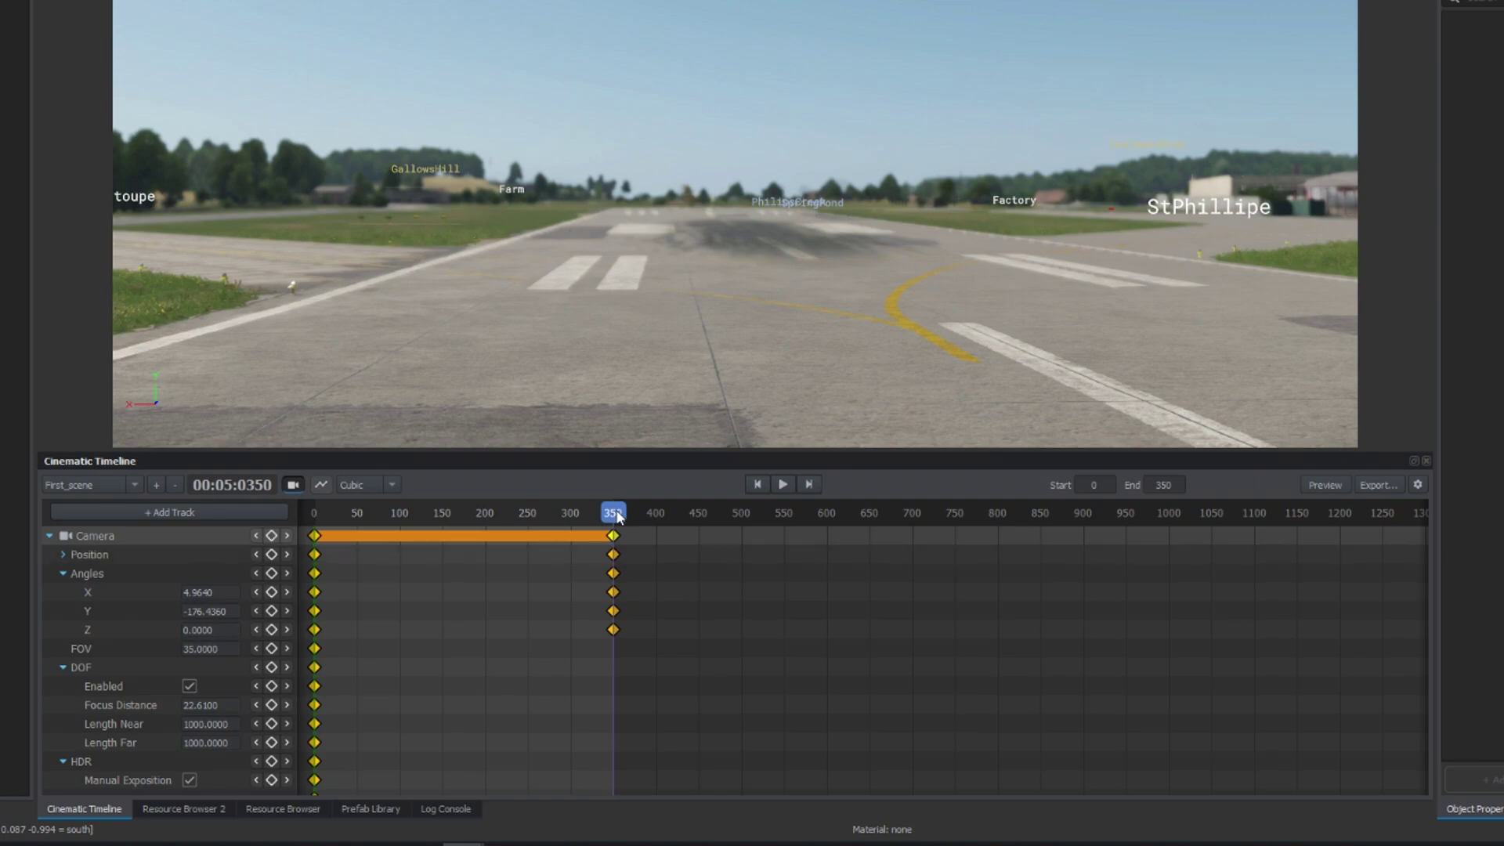
click(592, 517)
Preview the camera move, then drag the second keyframes out to frame 500.
drag(592, 519, 299, 546)
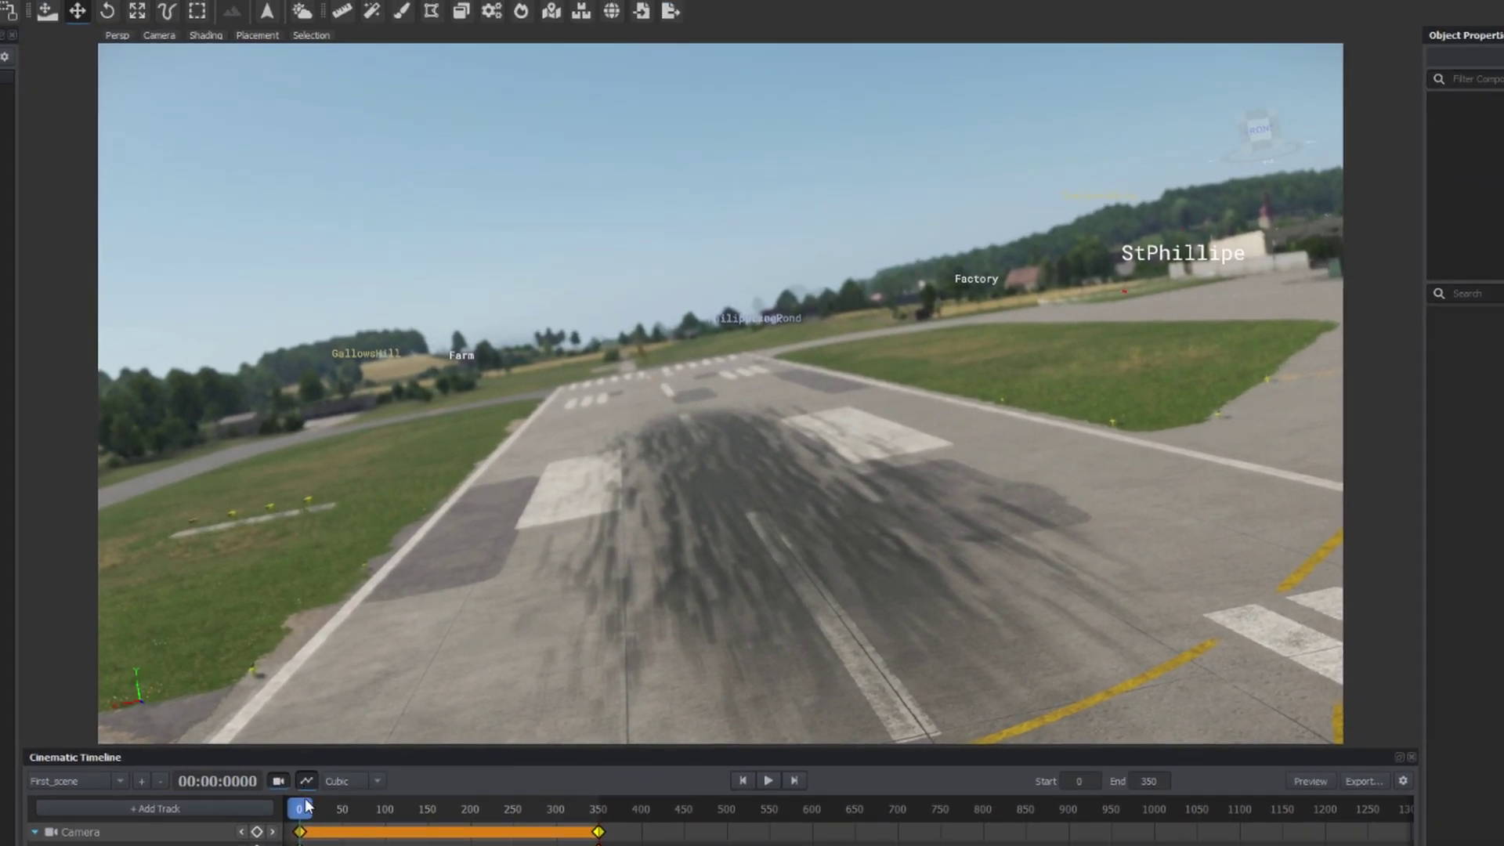
click(338, 523)
drag(323, 819, 500, 808)
right_drag(674, 627, 613, 607)
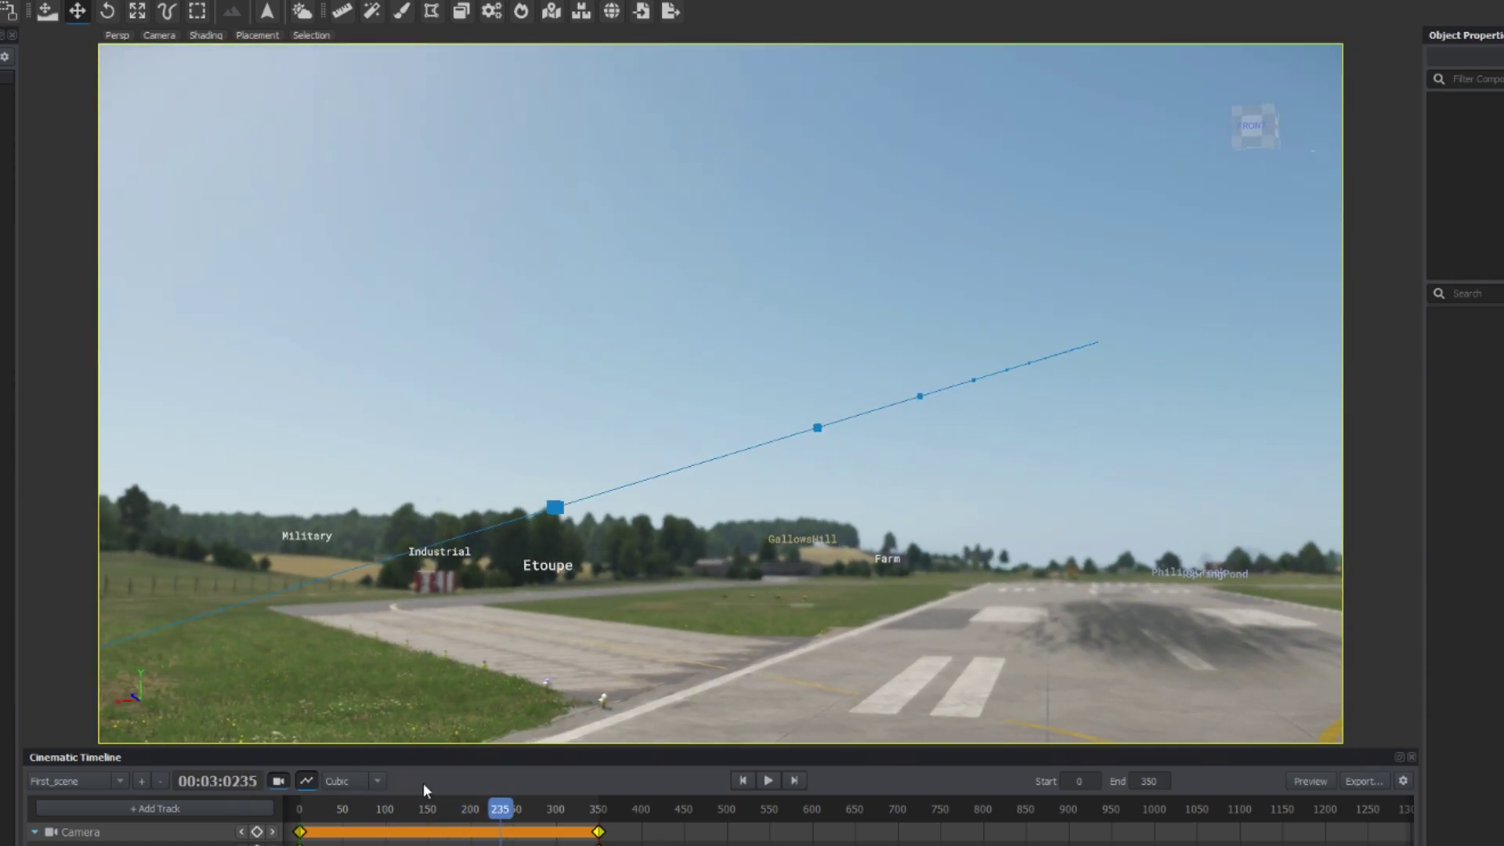
drag(499, 815, 726, 828)
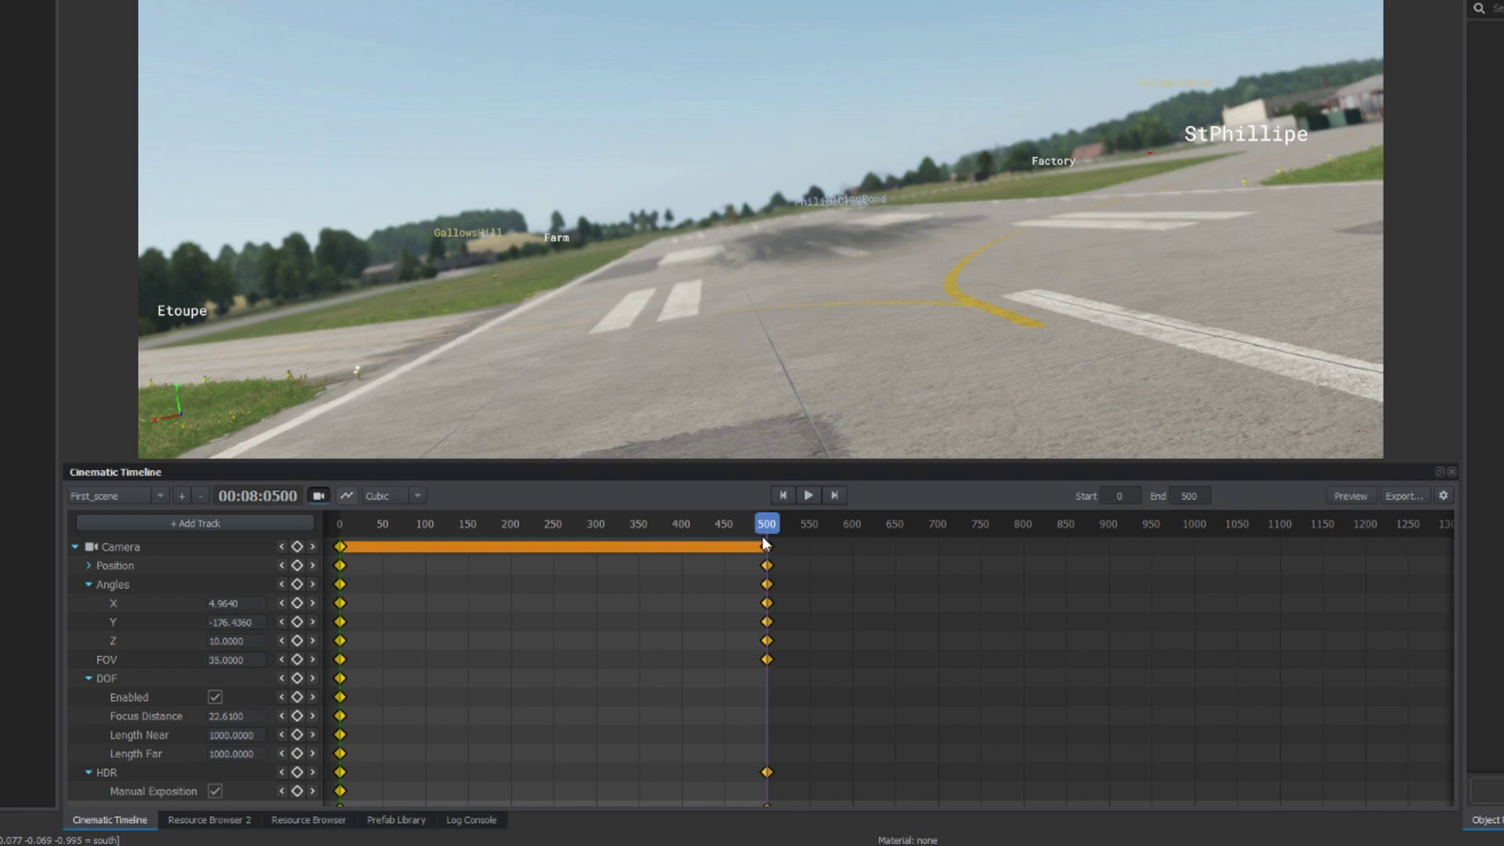
At frame 500, set Angles Z to 0, FOV to 50 and Exposition LV to 15.
click(236, 641)
text(0)
key(Return)
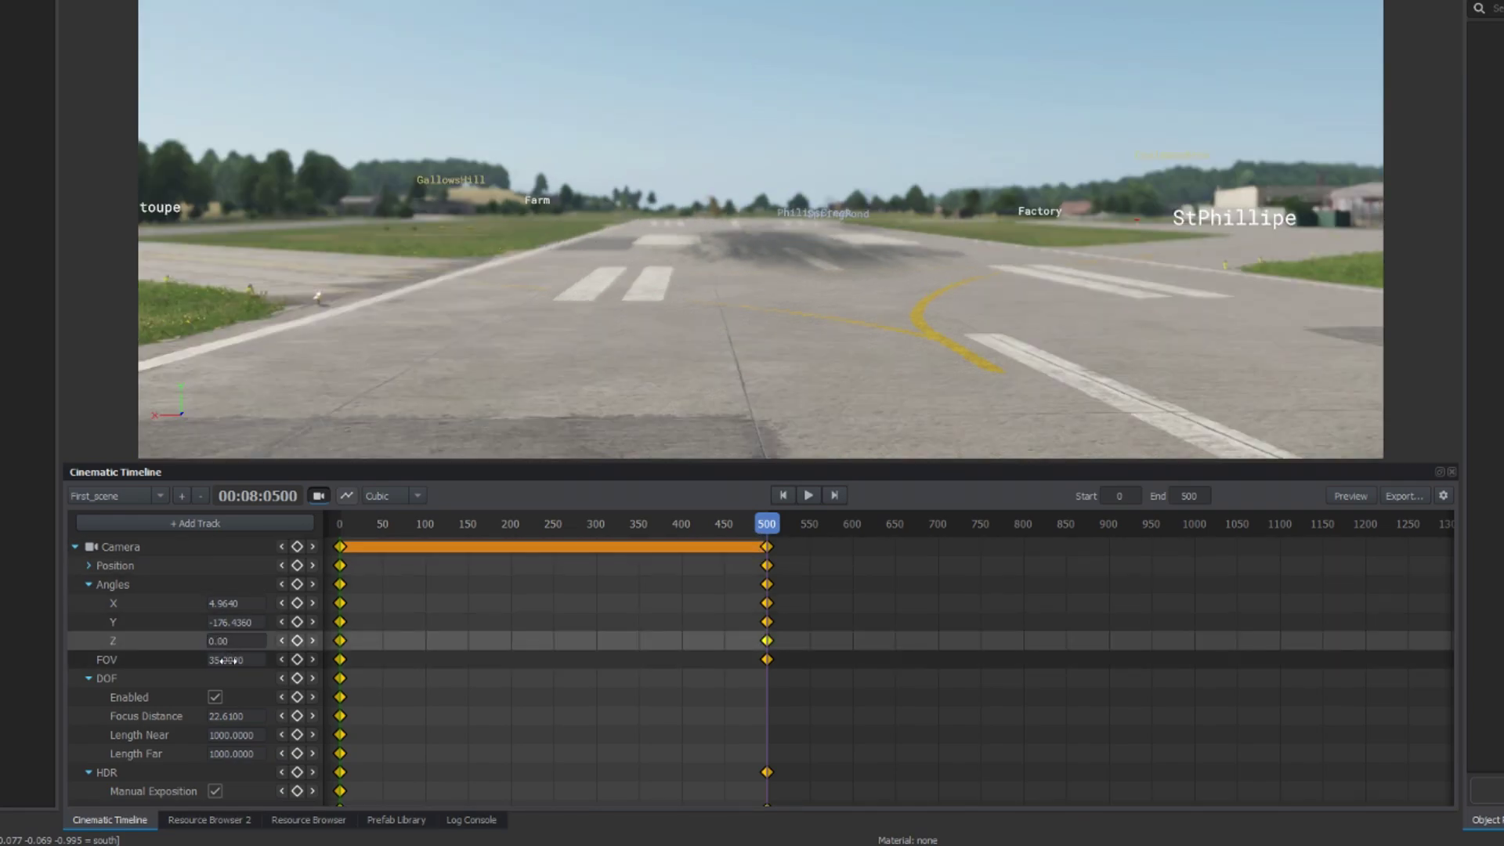
click(233, 660)
key(Return)
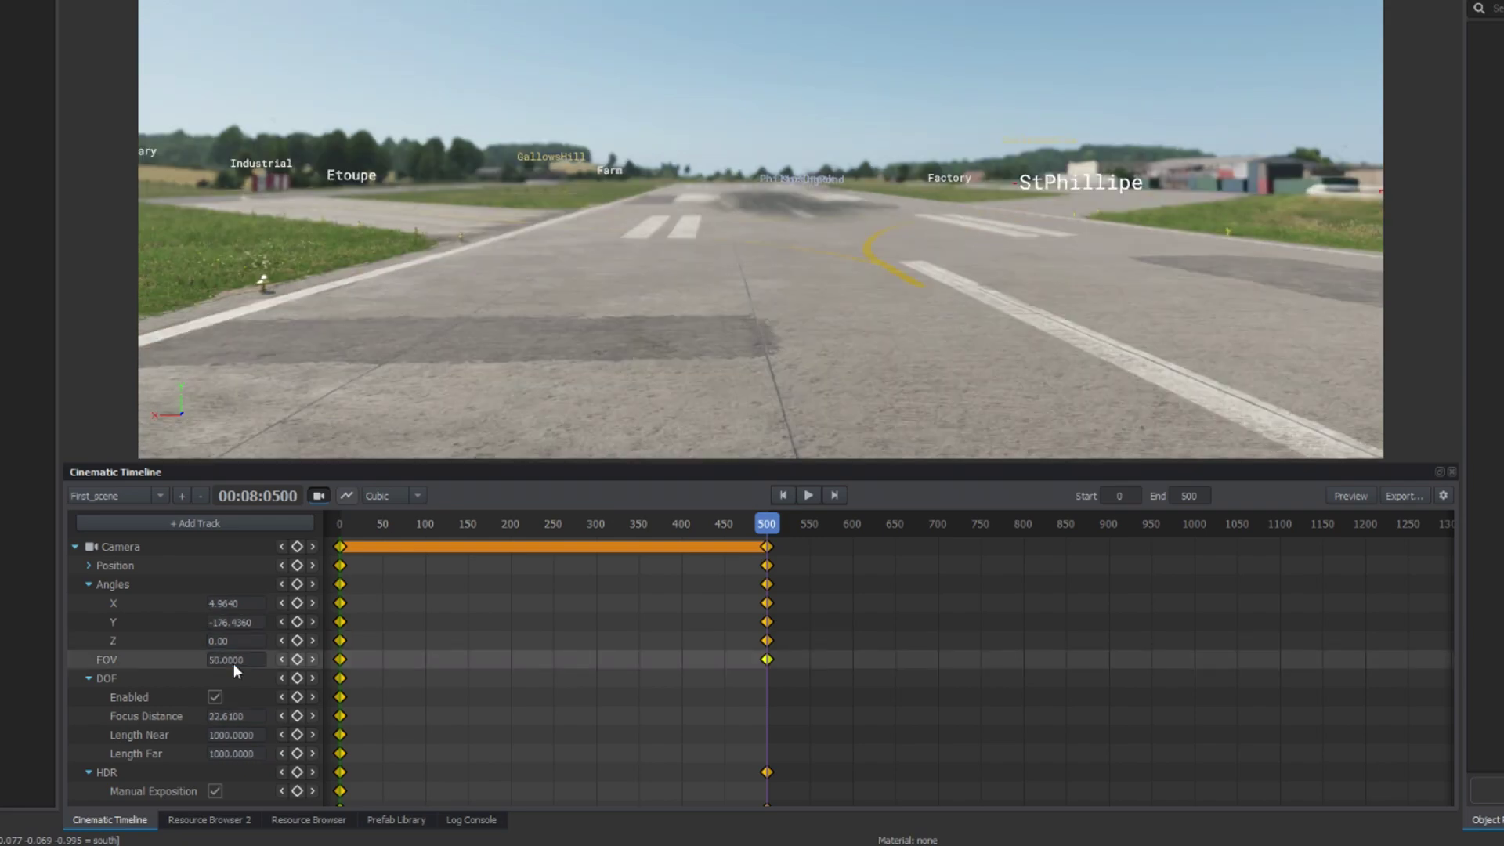
scroll(232, 663, down, 3)
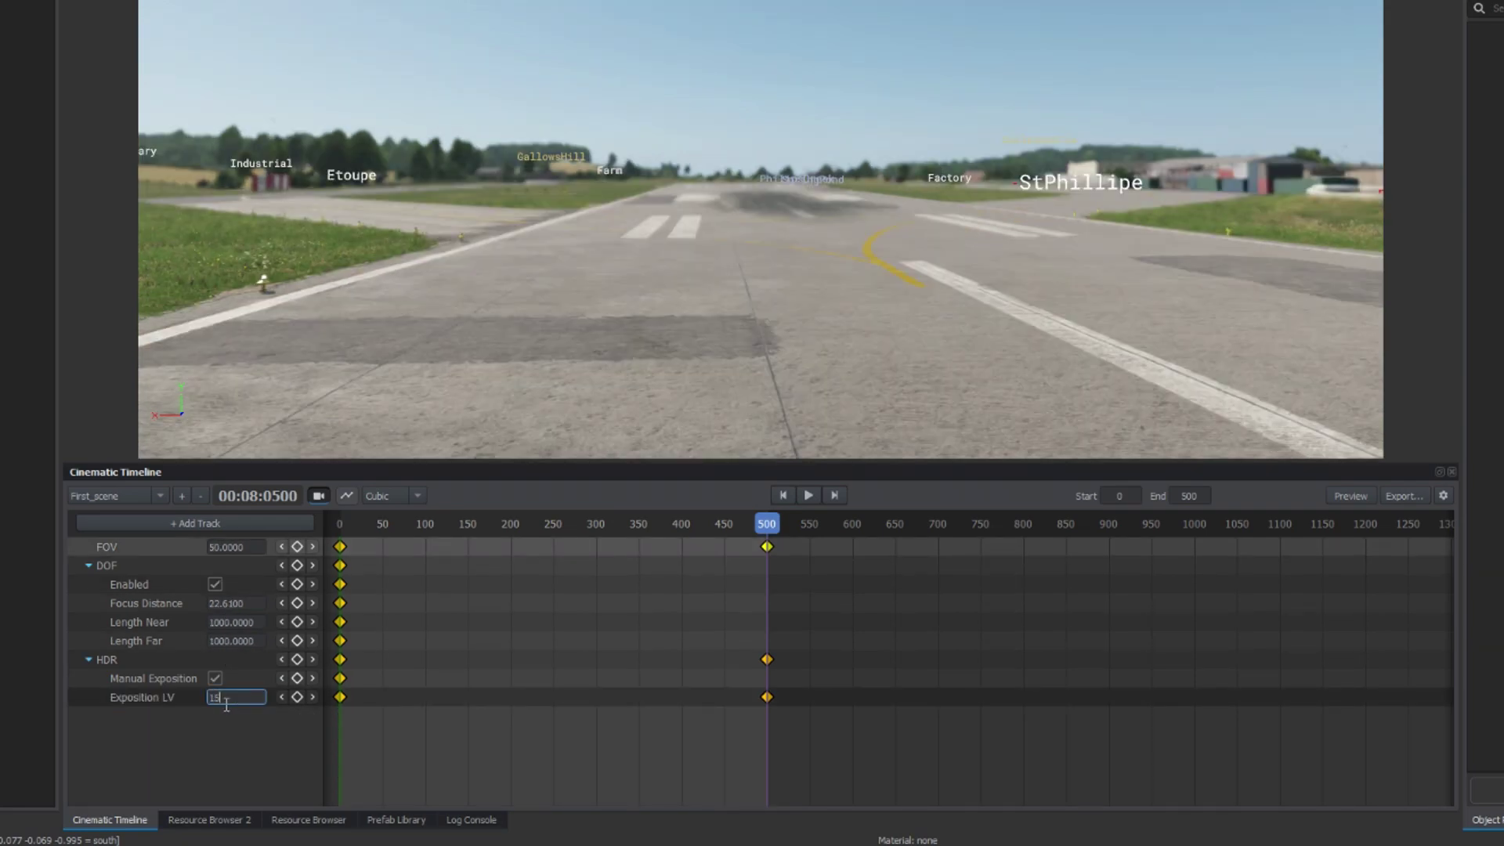
key(Return)
Scrub through the shot to preview the lighting change, then return to frame 0.
drag(766, 524, 733, 531)
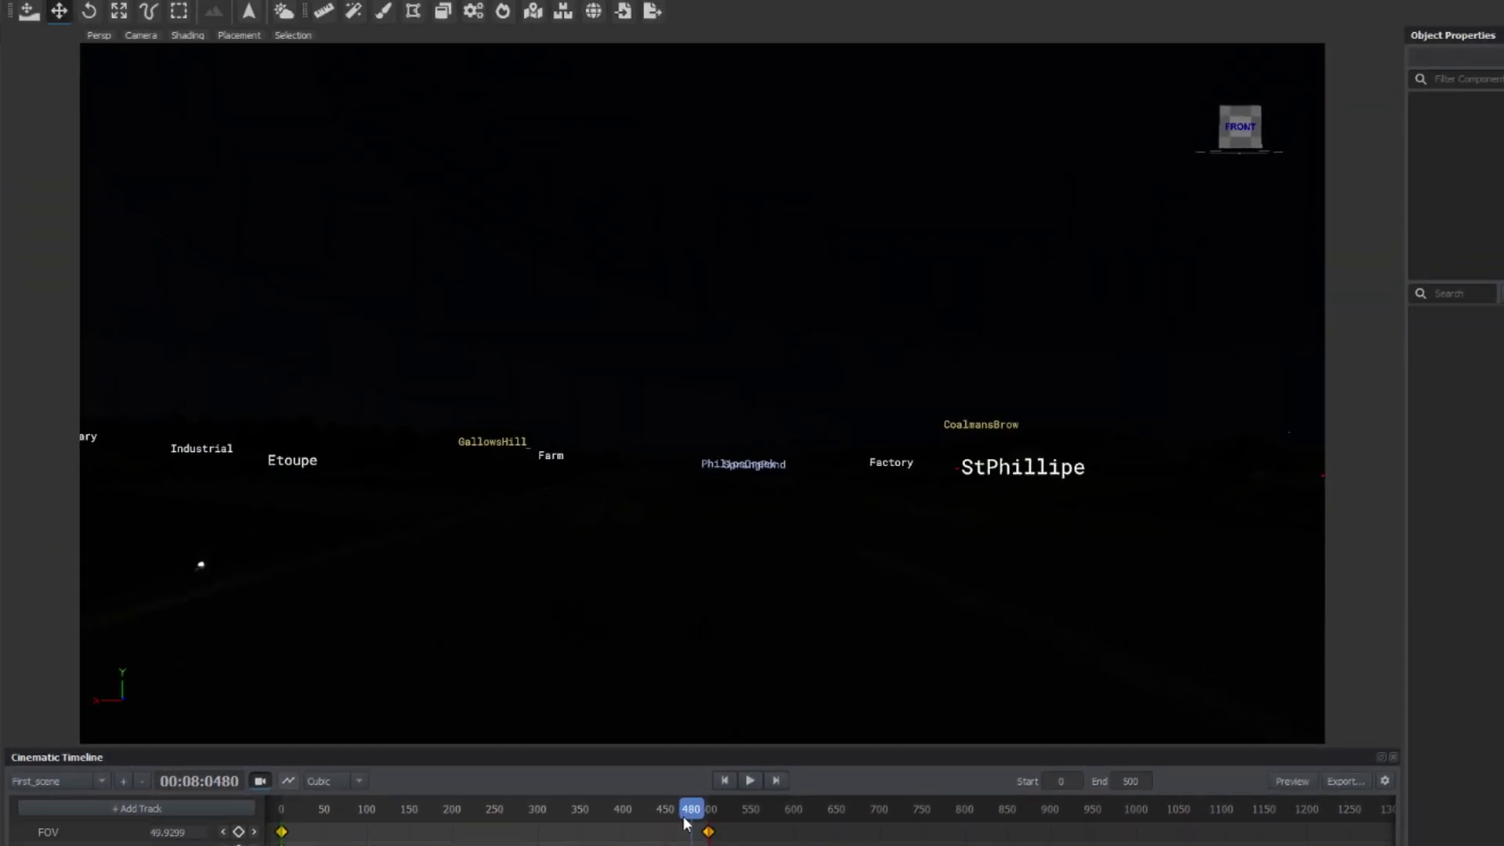
drag(675, 816, 614, 815)
key(Home)
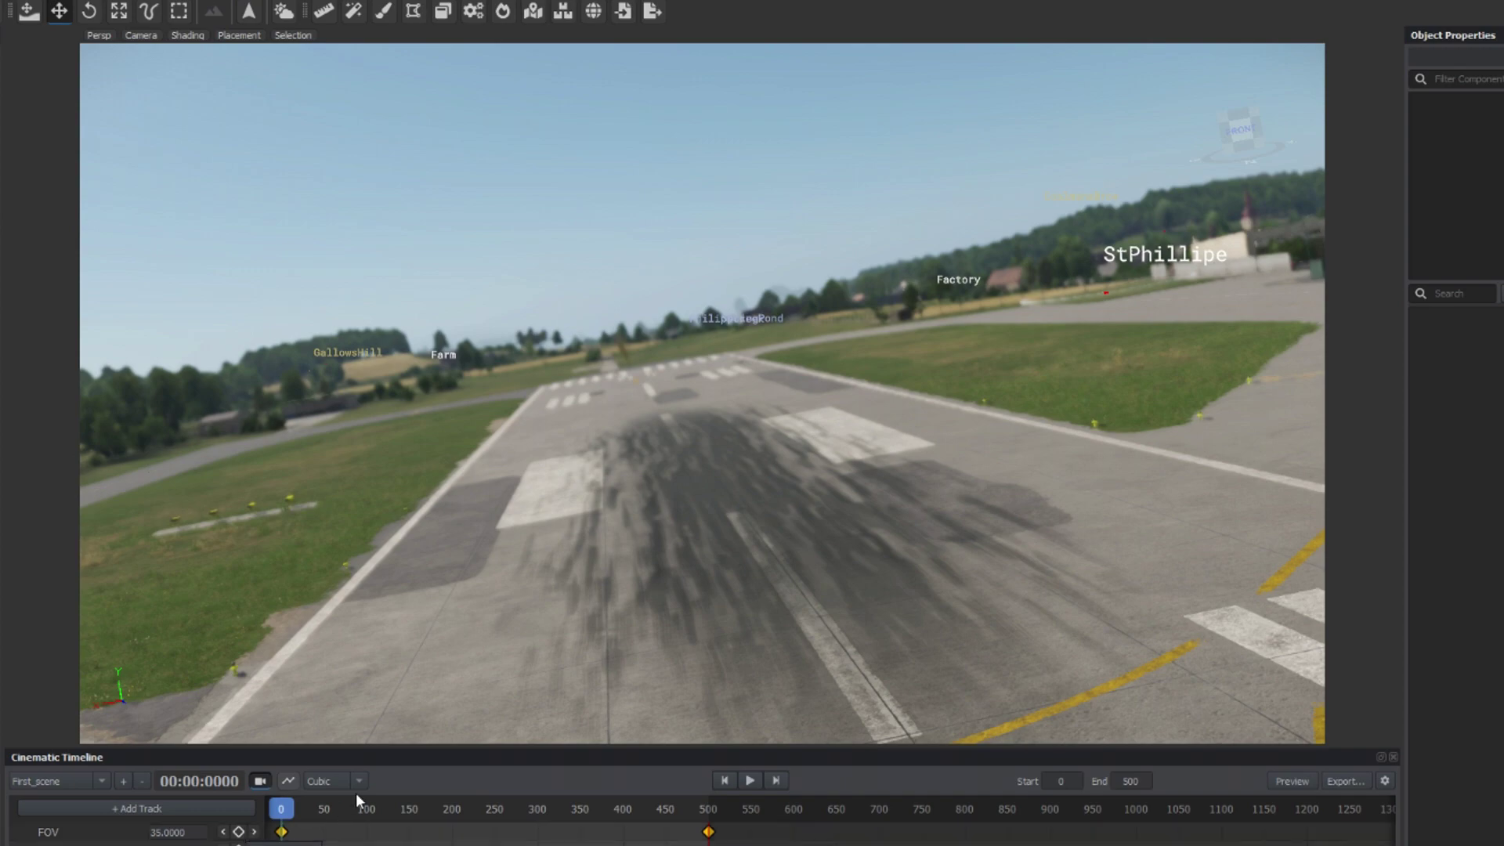
Change the scene's End frame from 500 to 750 in the timeline toolbar.
double_click(1132, 781)
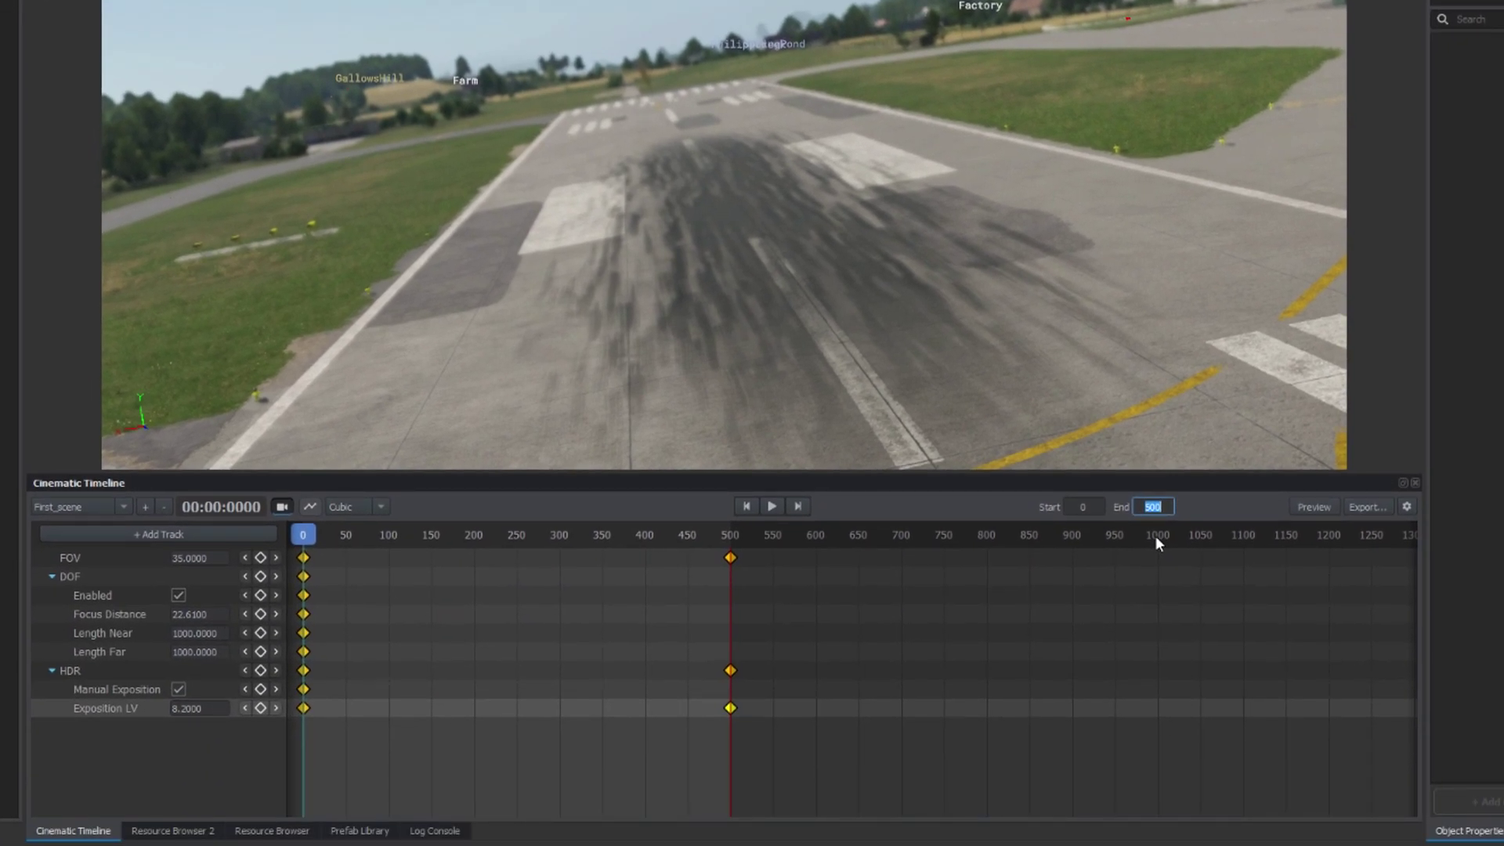
text(750)
key(Return)
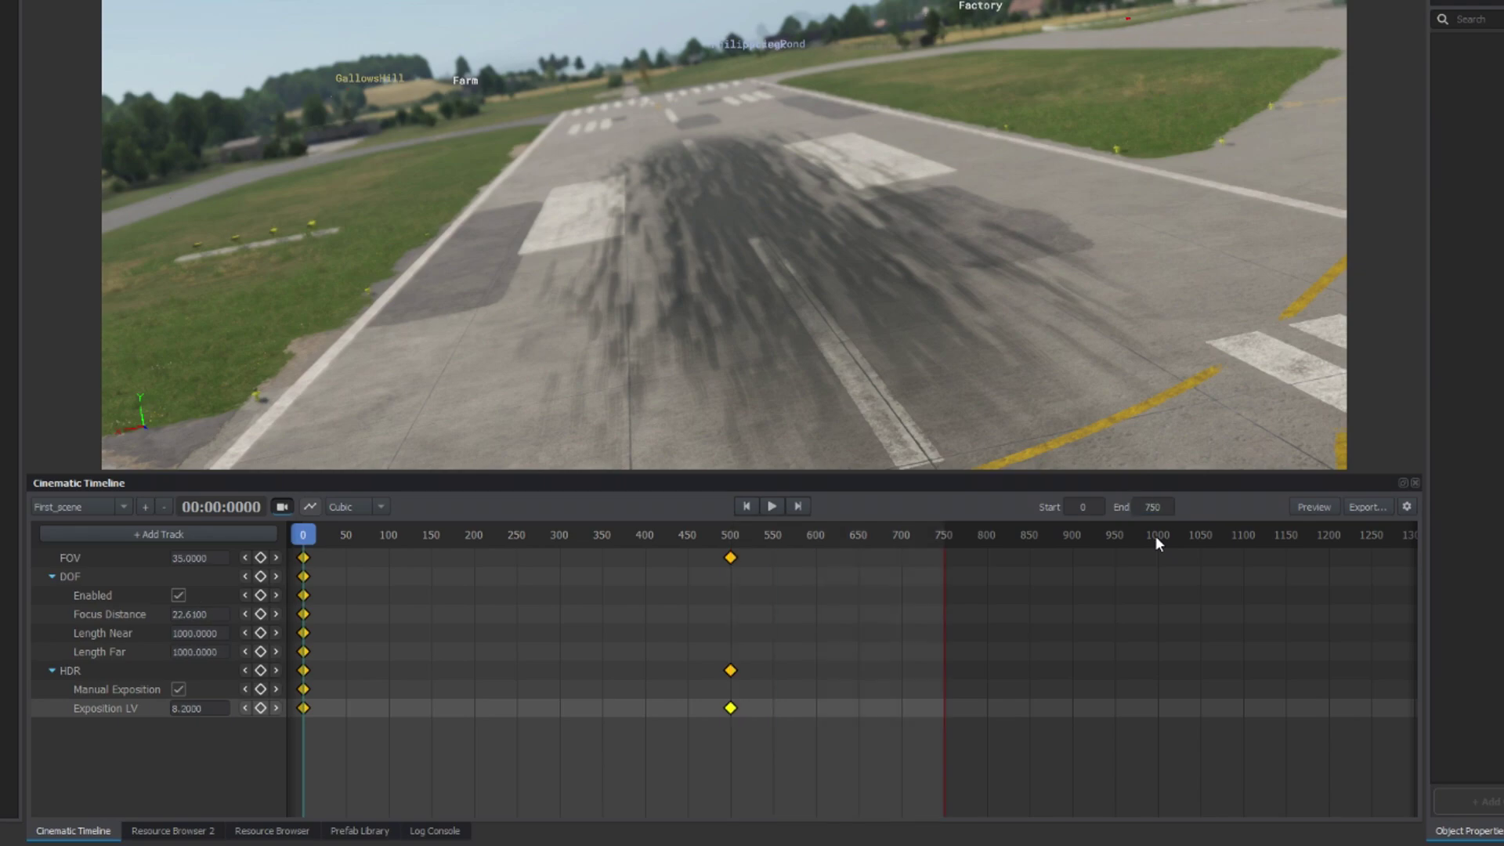
click(731, 557)
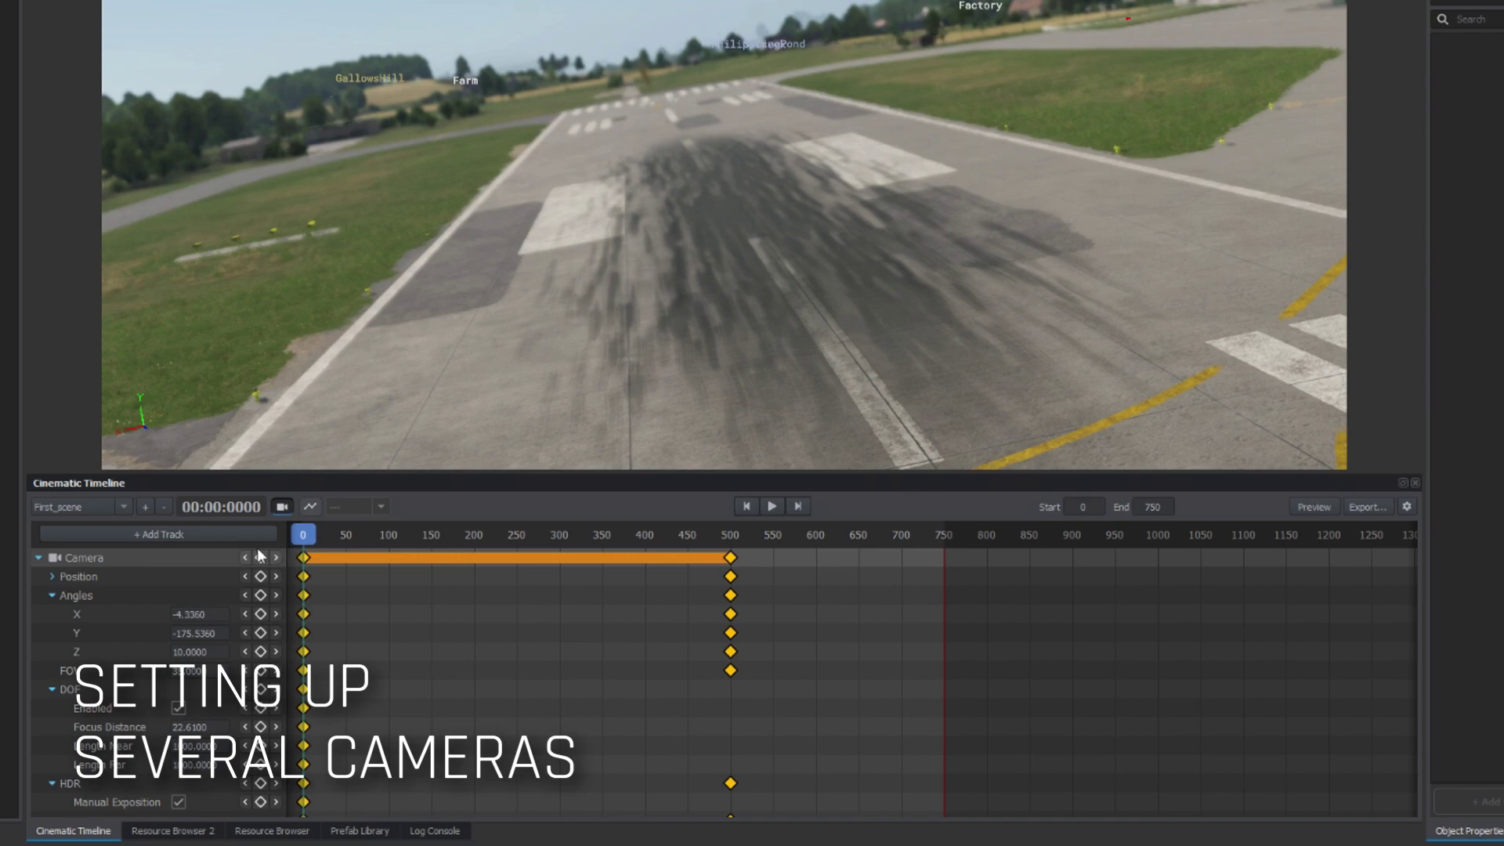
Add a new camera track named Camera2 and move it above the original Camera track.
click(37, 557)
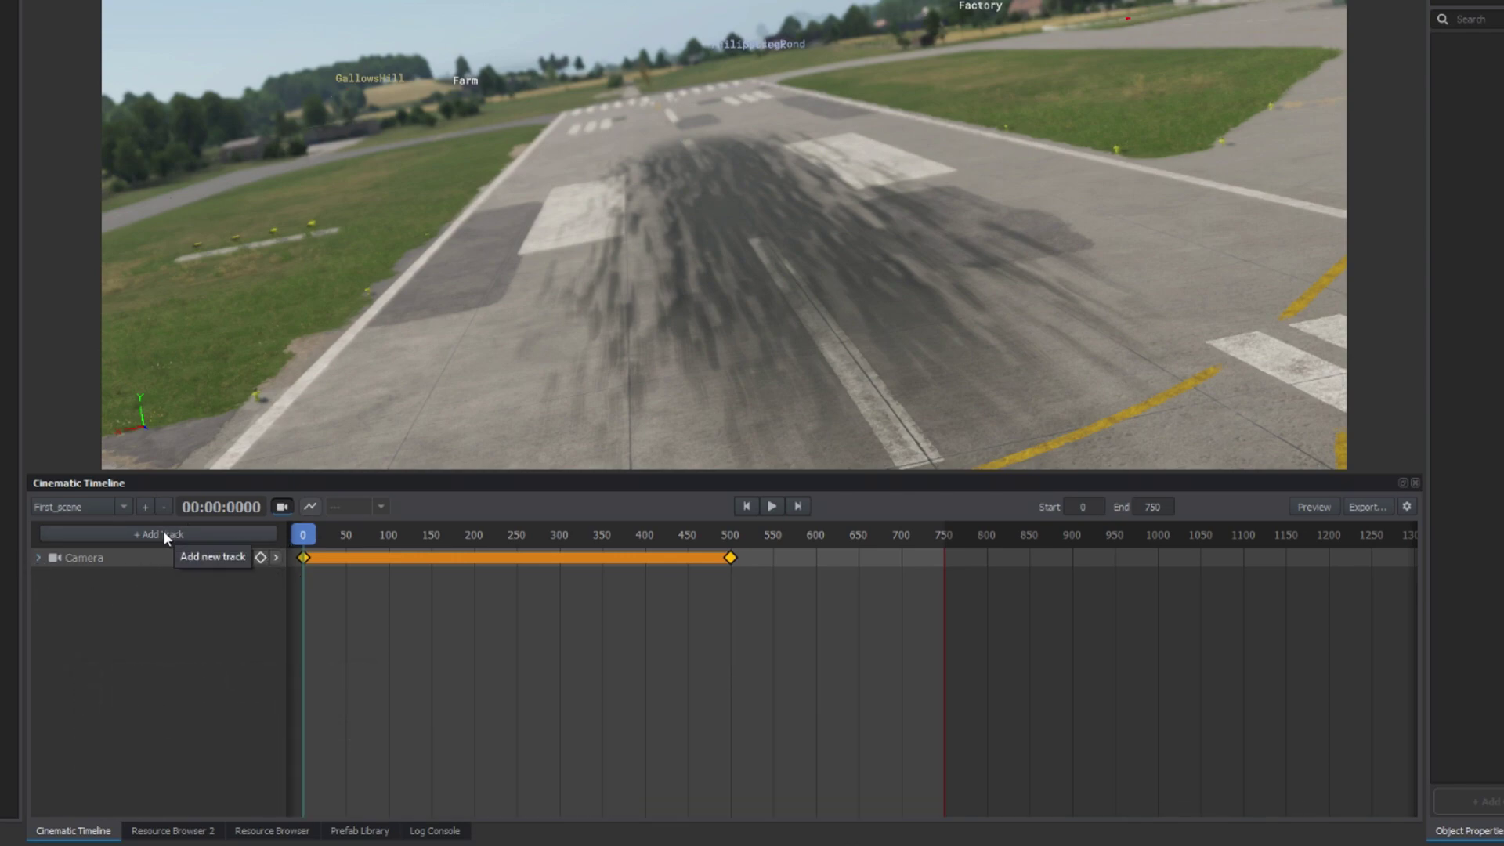
click(185, 533)
click(188, 540)
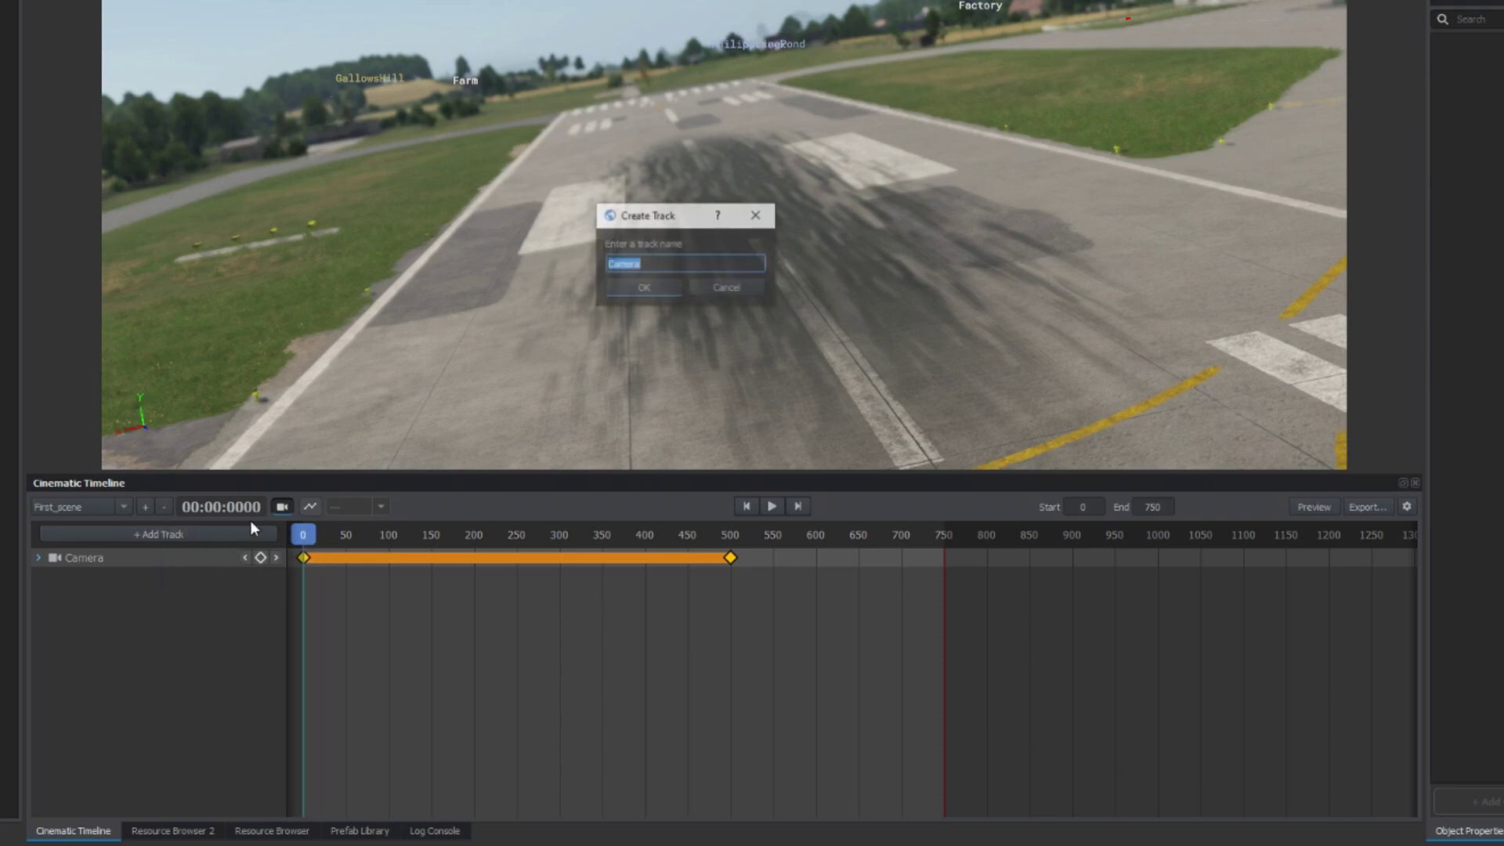
click(666, 287)
right_click(110, 576)
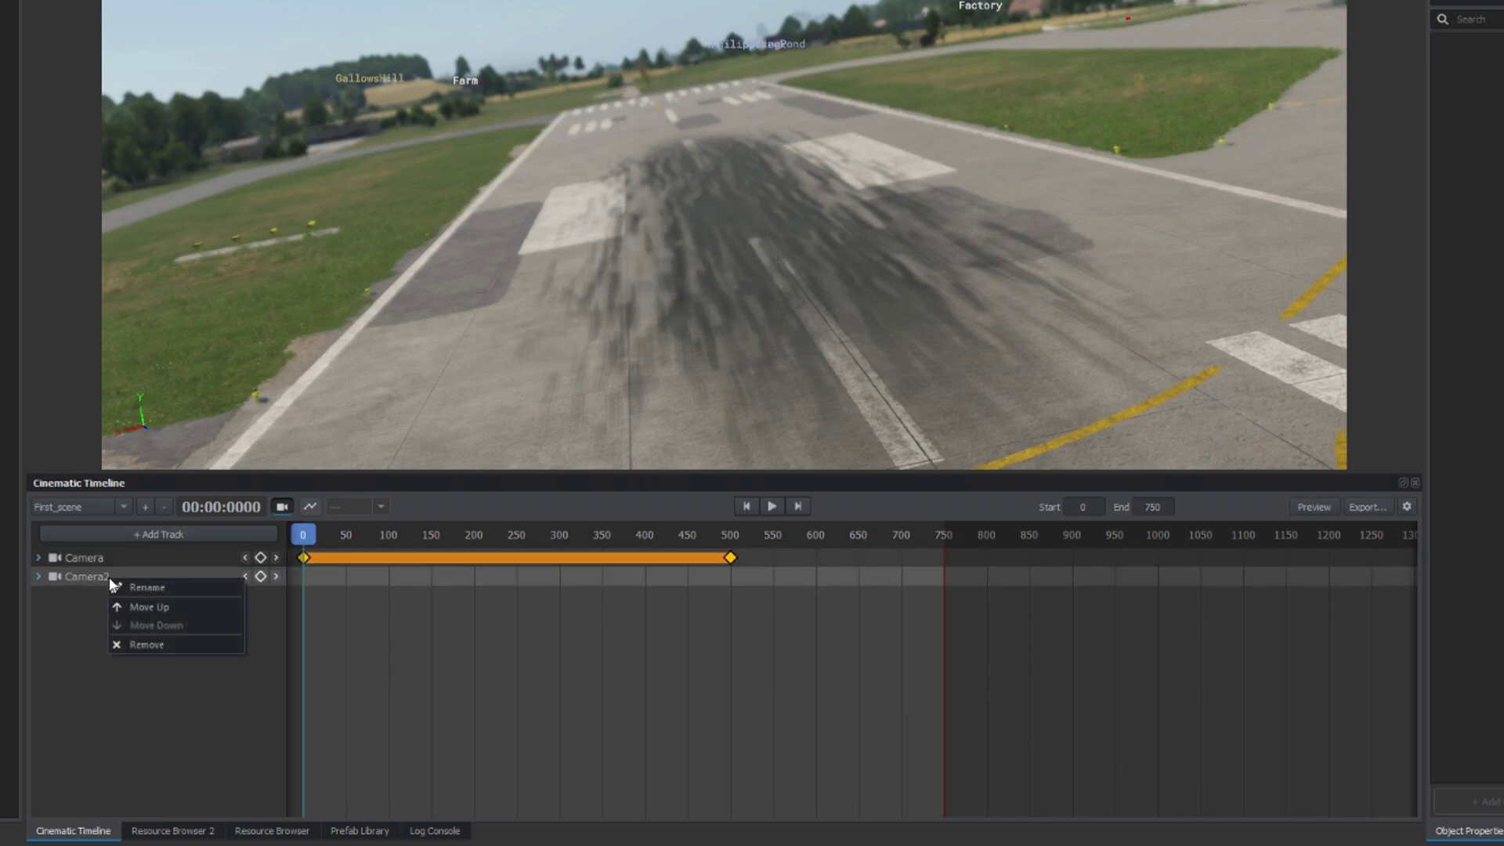
click(144, 602)
Key Camera2 at frames 154 and 391, turning the view slightly left, then play back.
drag(306, 536, 434, 537)
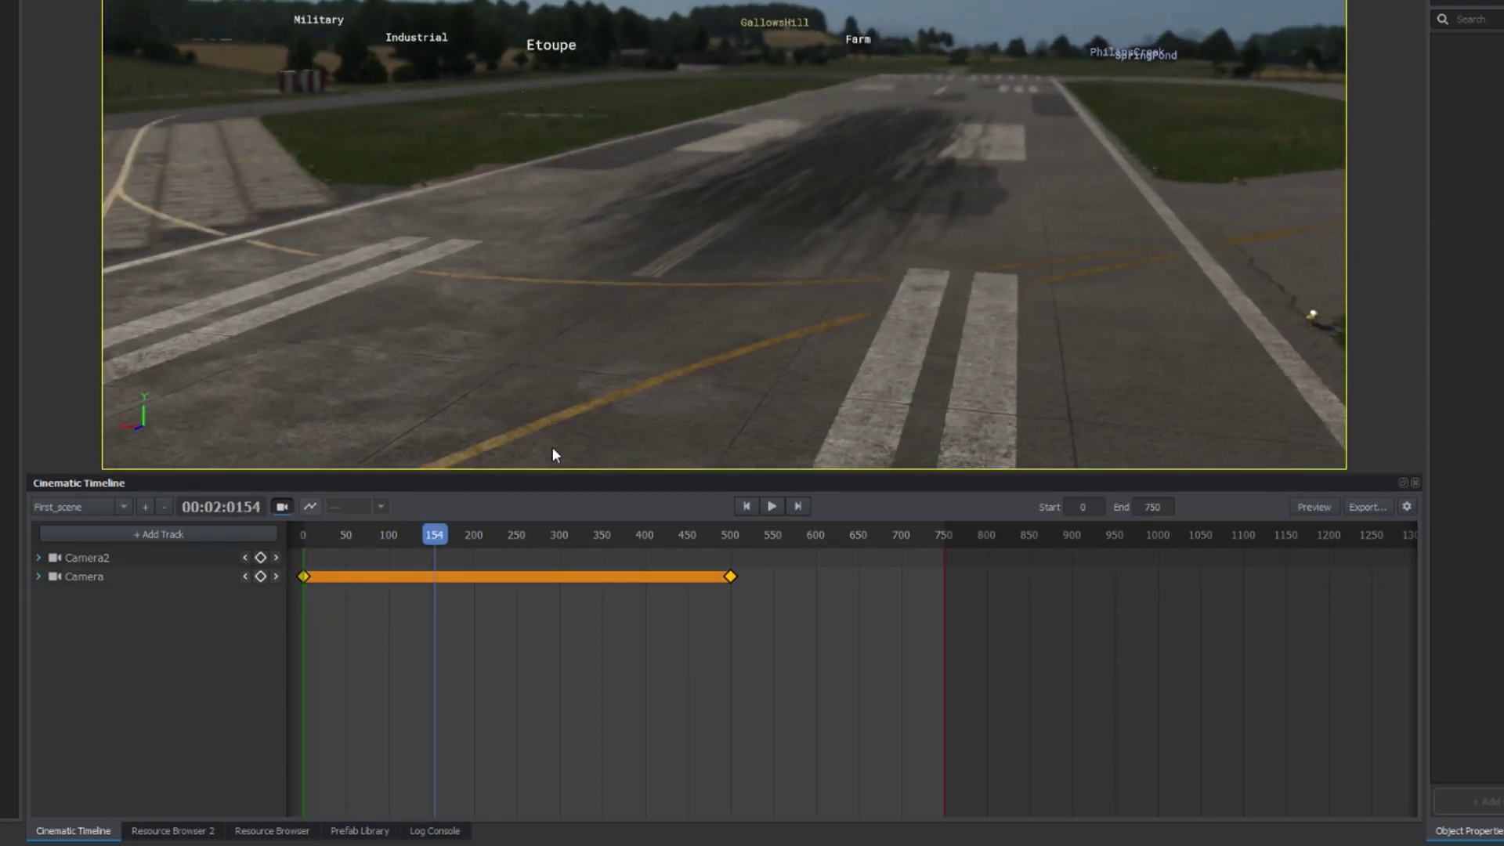
click(260, 557)
click(472, 539)
drag(473, 548, 637, 537)
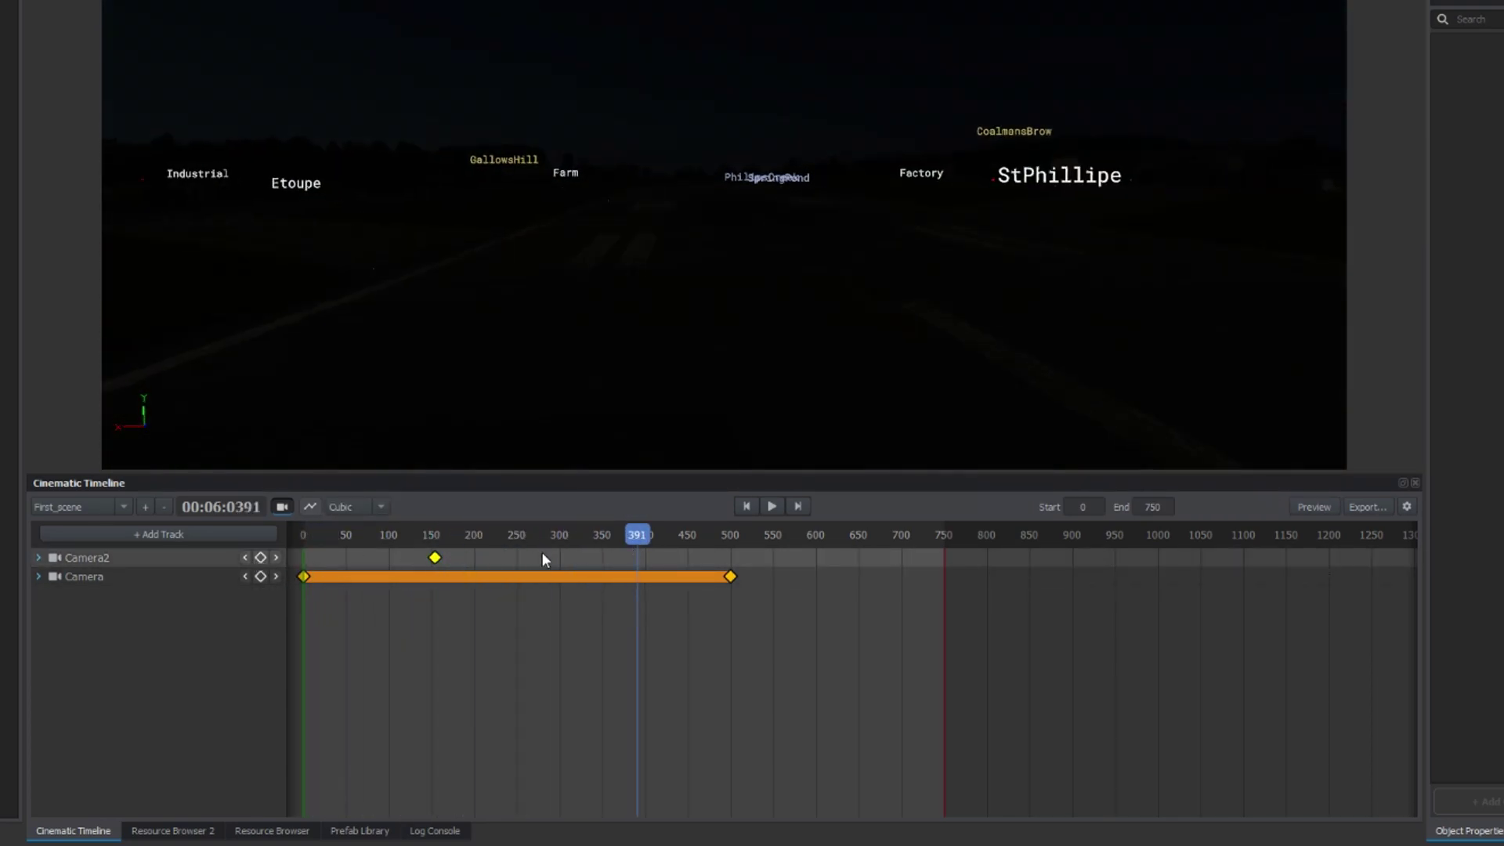
right_drag(883, 383, 855, 384)
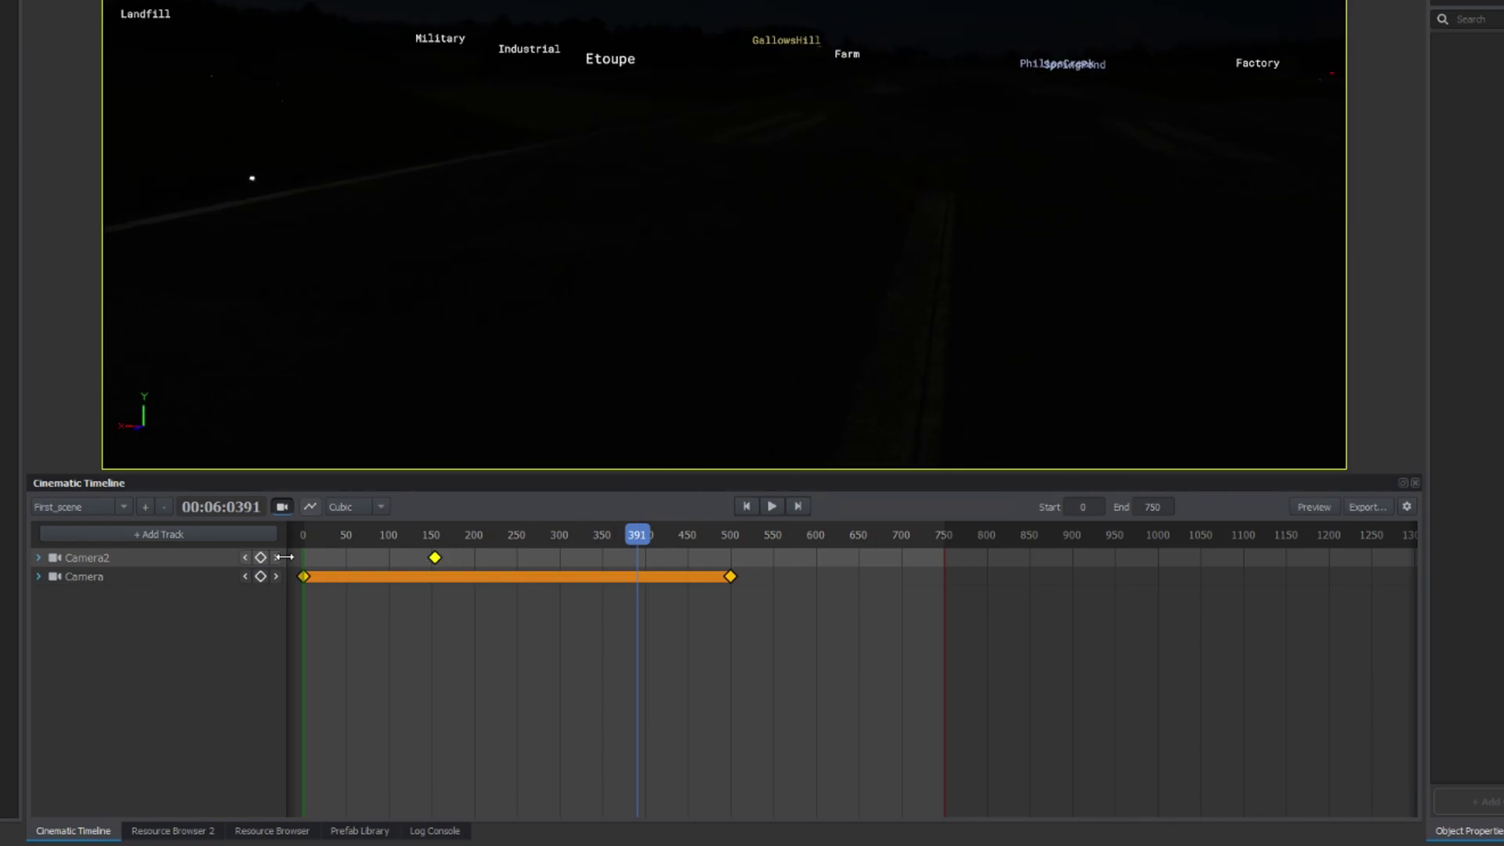
click(260, 556)
drag(641, 536, 368, 544)
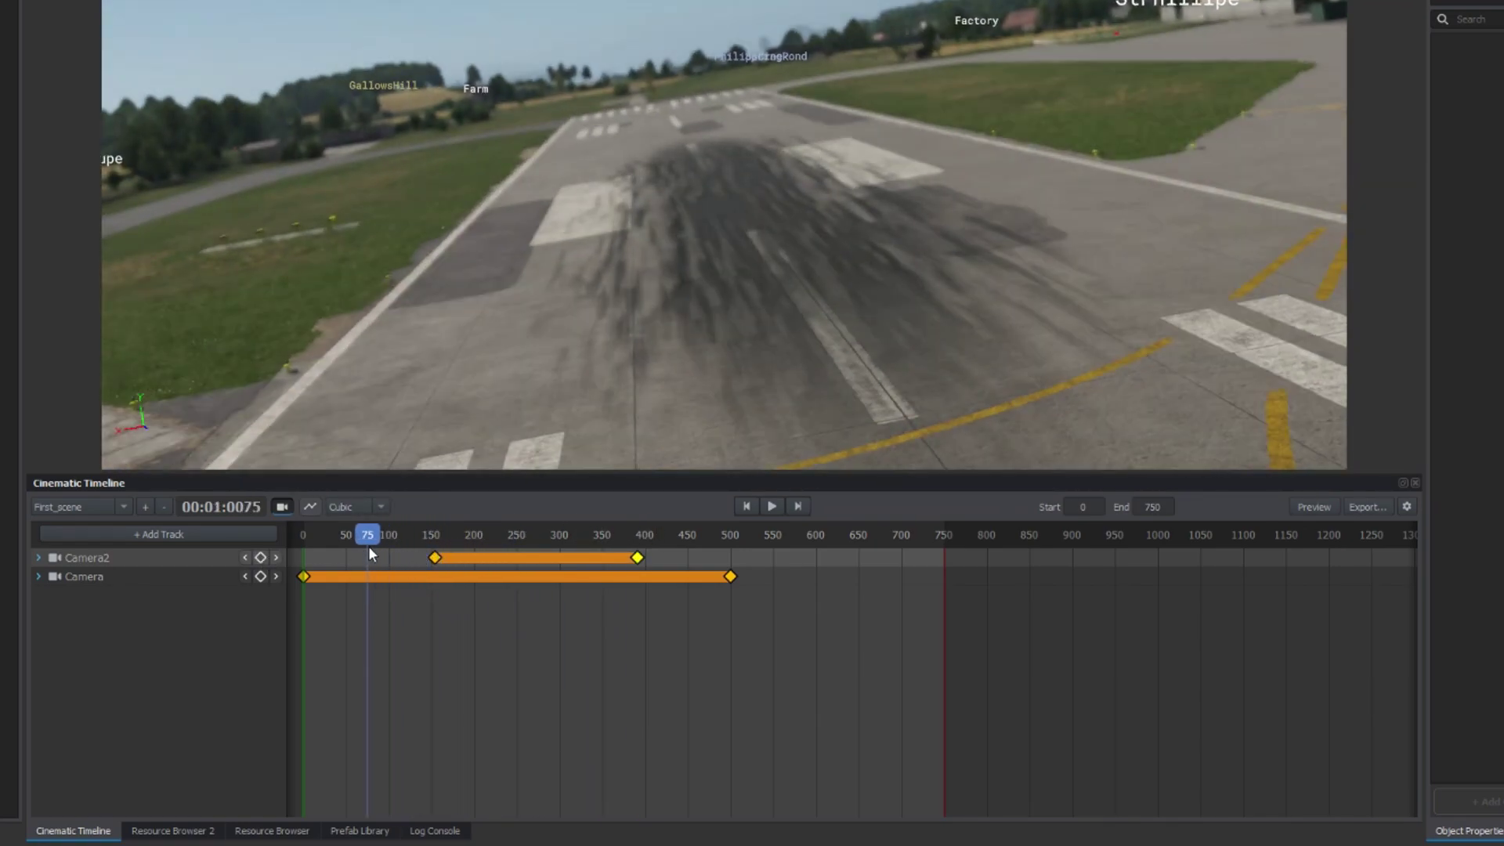
key(space)
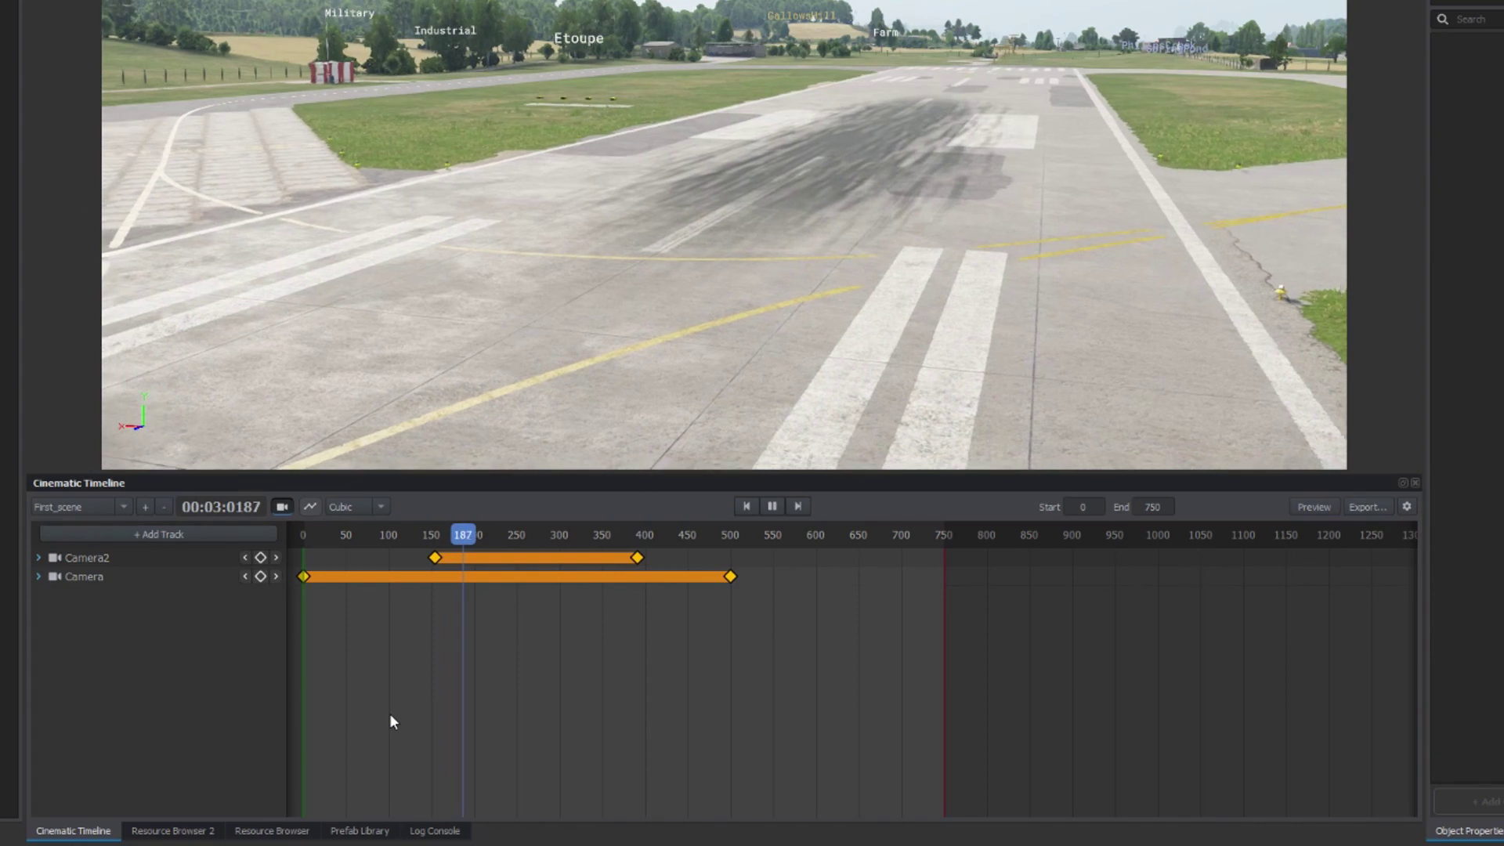